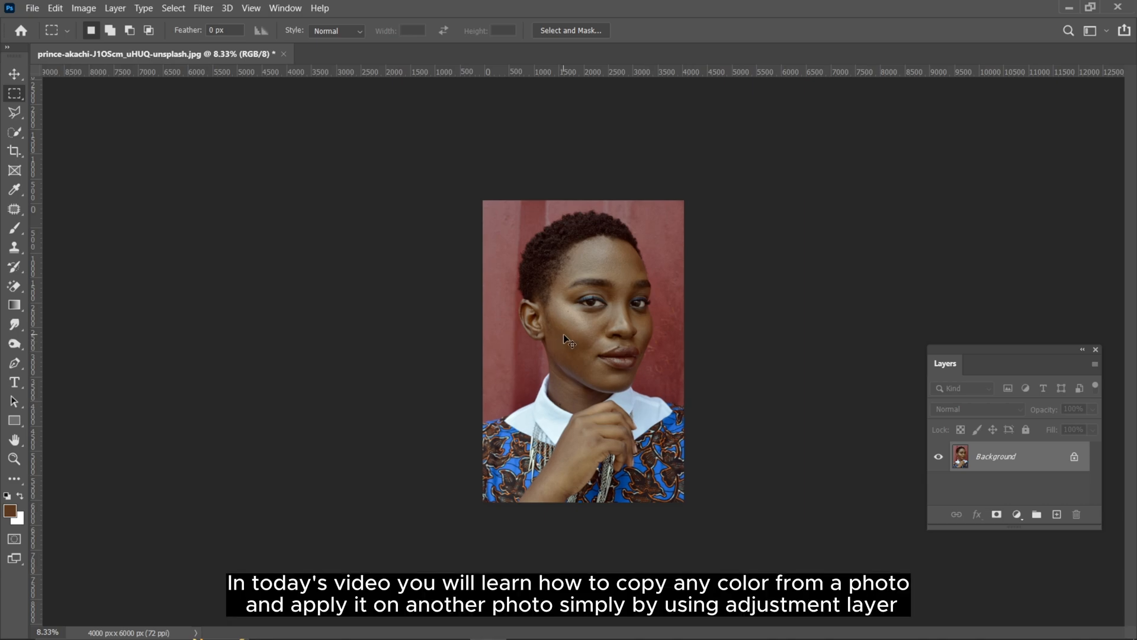
{"action": "scroll", "coordinate": [563, 333], "scroll_direction": "up", "scroll_amount": 1}
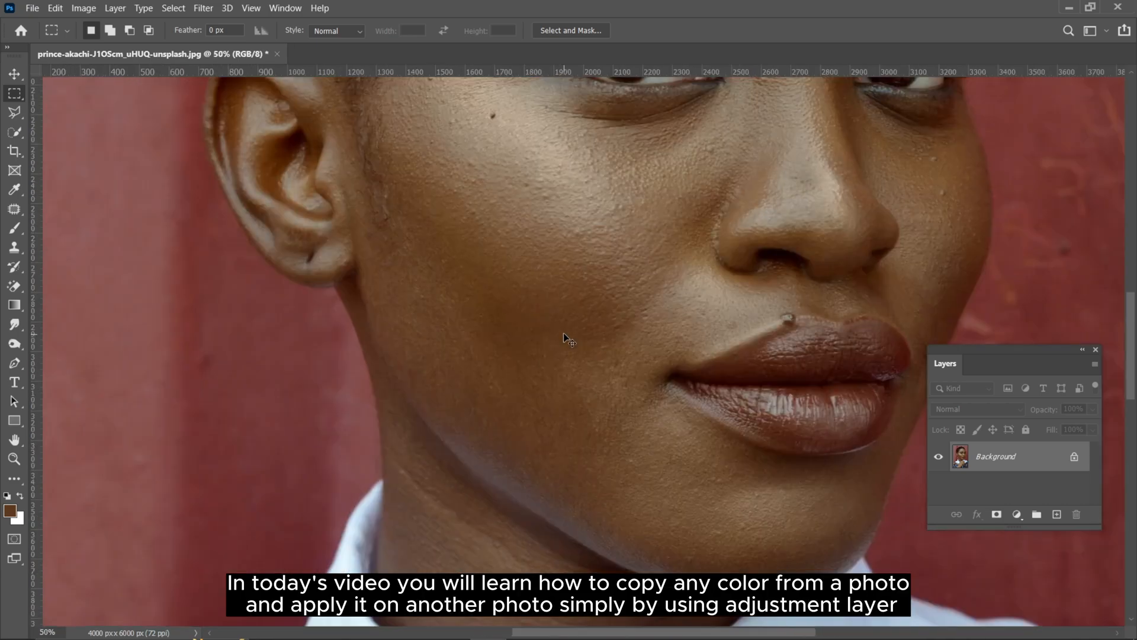
Step: Examine the portrait's skin tones and highlights on the forehead, eyes, cheek and lips at close range and in full
{"action": "left_click_drag", "start_coordinate": [620, 230], "coordinate": [460, 492]}
{"action": "left_click_drag", "start_coordinate": [573, 237], "coordinate": [557, 354]}
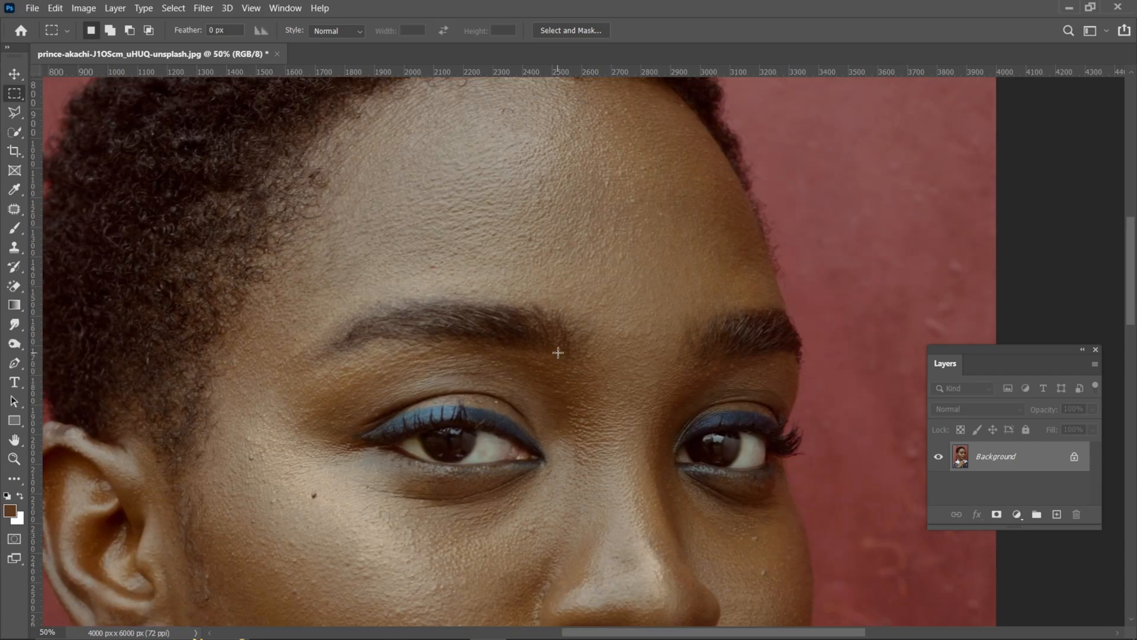
{"action": "scroll", "coordinate": [559, 348], "scroll_direction": "down", "scroll_amount": 4}
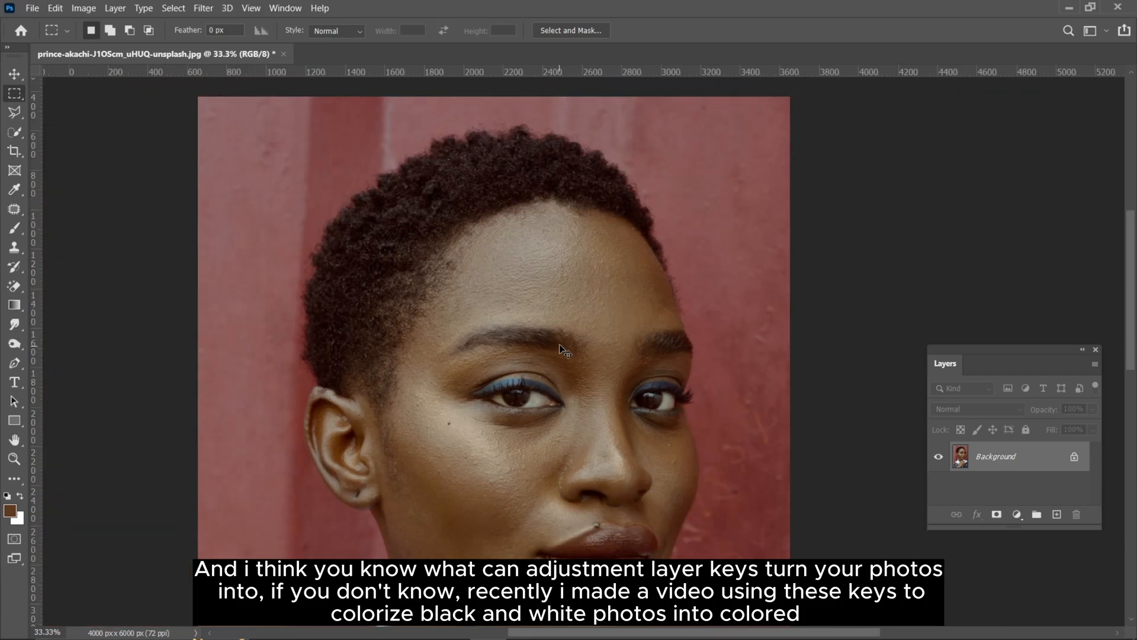
{"action": "scroll", "coordinate": [560, 348], "scroll_direction": "up", "scroll_amount": 3}
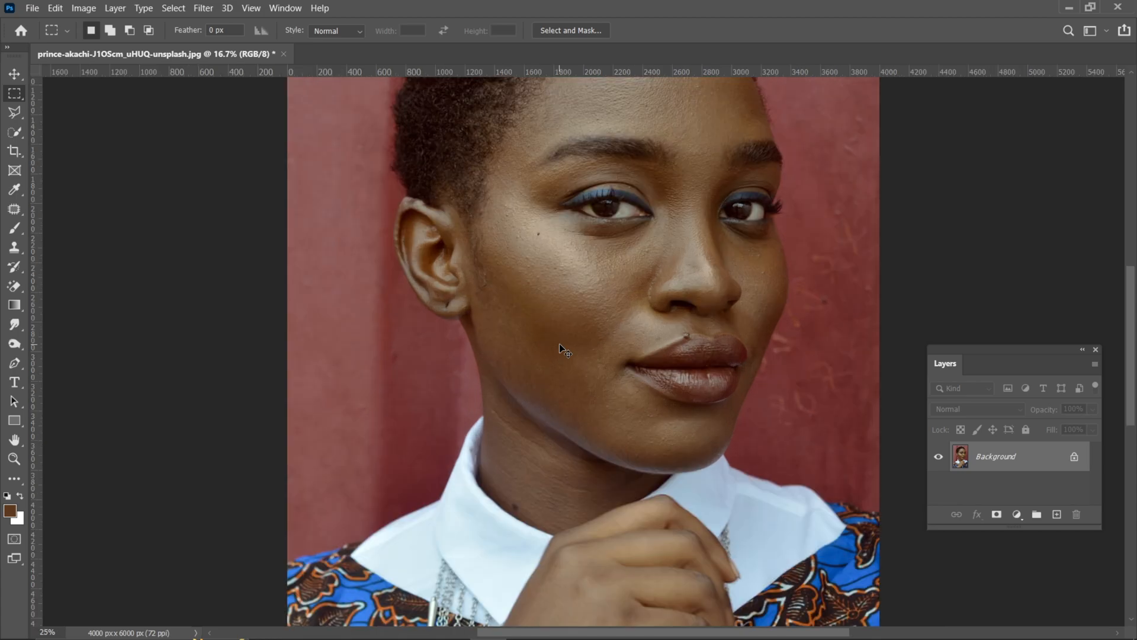
{"action": "scroll", "coordinate": [559, 348], "scroll_direction": "up", "scroll_amount": 1}
{"action": "scroll", "coordinate": [559, 345], "scroll_direction": "down", "scroll_amount": 4}
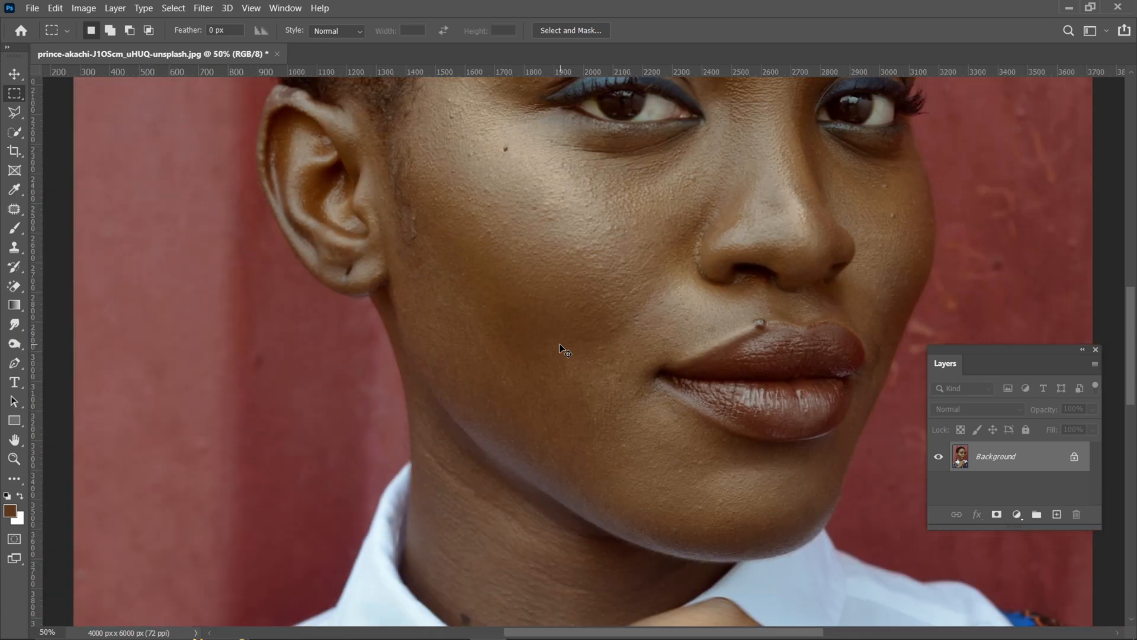
{"action": "scroll", "coordinate": [559, 344], "scroll_direction": "down", "scroll_amount": 1}
{"action": "scroll", "coordinate": [559, 344], "scroll_direction": "up", "scroll_amount": 3}
{"action": "scroll", "coordinate": [559, 348], "scroll_direction": "up", "scroll_amount": 2}
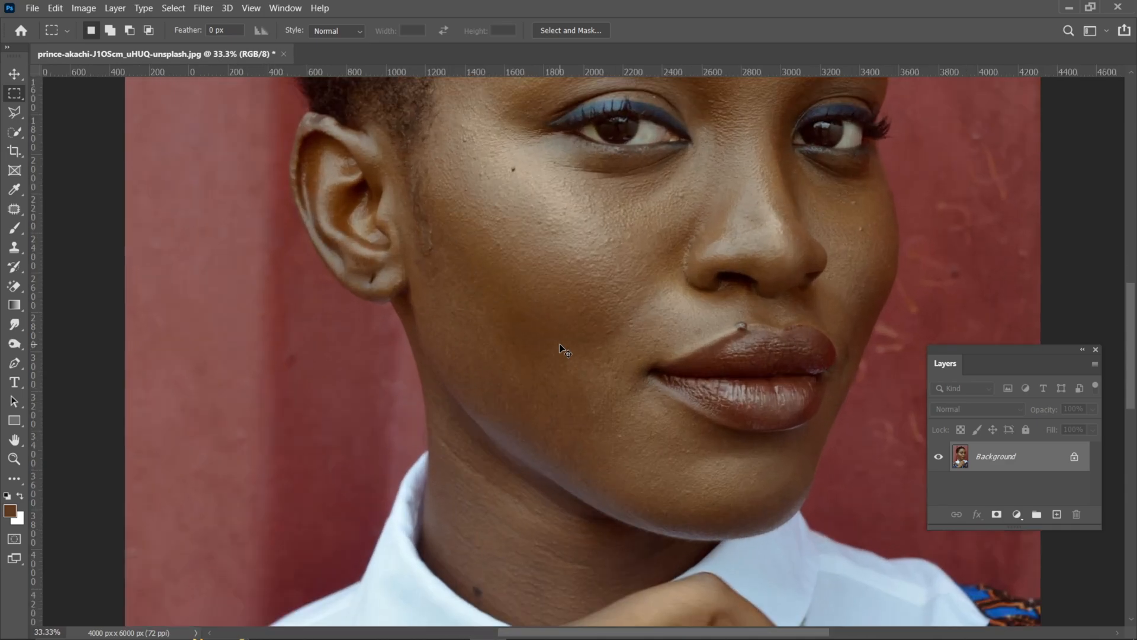
{"action": "scroll", "coordinate": [559, 349], "scroll_direction": "down", "scroll_amount": 1}
{"action": "scroll", "coordinate": [559, 344], "scroll_direction": "down", "scroll_amount": 3}
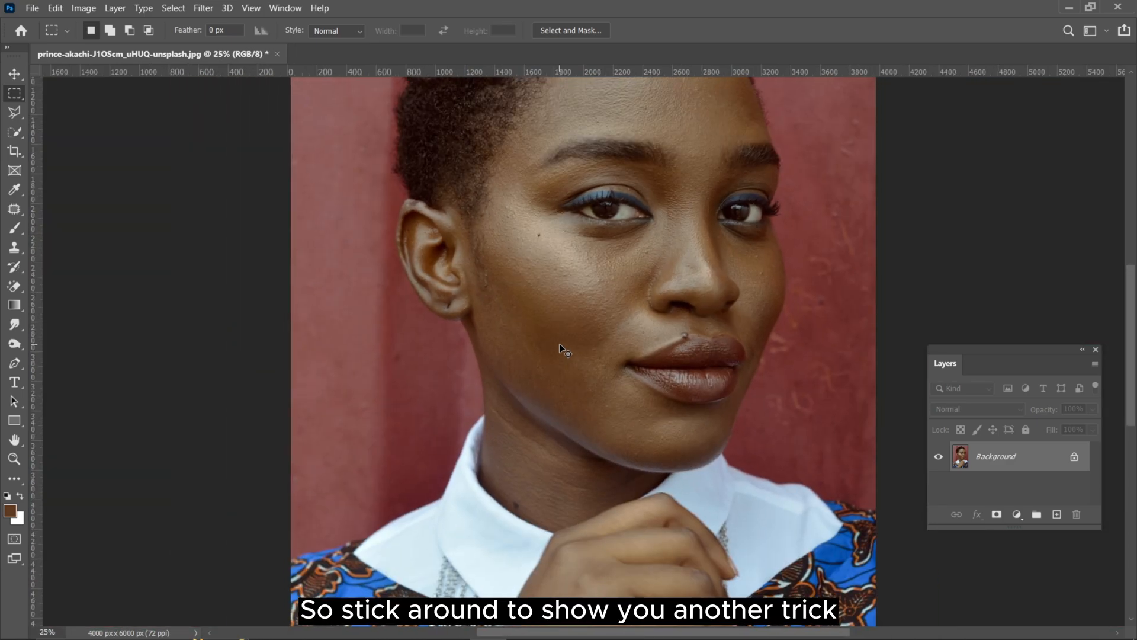
Step: Open the Detty Studio (1).CR2 raw photo of the woman with the red afro from the Photos folder as the color reference
{"action": "left_click", "coordinate": [39, 7]}
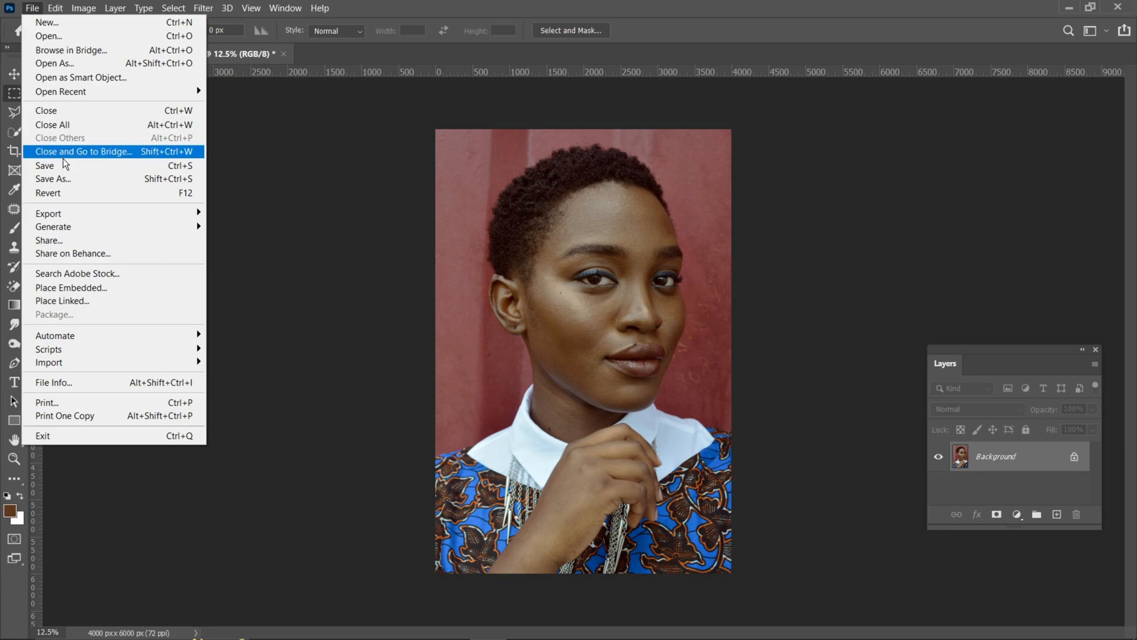
{"action": "left_click", "coordinate": [48, 38]}
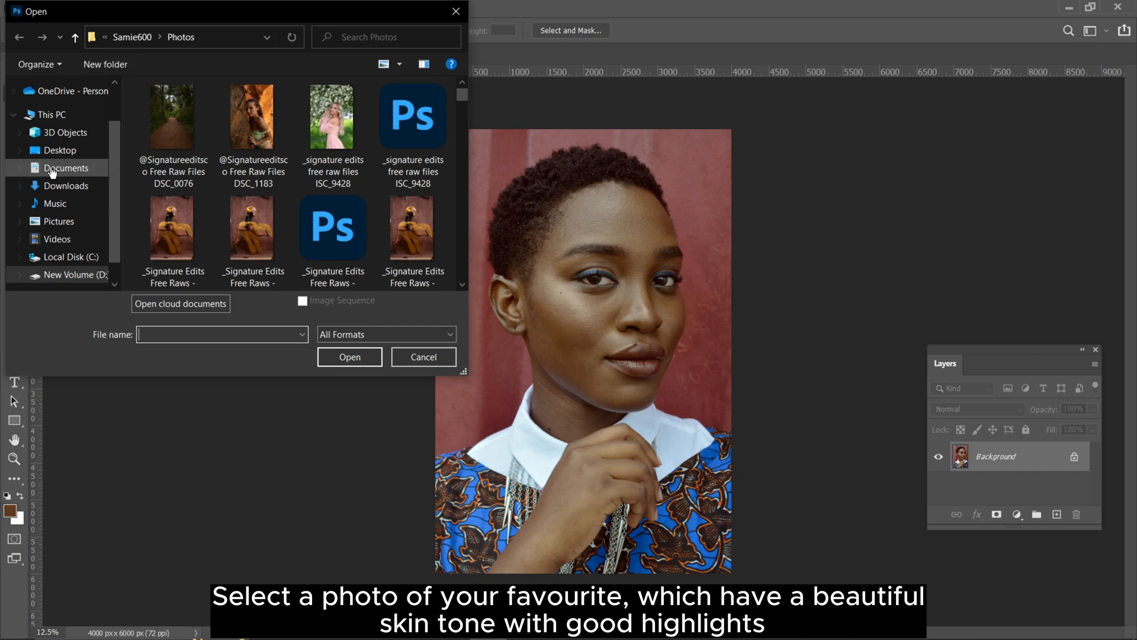
{"action": "scroll", "coordinate": [208, 160], "scroll_direction": "down", "scroll_amount": 1}
{"action": "scroll", "coordinate": [208, 160], "scroll_direction": "down", "scroll_amount": 2}
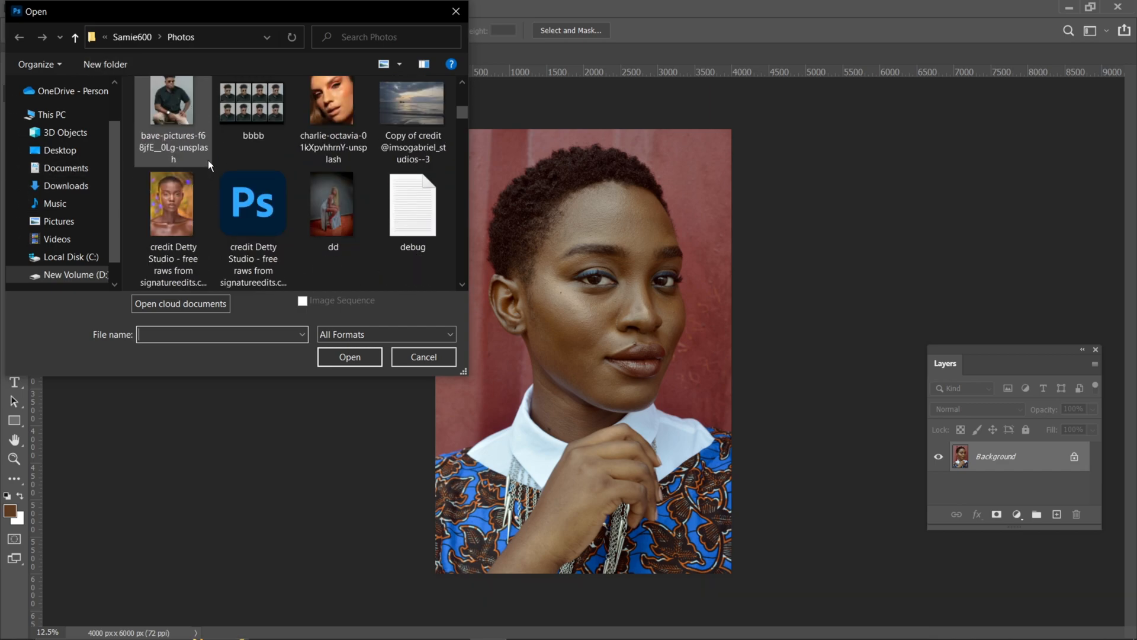
{"action": "scroll", "coordinate": [208, 160], "scroll_direction": "down", "scroll_amount": 1}
{"action": "scroll", "coordinate": [208, 160], "scroll_direction": "up", "scroll_amount": 1}
{"action": "scroll", "coordinate": [208, 158], "scroll_direction": "down", "scroll_amount": 8}
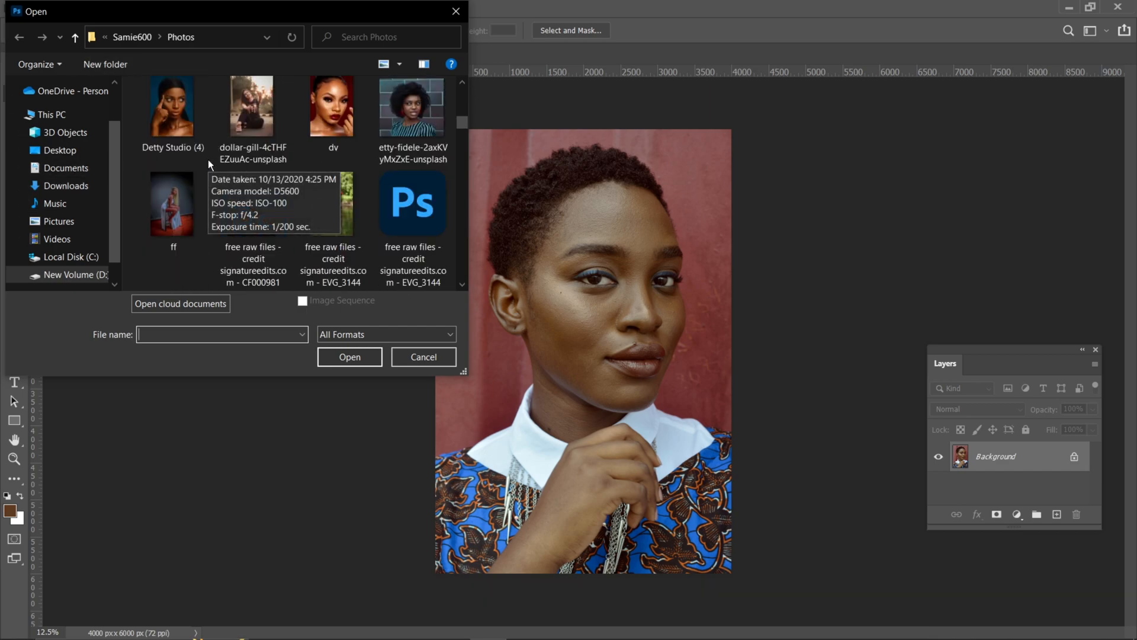
{"action": "scroll", "coordinate": [207, 148], "scroll_direction": "down", "scroll_amount": 10}
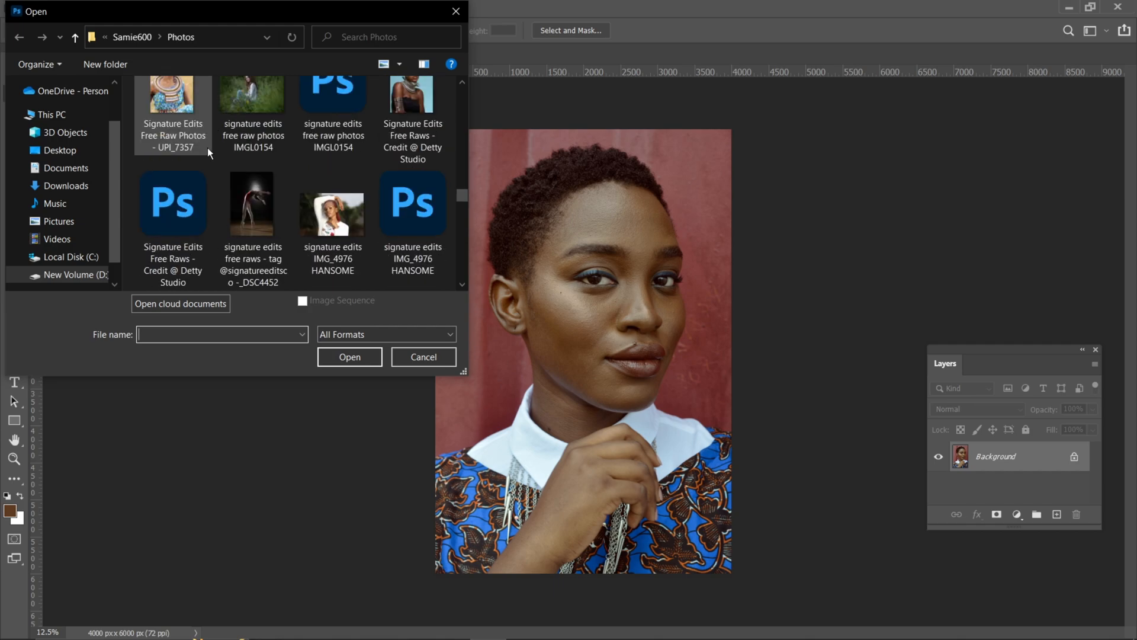
{"action": "scroll", "coordinate": [207, 145], "scroll_direction": "down", "scroll_amount": 4}
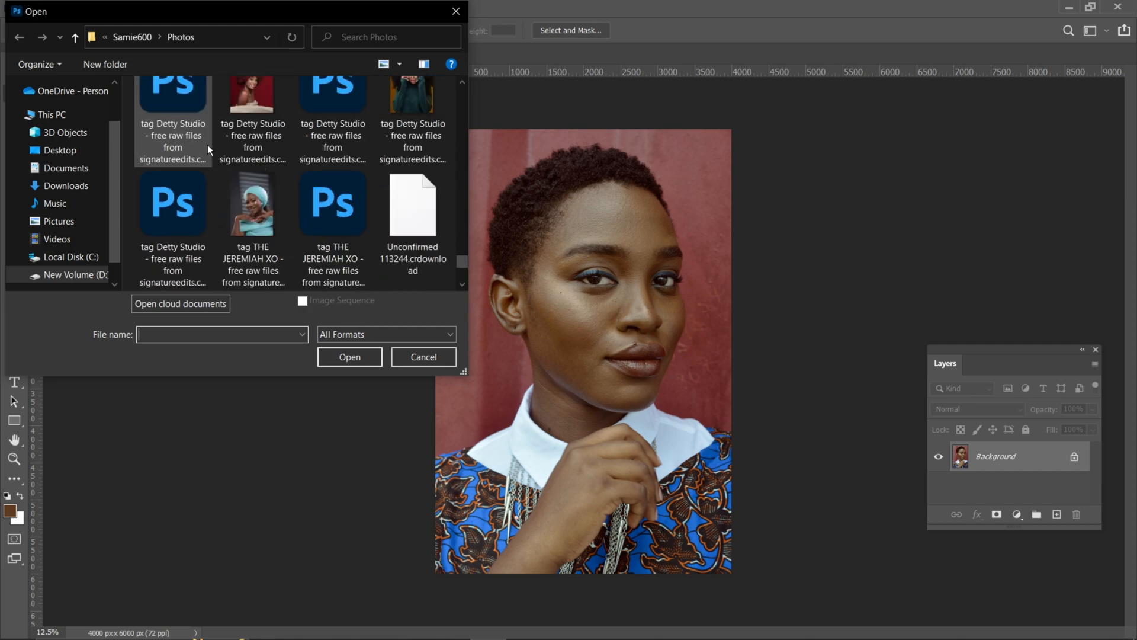
{"action": "scroll", "coordinate": [207, 145], "scroll_direction": "up", "scroll_amount": 1}
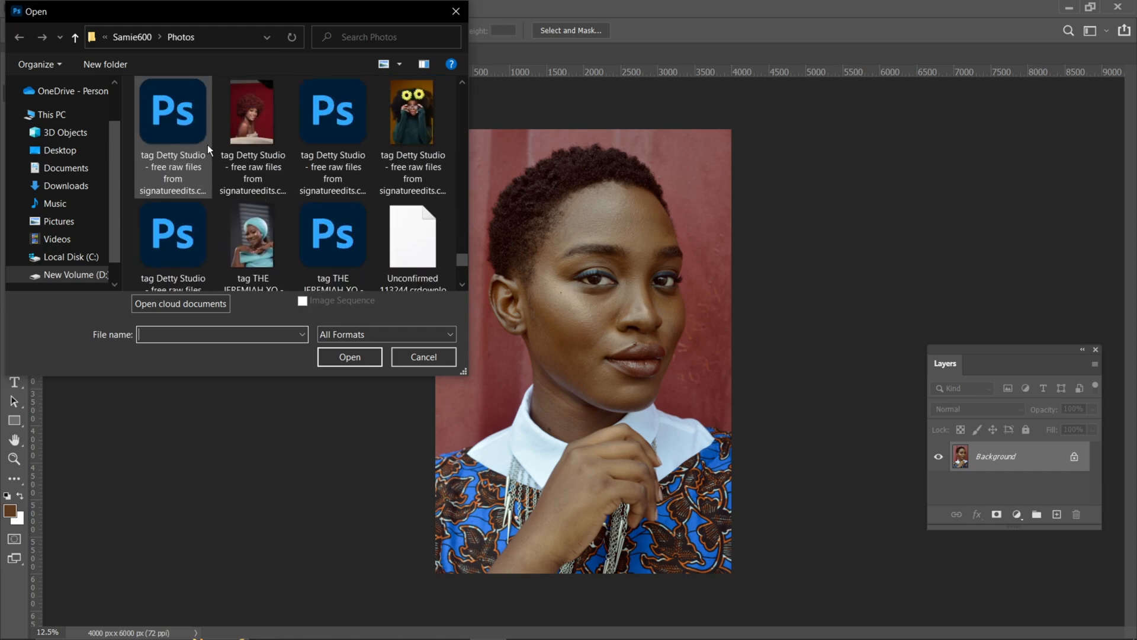
{"action": "scroll", "coordinate": [207, 141], "scroll_direction": "down", "scroll_amount": 3}
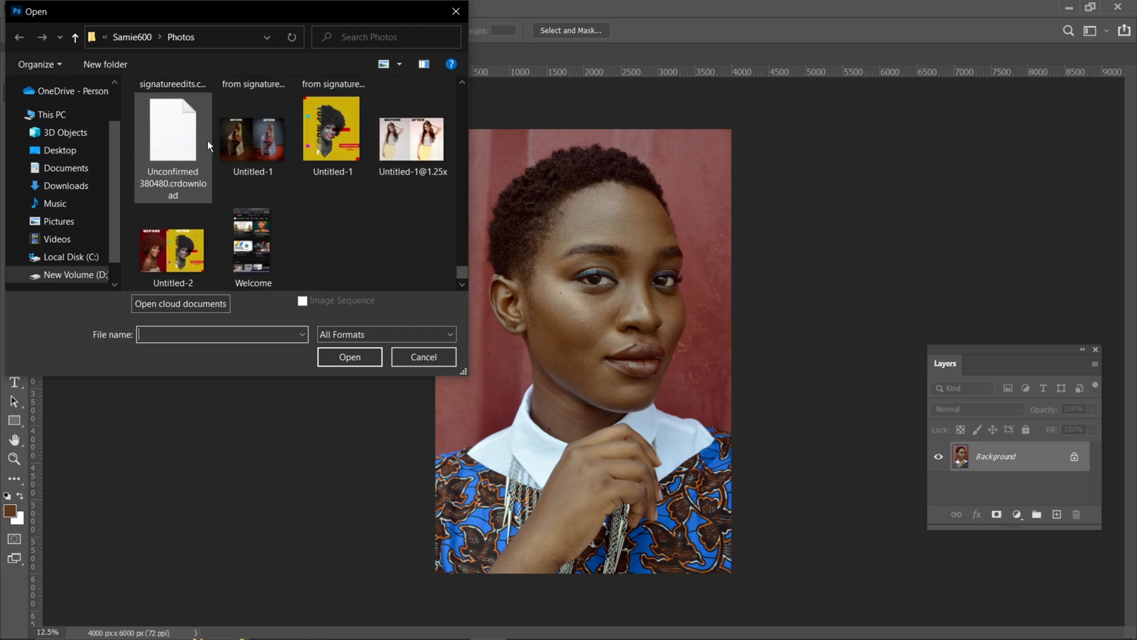
{"action": "scroll", "coordinate": [207, 141], "scroll_direction": "up", "scroll_amount": 3}
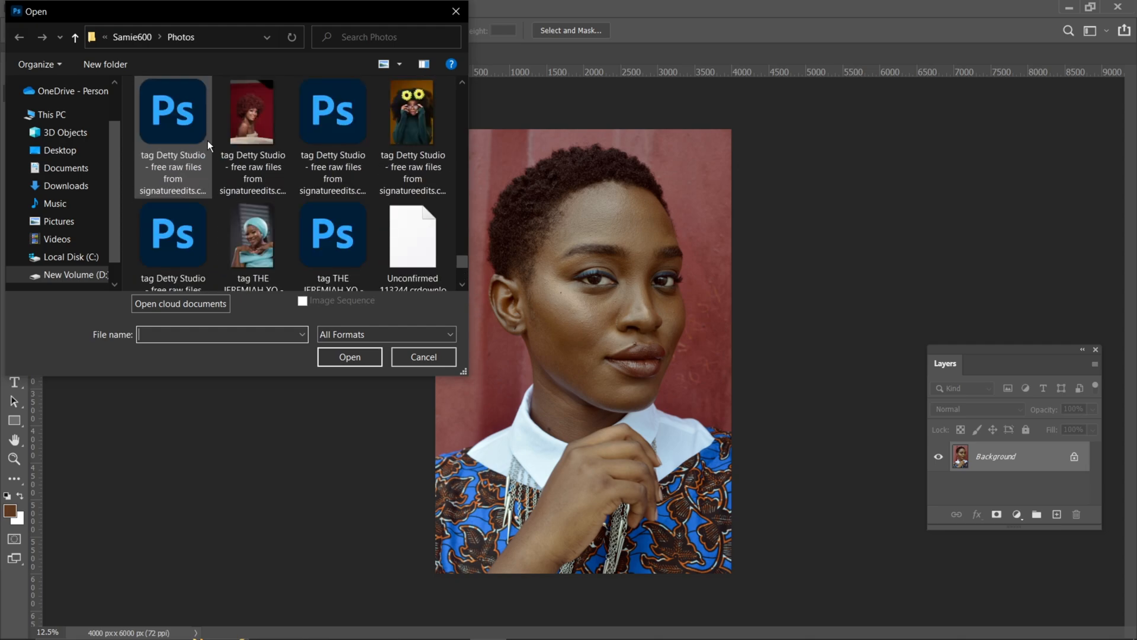
{"action": "scroll", "coordinate": [207, 140], "scroll_direction": "up", "scroll_amount": 1}
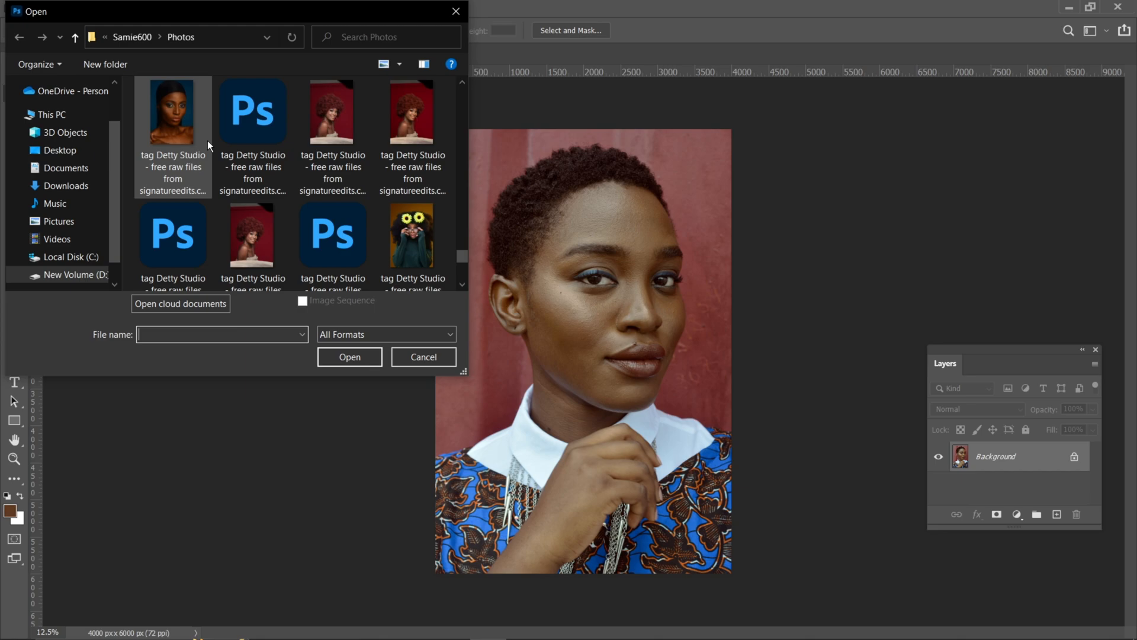
{"action": "scroll", "coordinate": [208, 144], "scroll_direction": "down", "scroll_amount": 1}
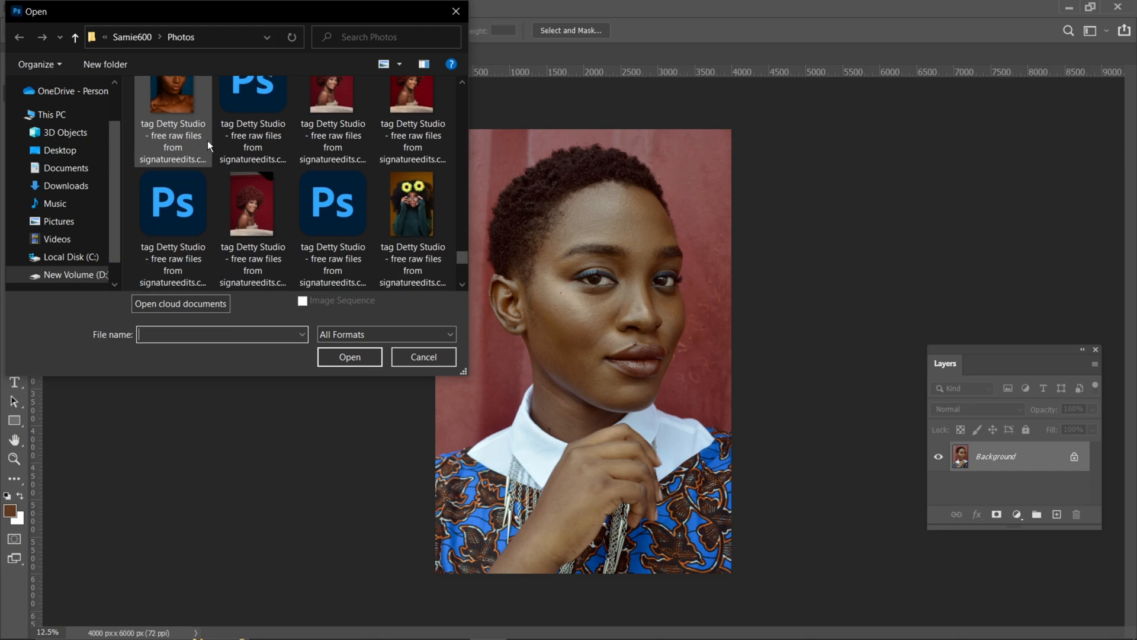
{"action": "left_click", "coordinate": [239, 202]}
{"action": "left_click", "coordinate": [362, 355]}
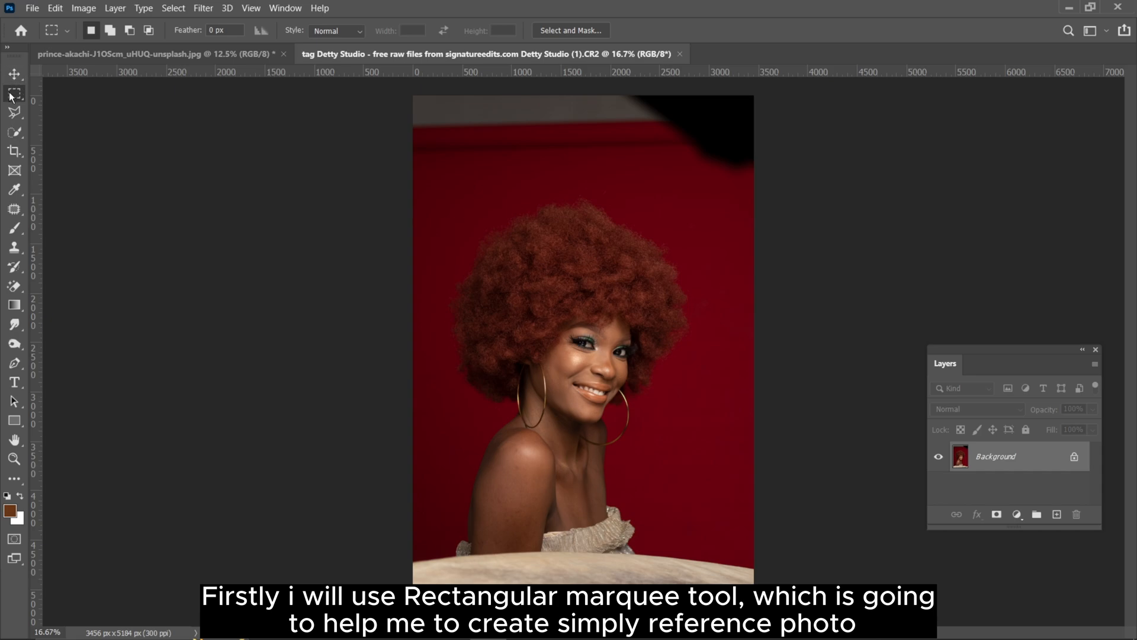
Step: Select the woman's hair and face with a Rectangular Marquee and copy the selection onto a new layer
{"action": "left_click_drag", "start_coordinate": [456, 207], "coordinate": [715, 452]}
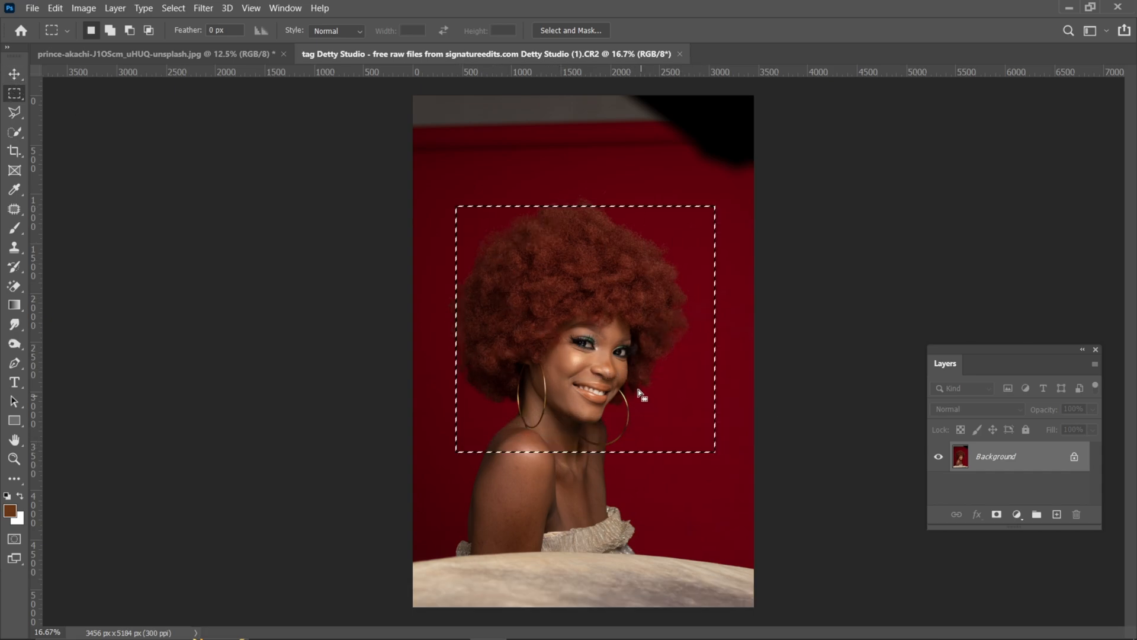
{"action": "left_click", "coordinate": [444, 237]}
{"action": "left_click_drag", "start_coordinate": [436, 204], "coordinate": [695, 436]}
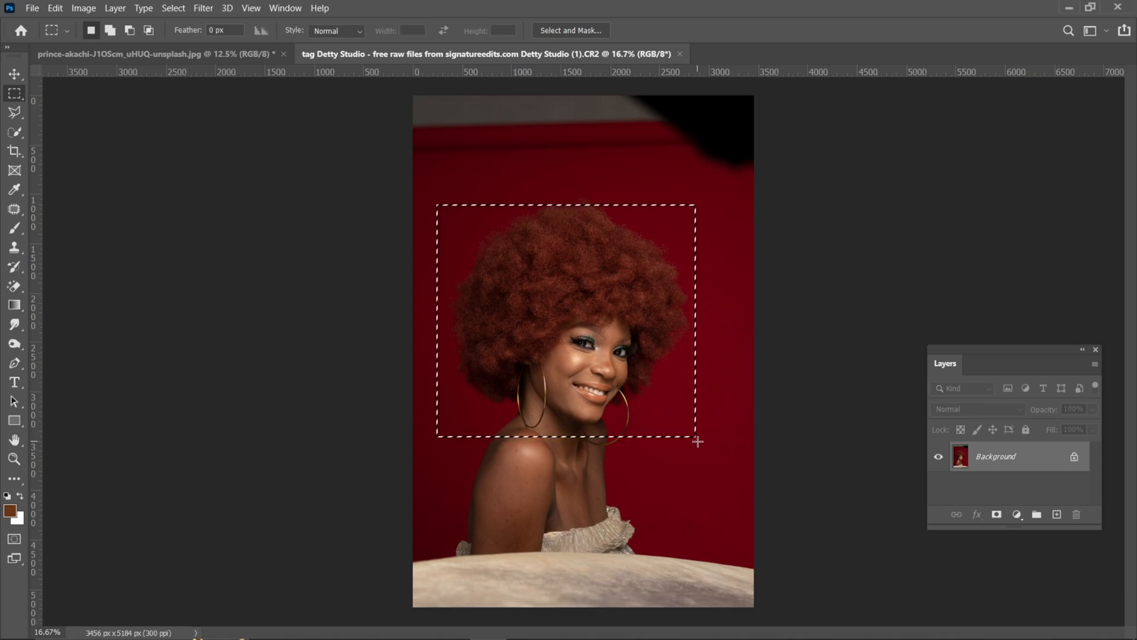
{"action": "key", "text": "ctrl+j"}
Step: Move the copied head crop into the prince-akachi portrait, scale it to 63.66%, and place it over the lower left of the photo
{"action": "left_click", "coordinate": [14, 73]}
{"action": "left_click_drag", "start_coordinate": [580, 327], "coordinate": [480, 265]}
{"action": "left_click_drag", "start_coordinate": [513, 325], "coordinate": [539, 379]}
{"action": "left_click_drag", "start_coordinate": [638, 302], "coordinate": [536, 328]}
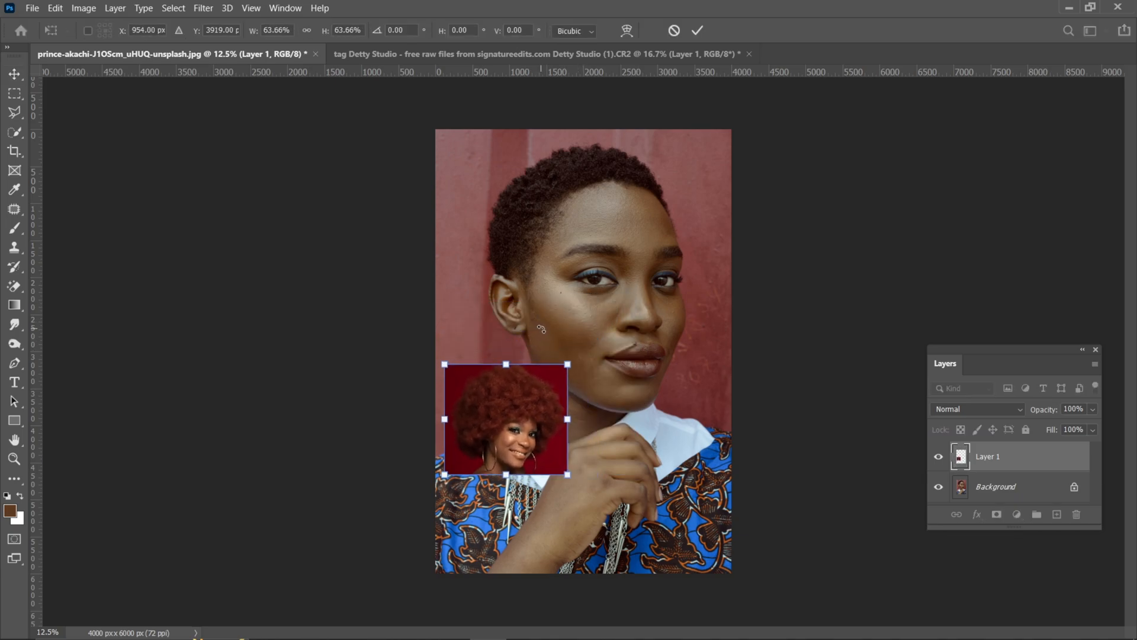
{"action": "key", "text": "Return"}
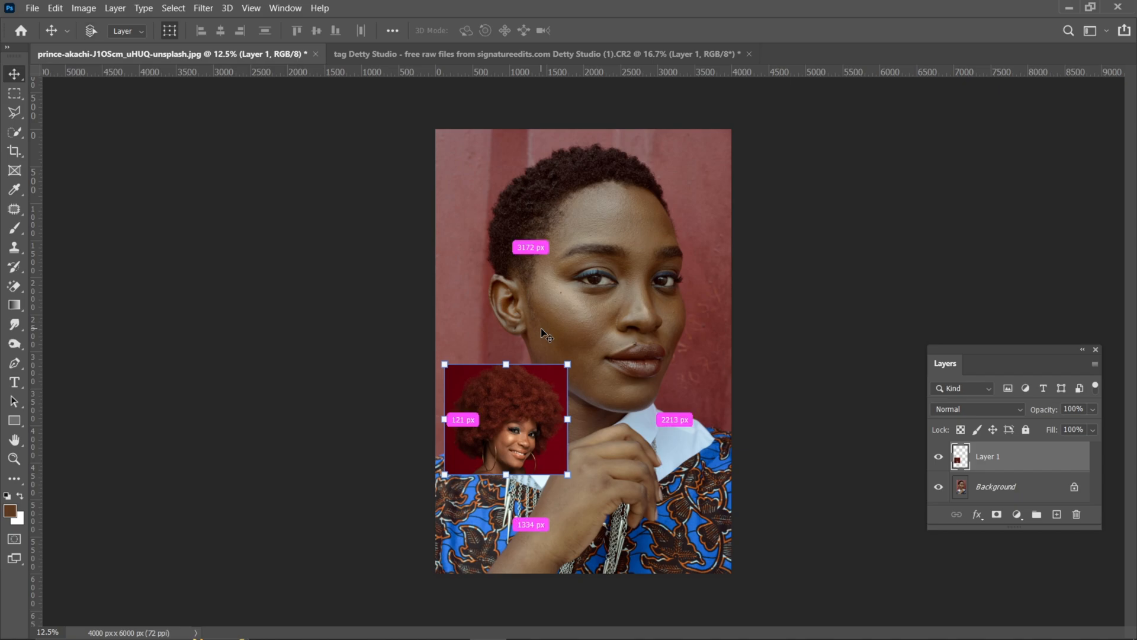
Step: Move the reference crop up beside the portrait's cheek so that it partly overhangs the photo's left edge
{"action": "key", "text": "ctrl+plus"}
{"action": "key", "text": "ctrl+plus"}
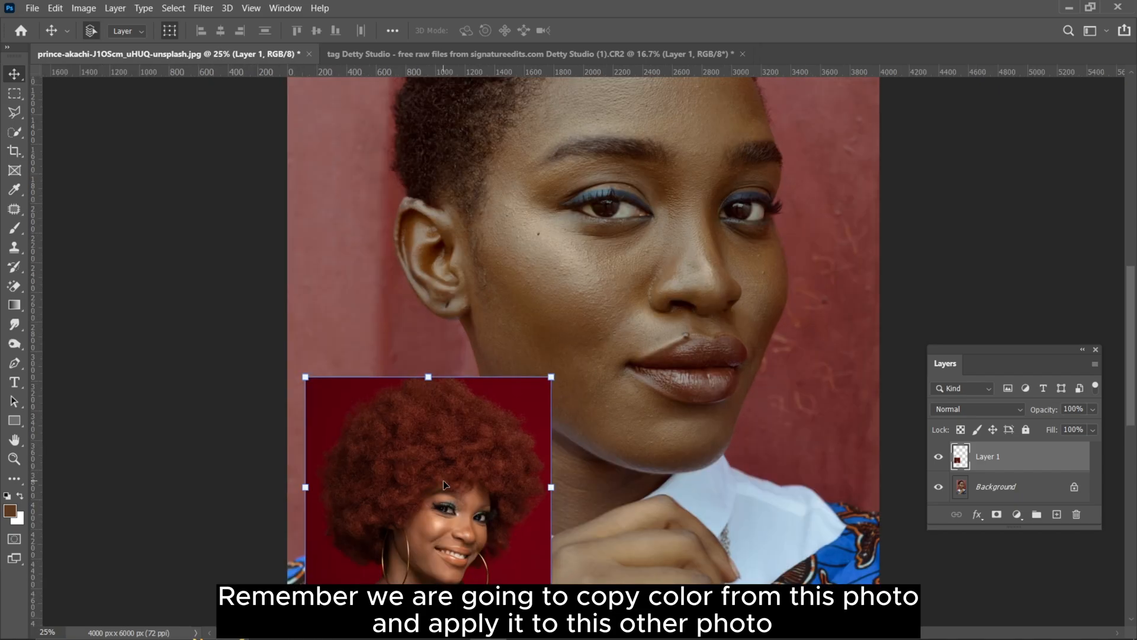
{"action": "left_click_drag", "start_coordinate": [445, 484], "coordinate": [406, 316]}
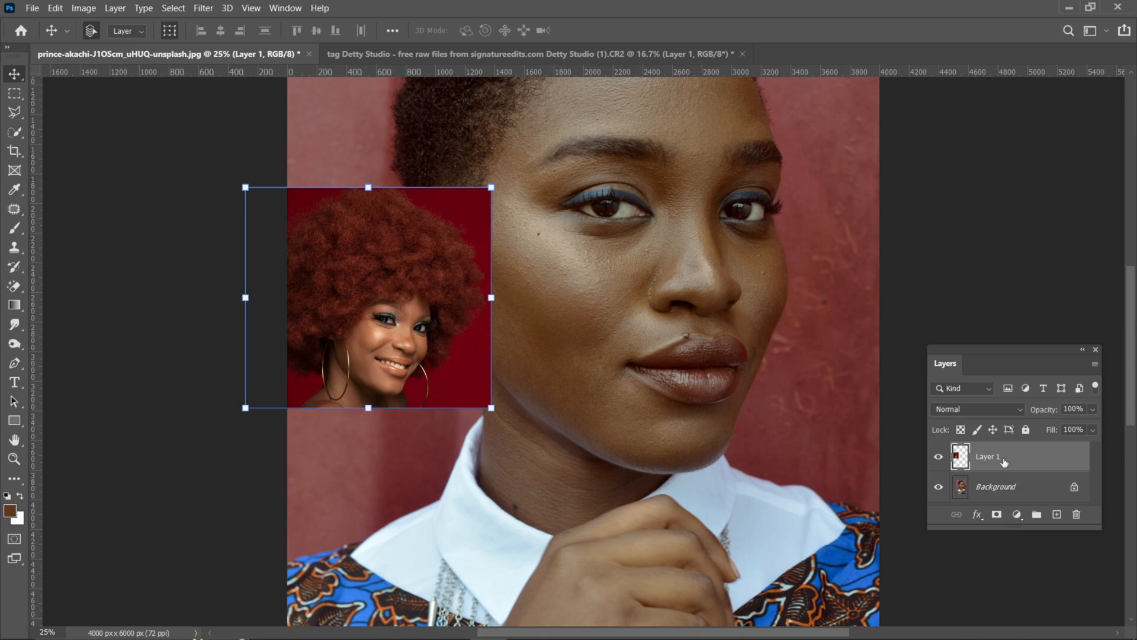
Step: Add a Curves adjustment layer directly above the Background and select its adjustment instead of its mask
{"action": "left_click", "coordinate": [996, 484]}
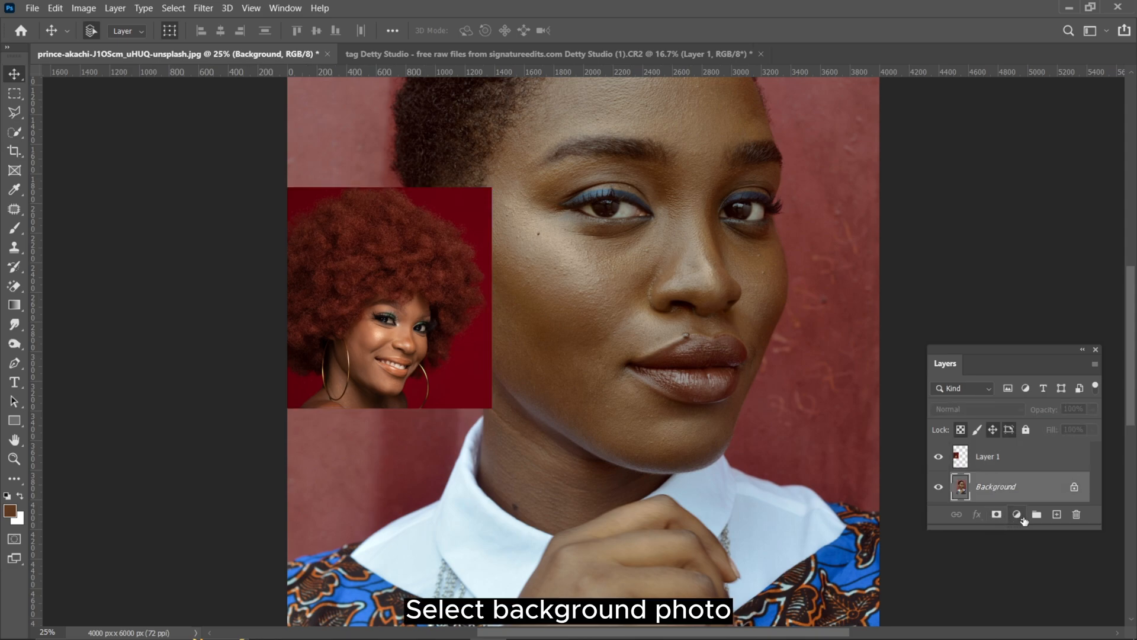
{"action": "left_click", "coordinate": [1024, 519]}
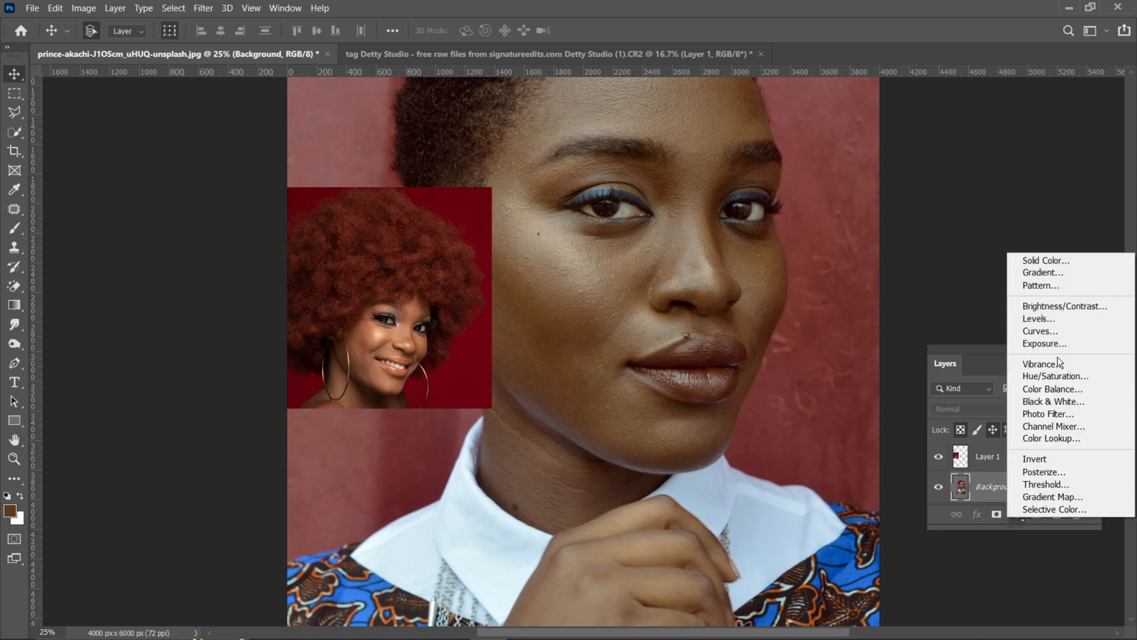
{"action": "left_click", "coordinate": [1035, 332]}
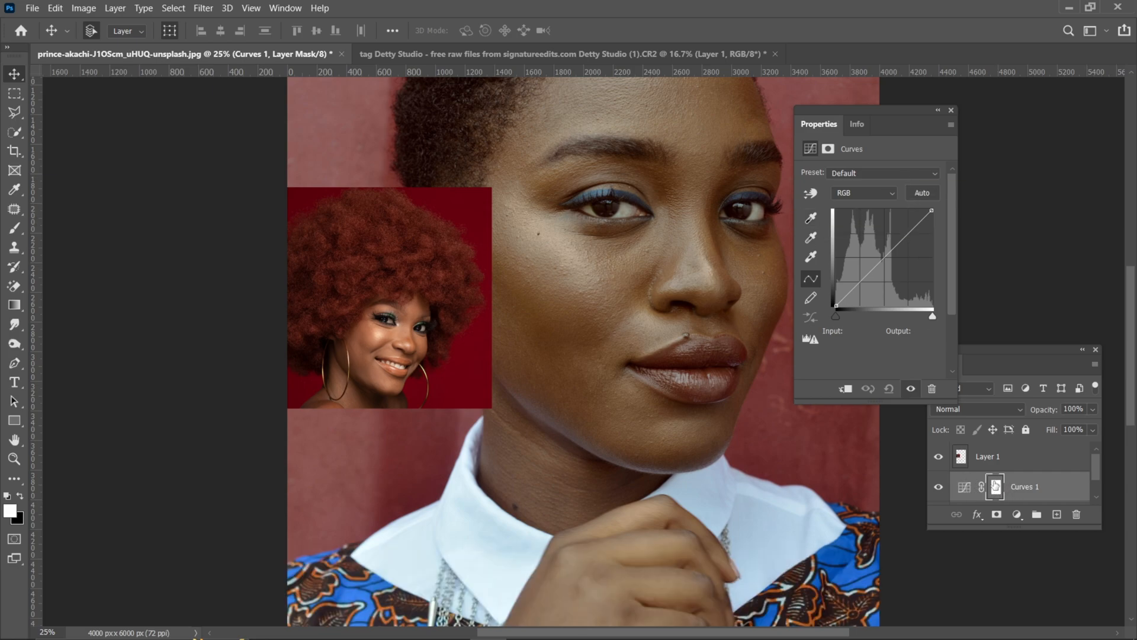
{"action": "left_click", "coordinate": [963, 489]}
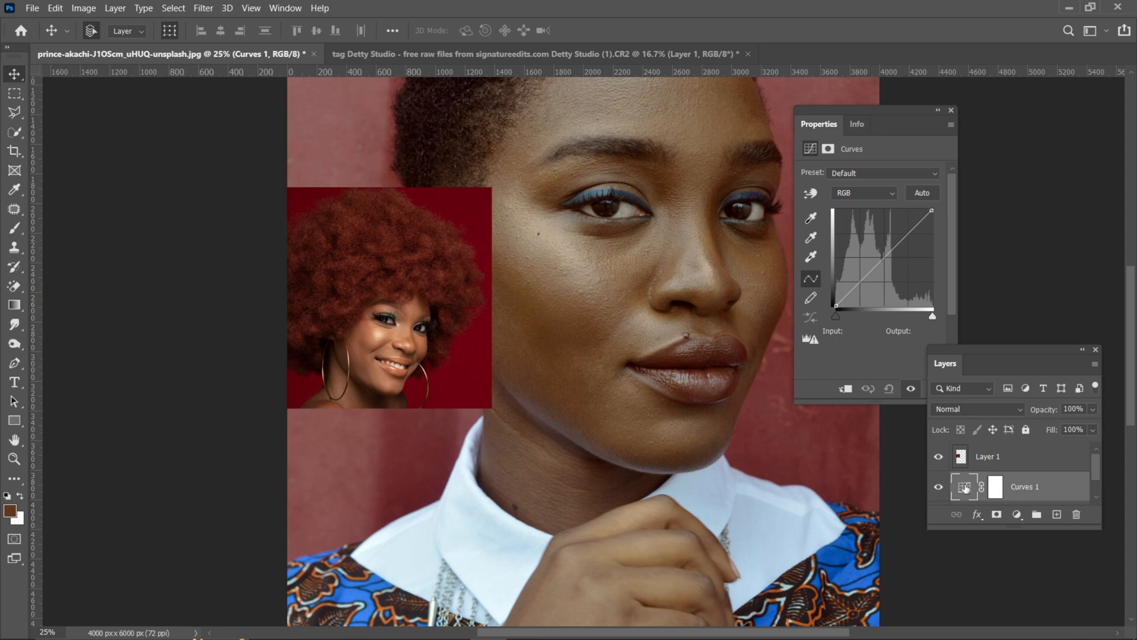
Step: Set the eyedropper sampling for the Curves highlight target to 5 by 5 Average and All Layers, keeping the target color unchanged
{"action": "double_click", "coordinate": [811, 258]}
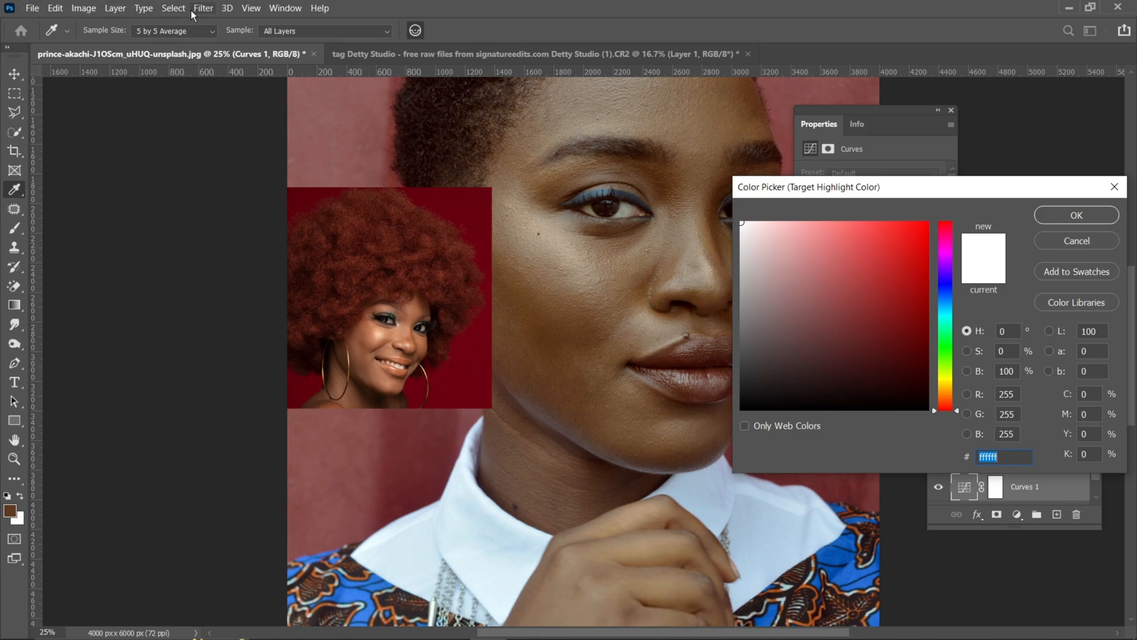
{"action": "left_click", "coordinate": [196, 33]}
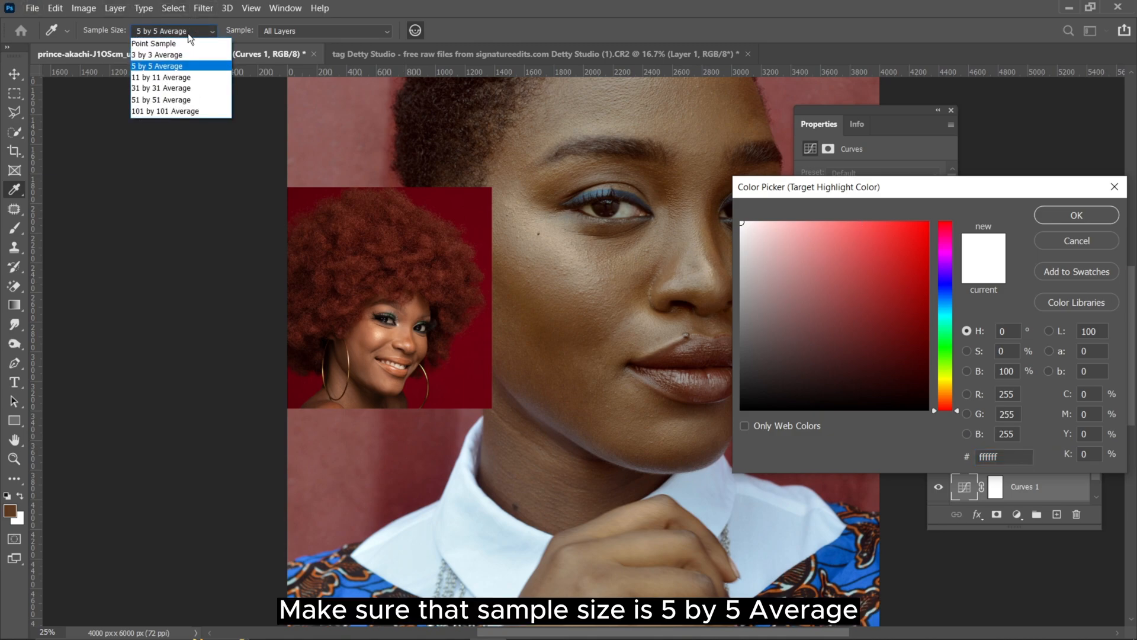
{"action": "left_click", "coordinate": [161, 72]}
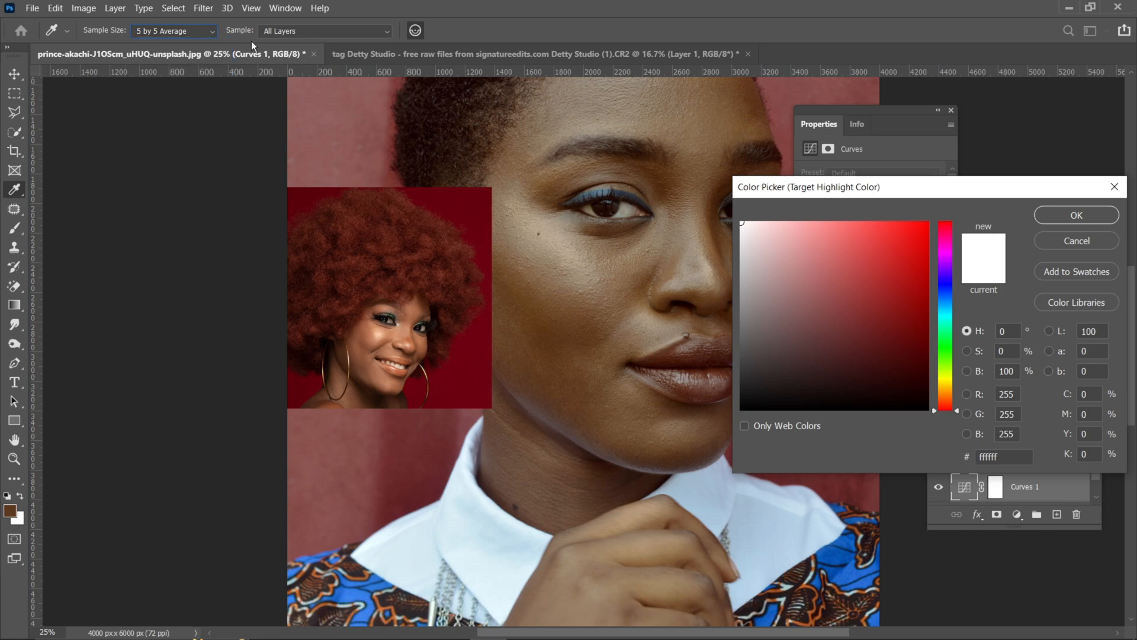
{"action": "left_click", "coordinate": [286, 27]}
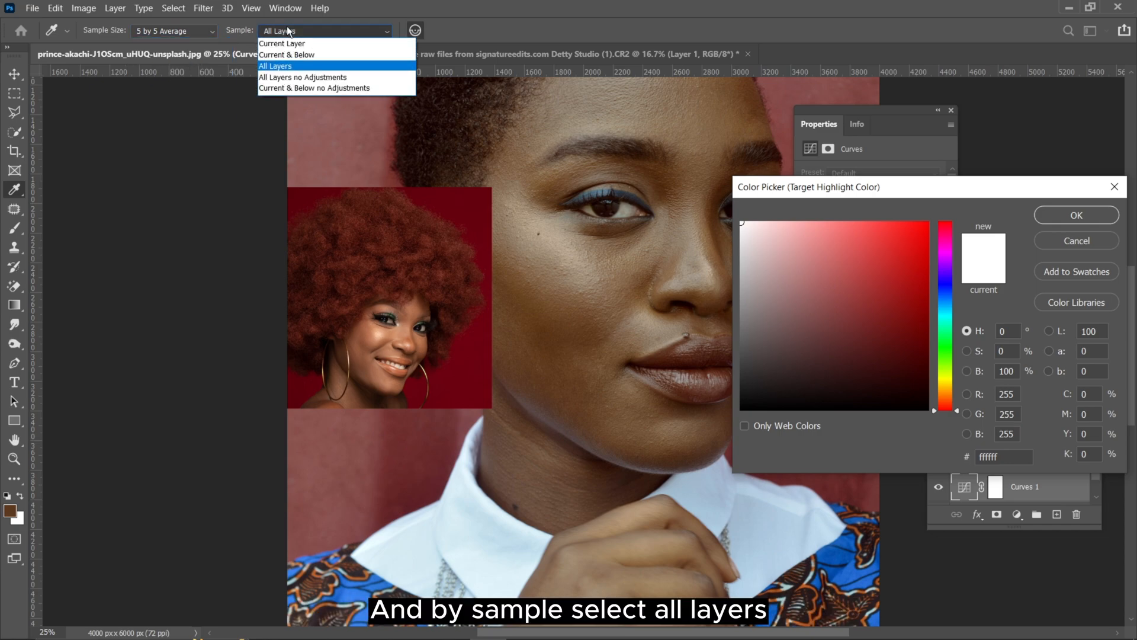
{"action": "left_click", "coordinate": [278, 65]}
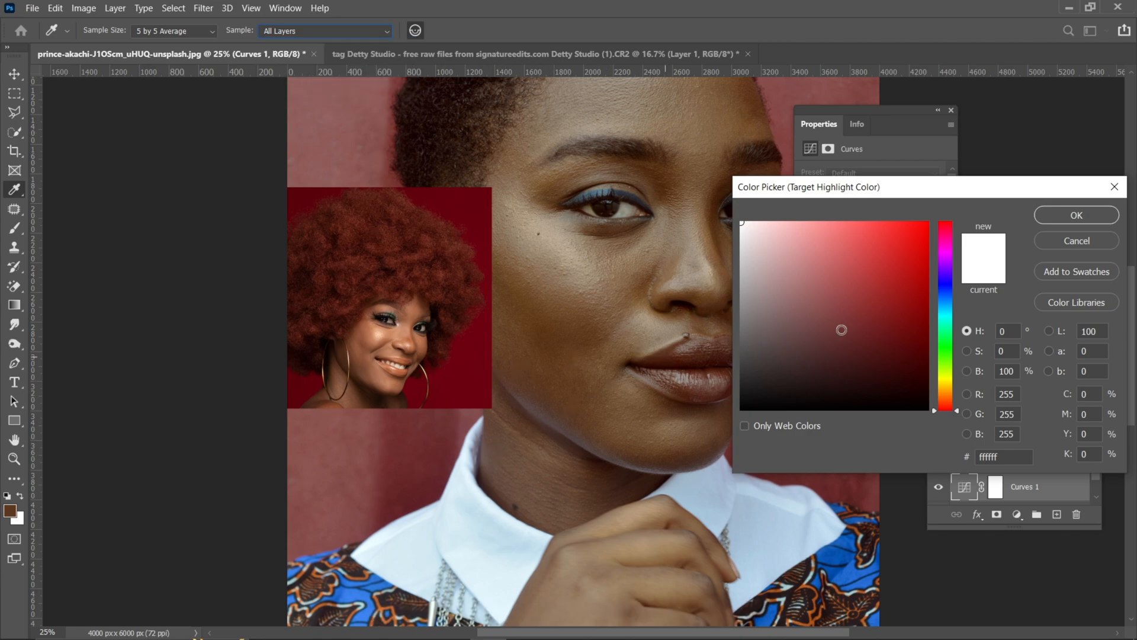
{"action": "left_click", "coordinate": [1053, 239]}
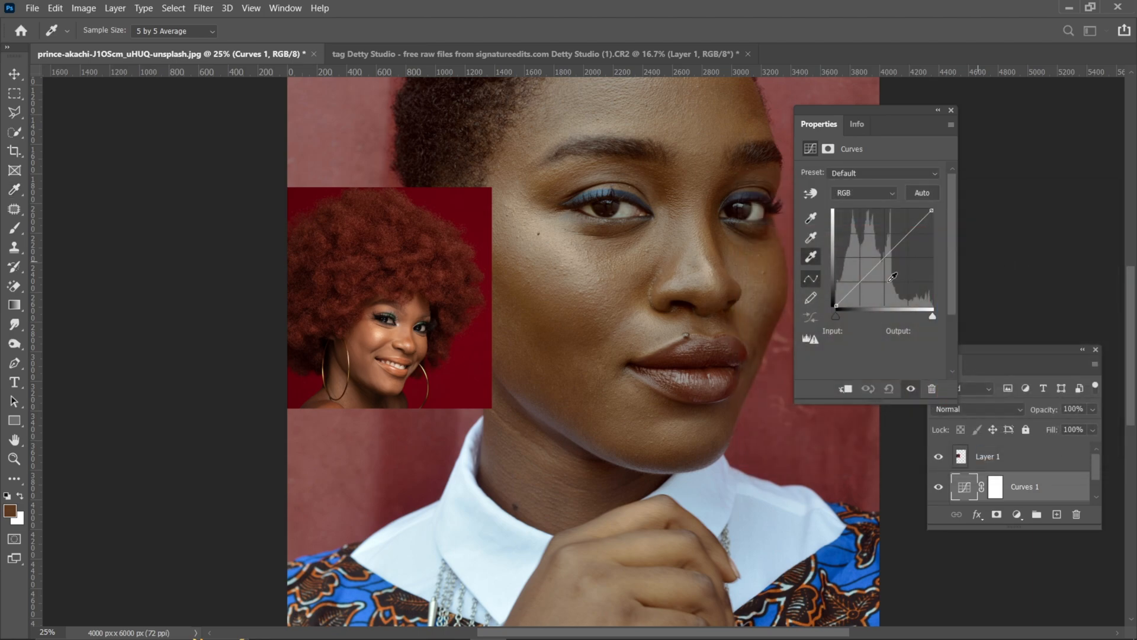
Step: Set the Curves target highlight color to efc2a1, sampled from the bright cheek highlight of the reference face, without saving it as default
{"action": "double_click", "coordinate": [811, 256]}
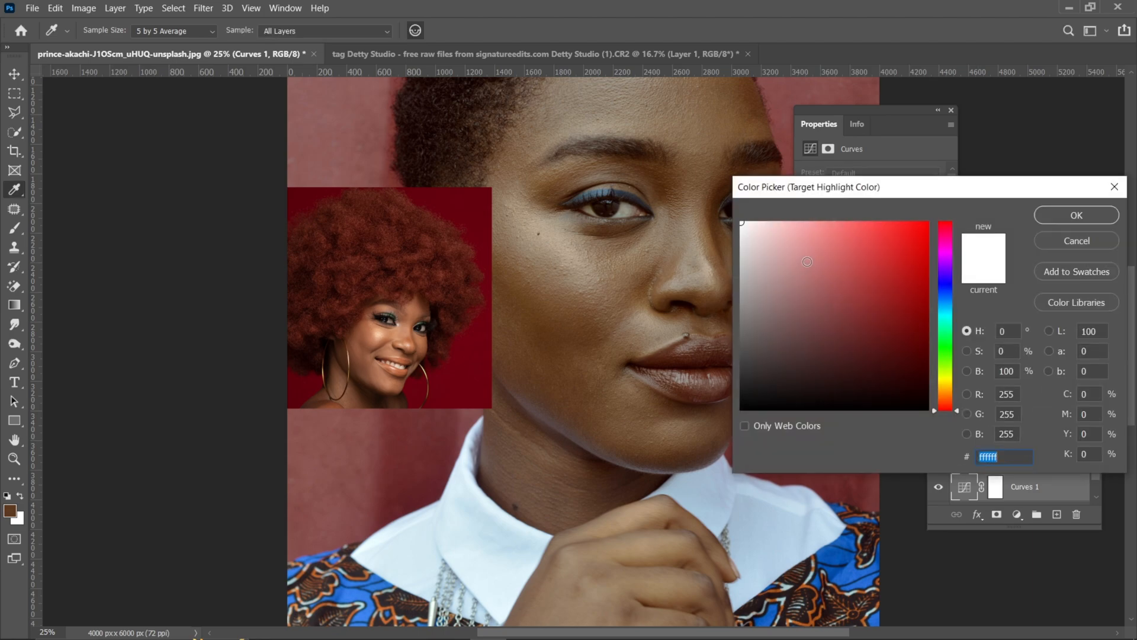
{"action": "key", "text": "ctrl+plus"}
{"action": "key", "text": "ctrl+plus"}
{"action": "key", "text": "ctrl+plus"}
{"action": "key", "text": "ctrl+plus"}
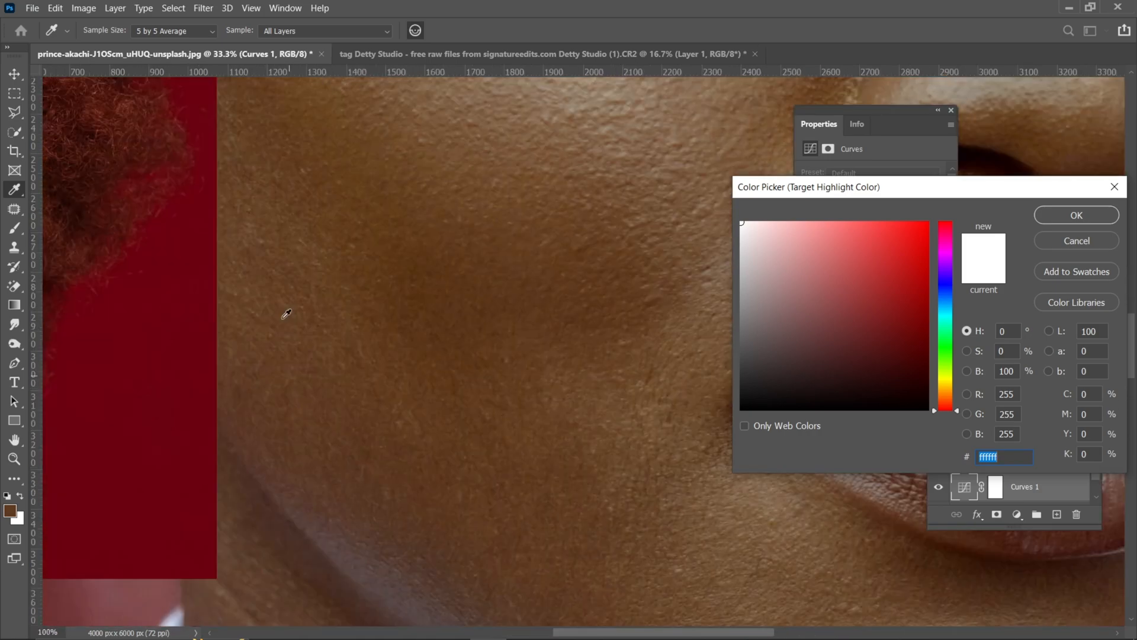
{"action": "left_click_drag", "start_coordinate": [247, 307], "coordinate": [708, 330]}
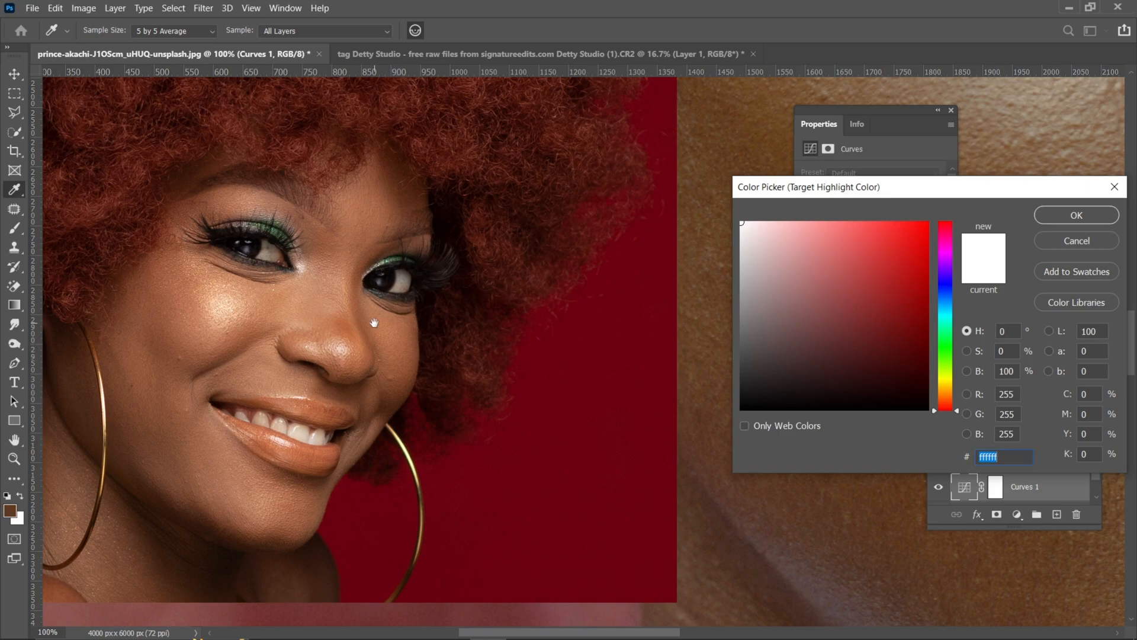
{"action": "key", "text": "ctrl+plus"}
{"action": "left_click_drag", "start_coordinate": [172, 298], "coordinate": [541, 299]}
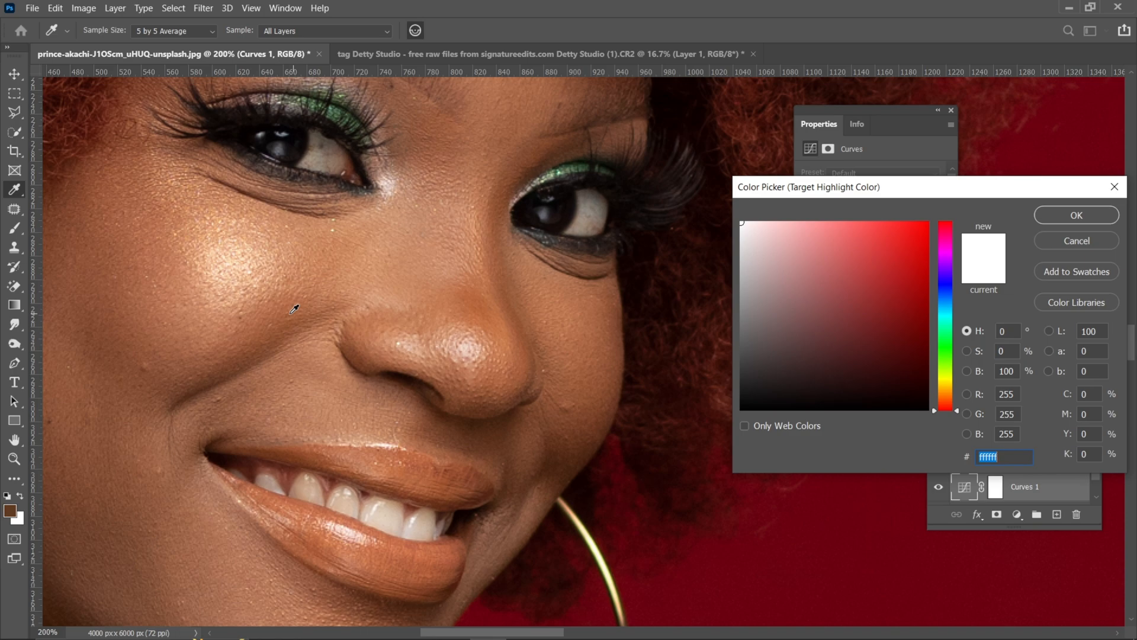
{"action": "left_click", "coordinate": [237, 268]}
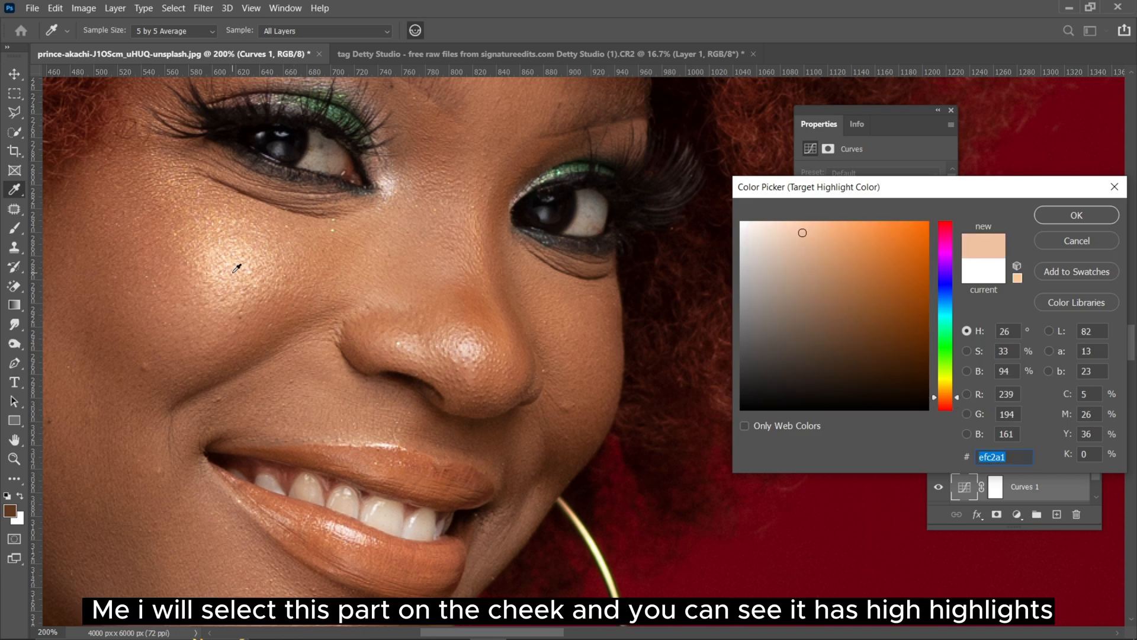
{"action": "left_click", "coordinate": [1076, 216]}
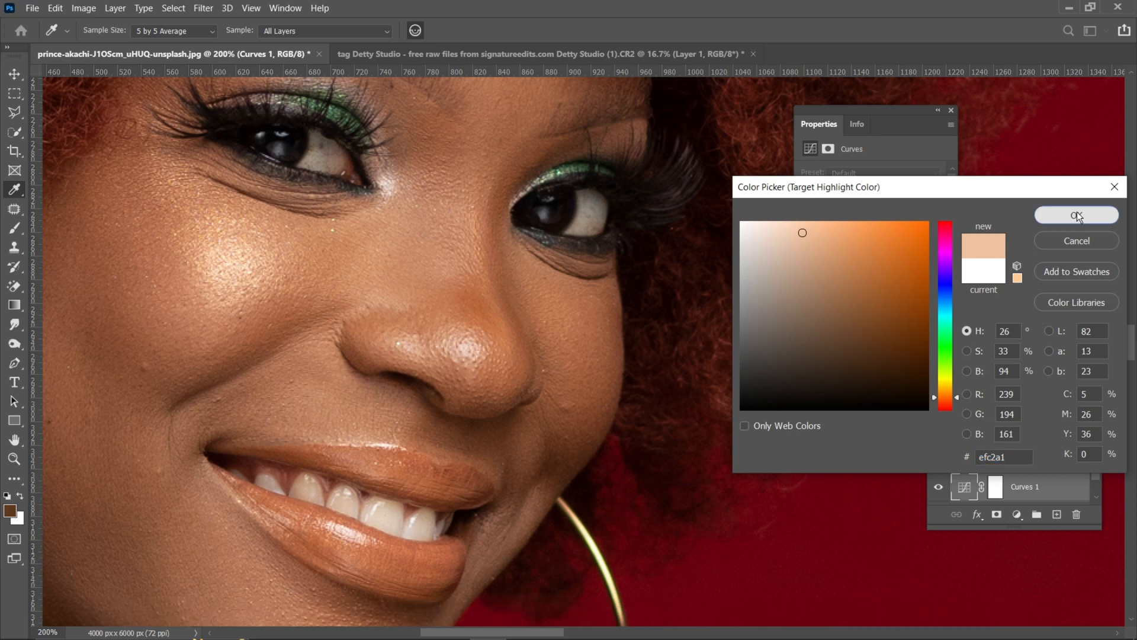
{"action": "left_click", "coordinate": [1076, 216]}
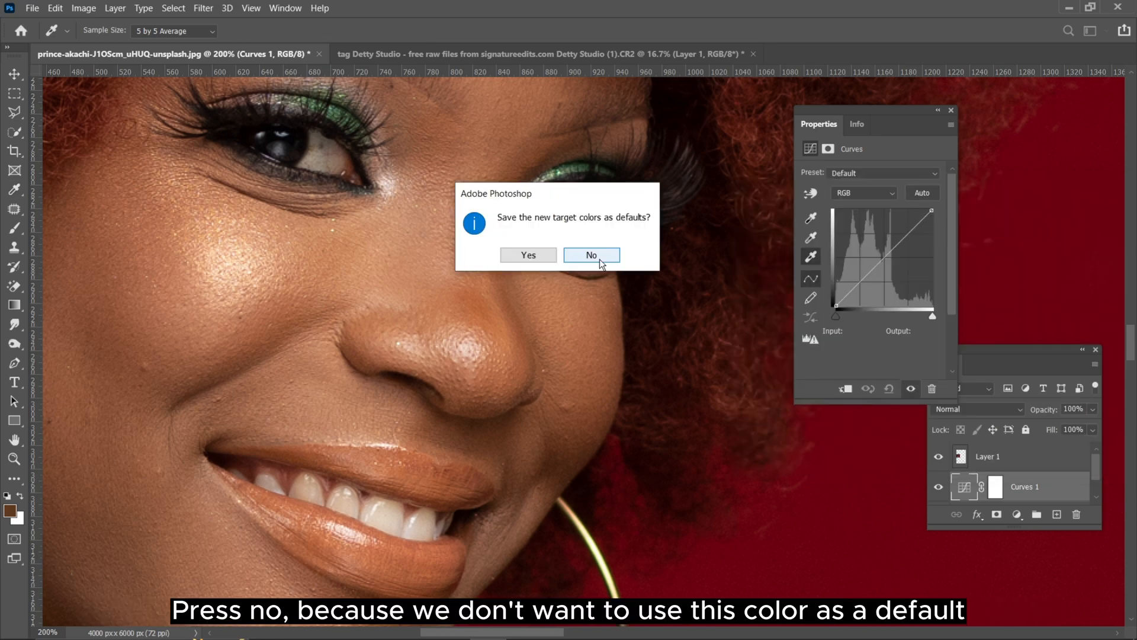
{"action": "left_click", "coordinate": [599, 258]}
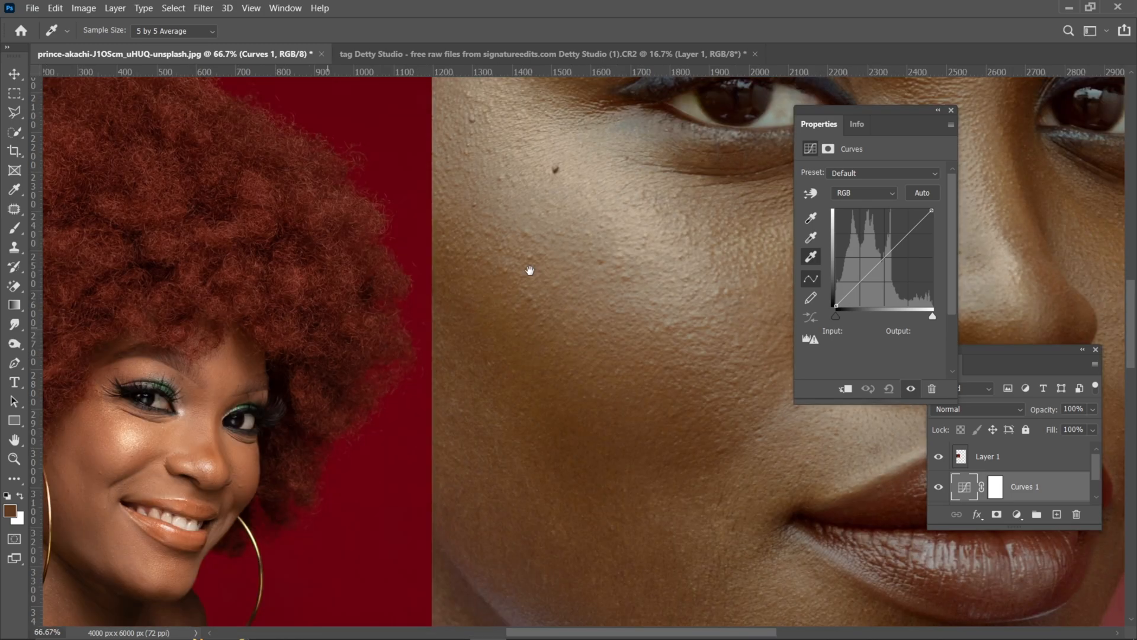
Step: Apply the highlight target by sampling the brightest skin on the large portrait's cheek, just below the eye and beside the mole
{"action": "left_click_drag", "start_coordinate": [530, 270], "coordinate": [505, 284]}
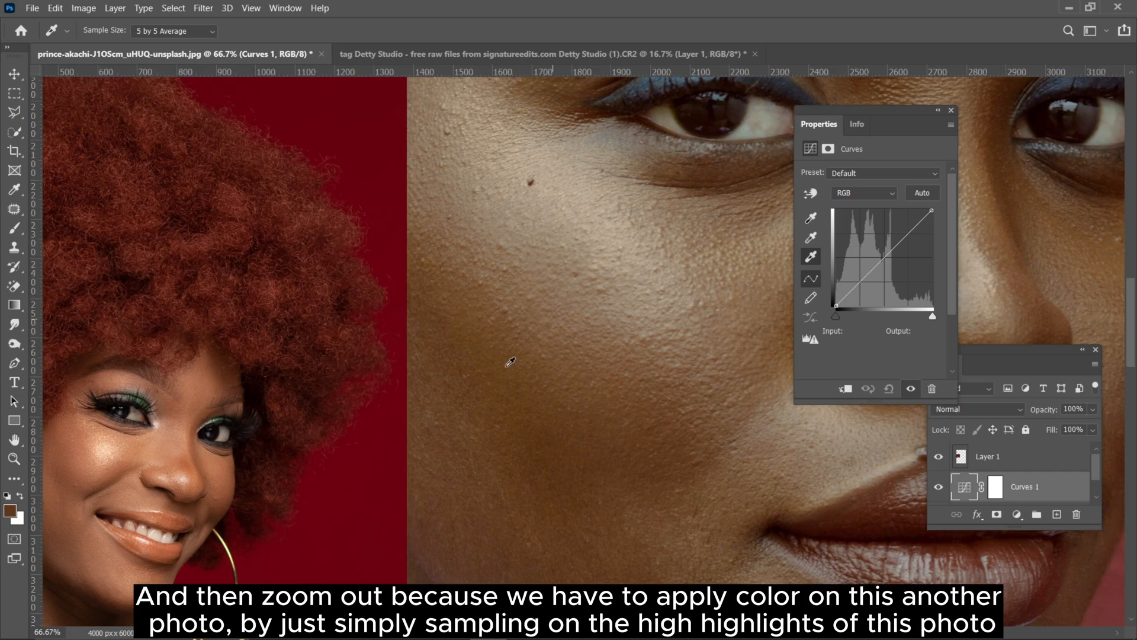
{"action": "key", "text": "ctrl+minus"}
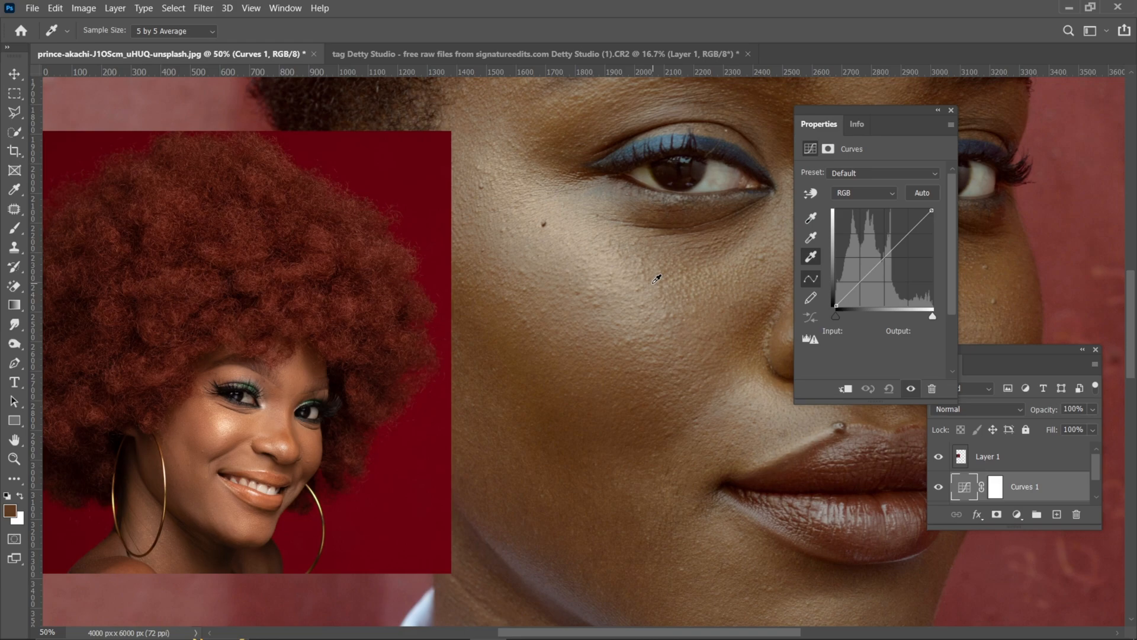
{"action": "left_click_drag", "start_coordinate": [656, 279], "coordinate": [491, 377]}
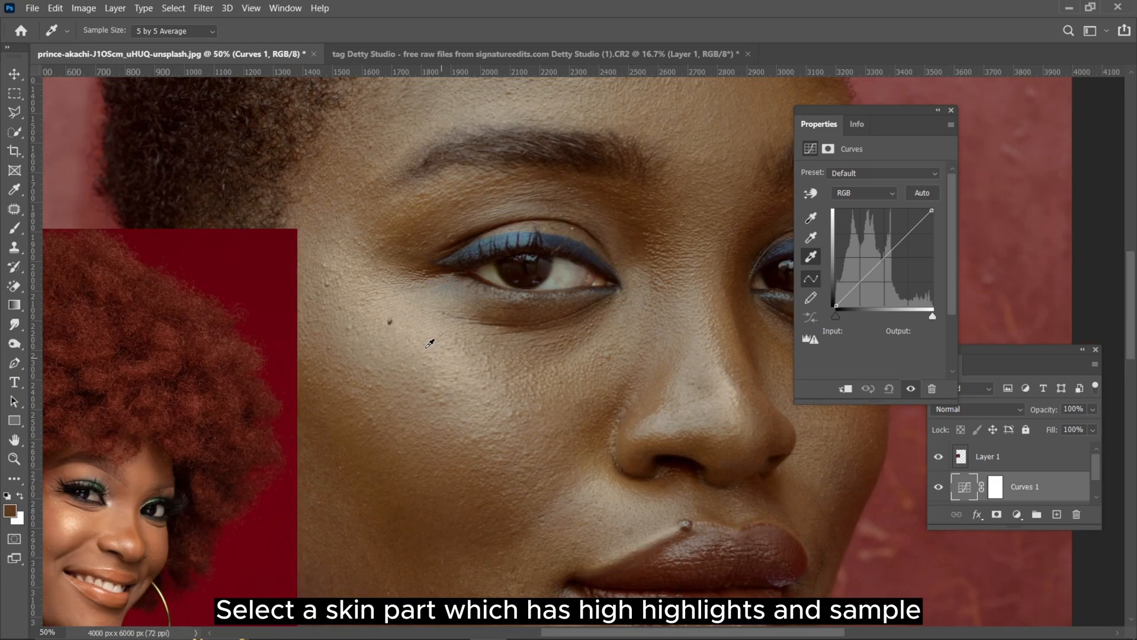
{"action": "left_click", "coordinate": [424, 329]}
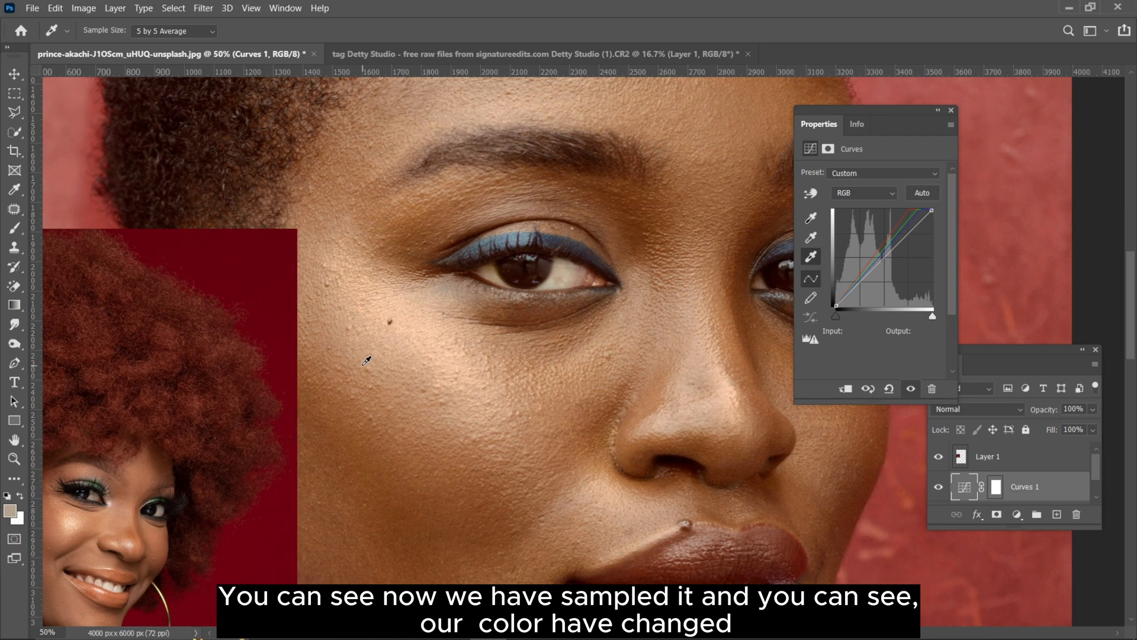
{"action": "key", "text": "ctrl+minus"}
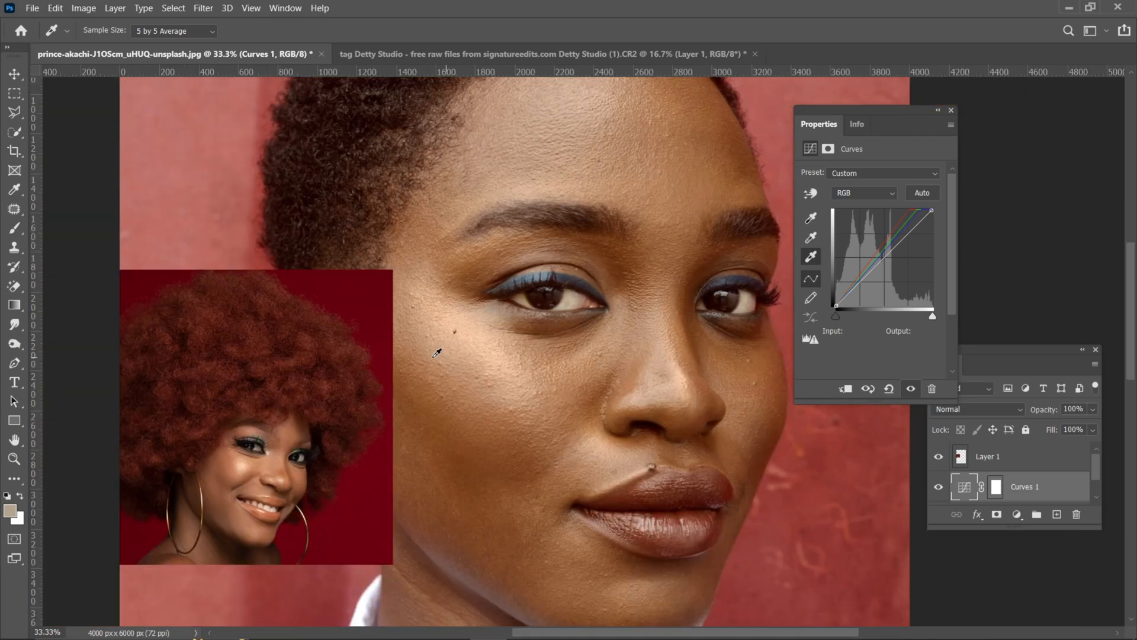
{"action": "key", "text": "ctrl+plus"}
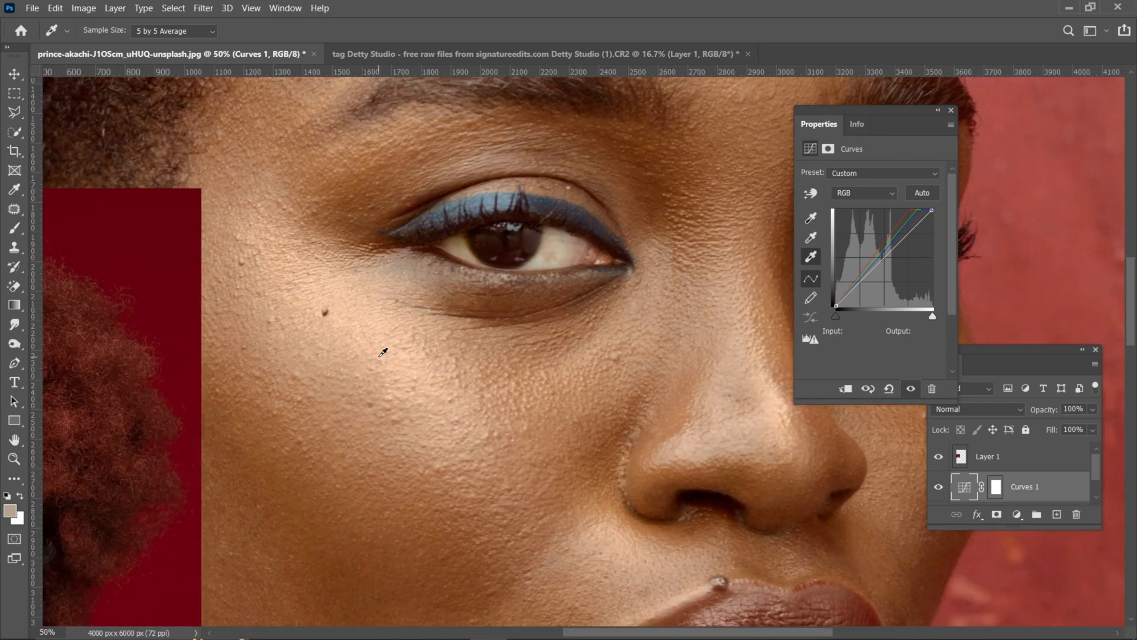
Step: Set the Curves target midtone color to c38566, sampled from the reference face's nose bridge, without saving it as default
{"action": "key", "text": "ctrl+plus"}
{"action": "left_click_drag", "start_coordinate": [380, 356], "coordinate": [599, 295]}
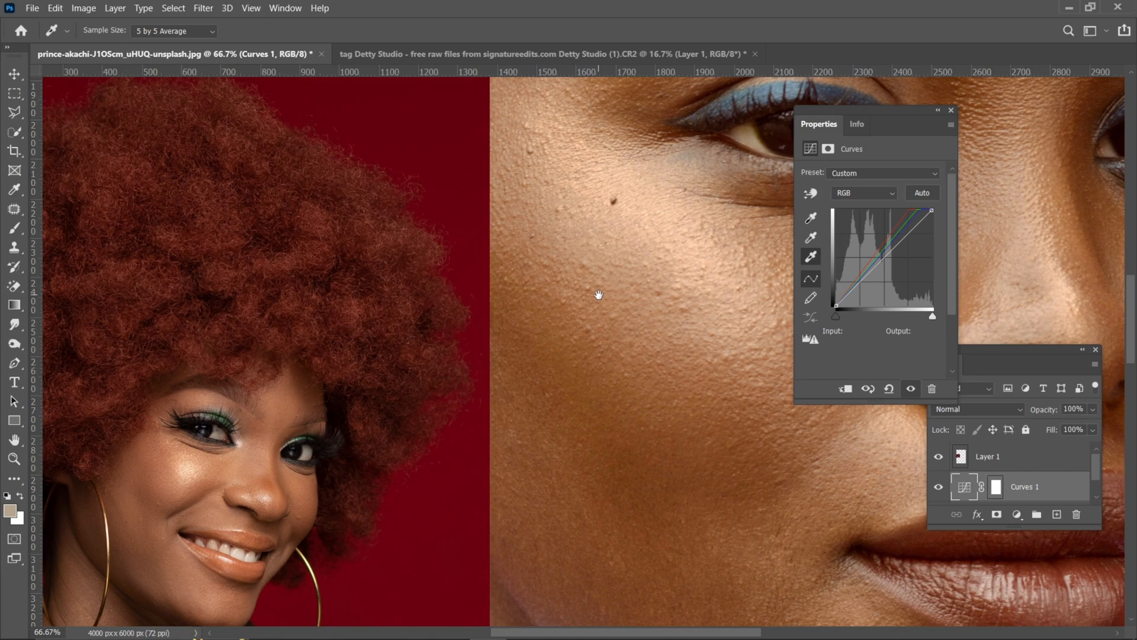
{"action": "left_click", "coordinate": [813, 238]}
{"action": "double_click", "coordinate": [814, 238]}
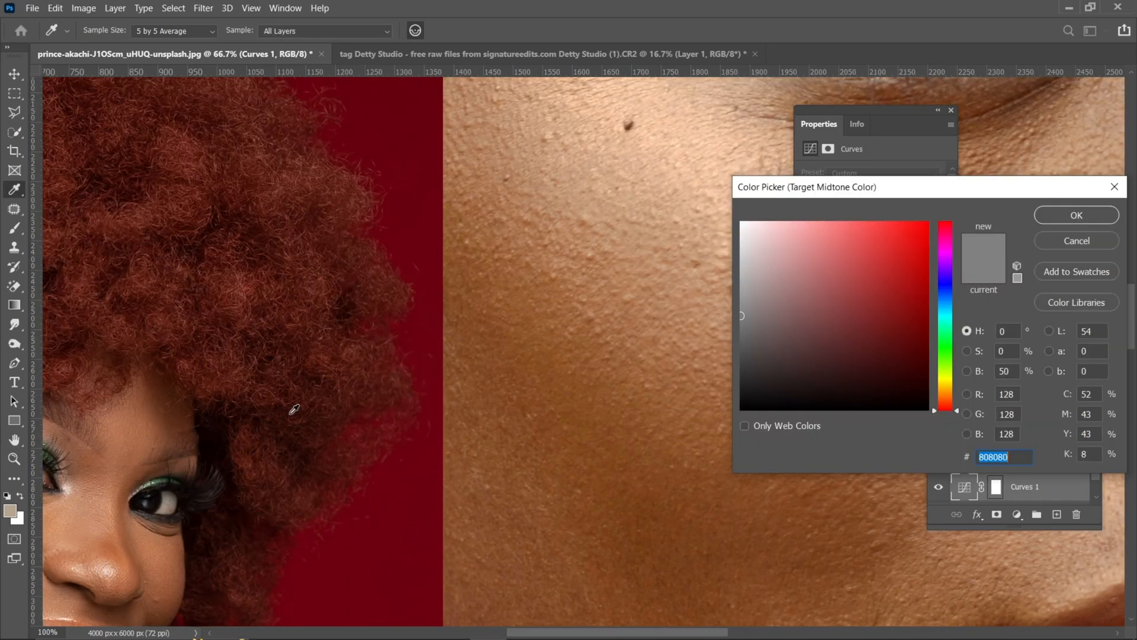
{"action": "left_click_drag", "start_coordinate": [290, 414], "coordinate": [563, 223]}
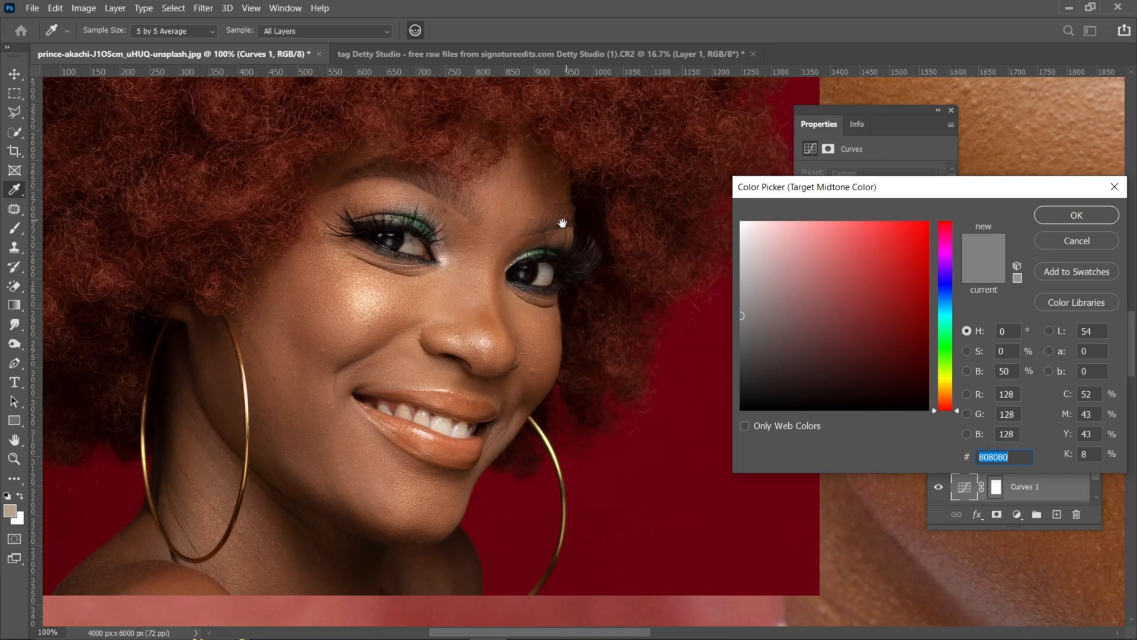
{"action": "key", "text": "ctrl+plus"}
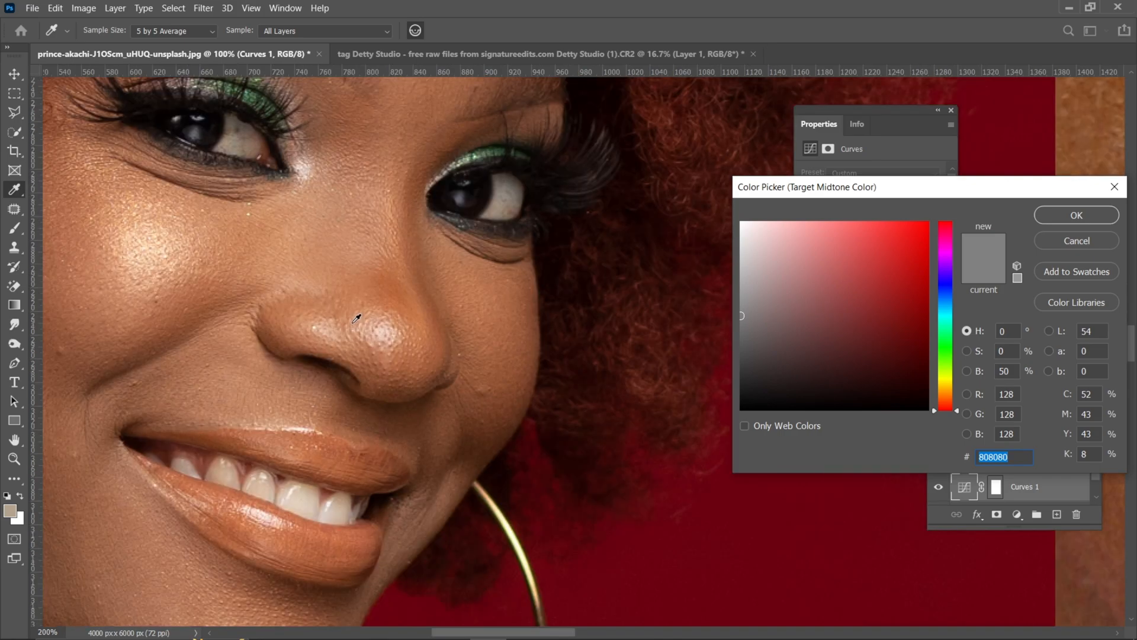
{"action": "key", "text": "ctrl+minus"}
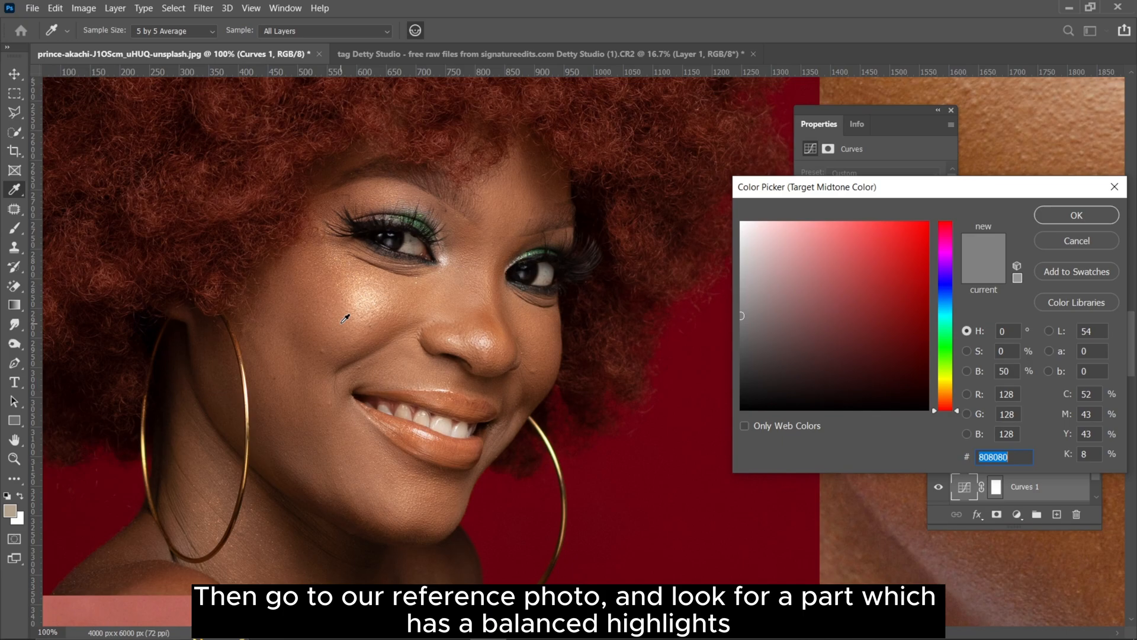
{"action": "key", "text": "ctrl+plus"}
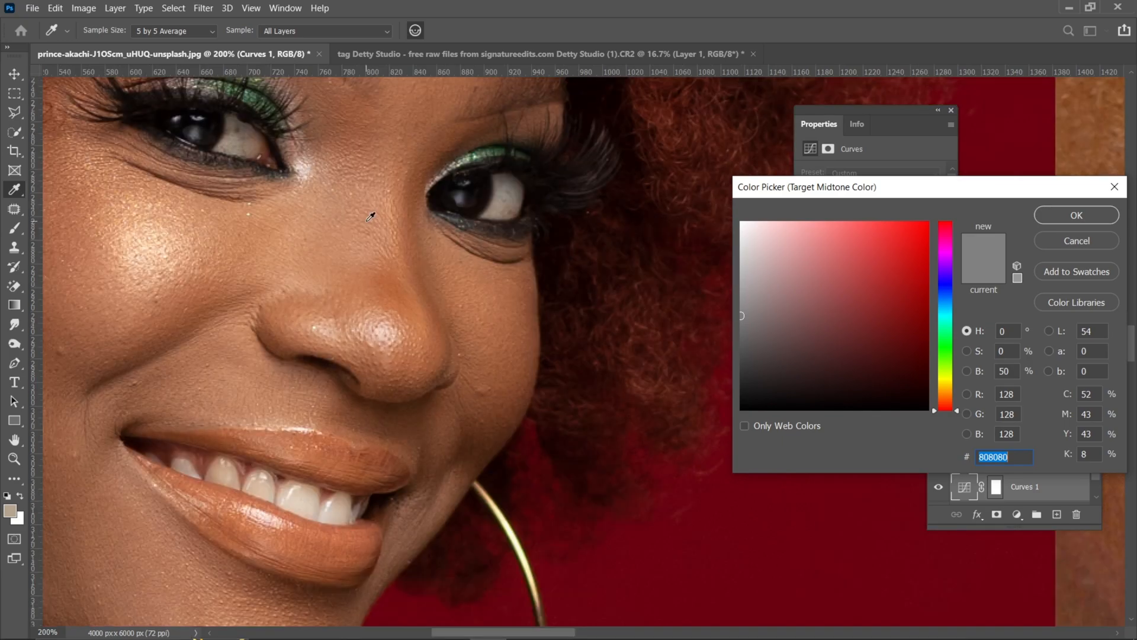
{"action": "left_click", "coordinate": [370, 217]}
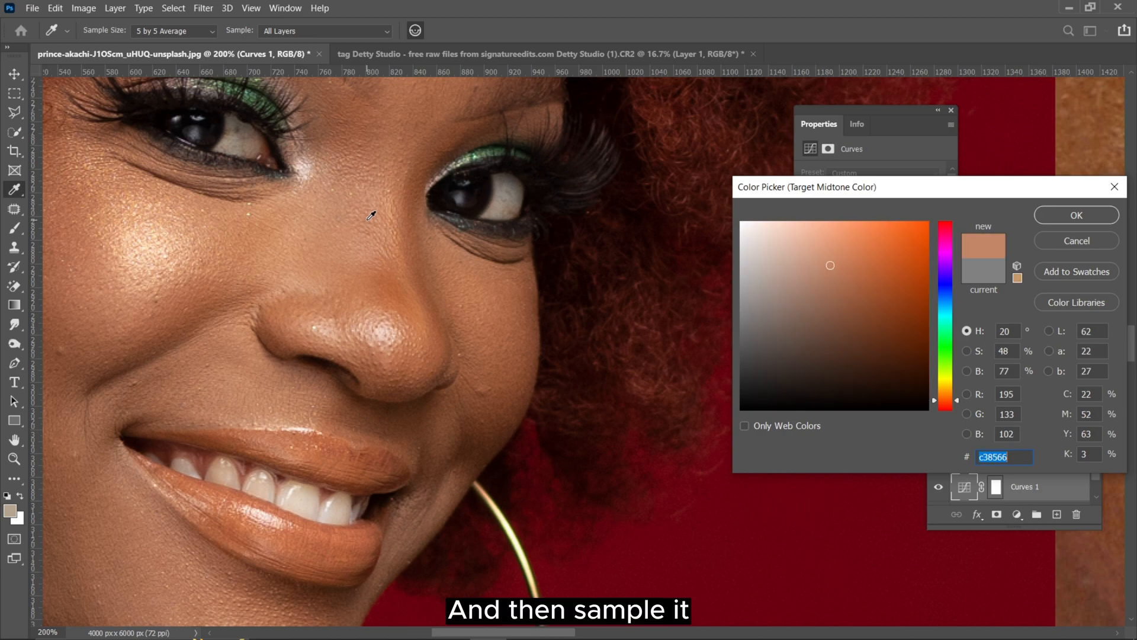
{"action": "key", "text": "Return"}
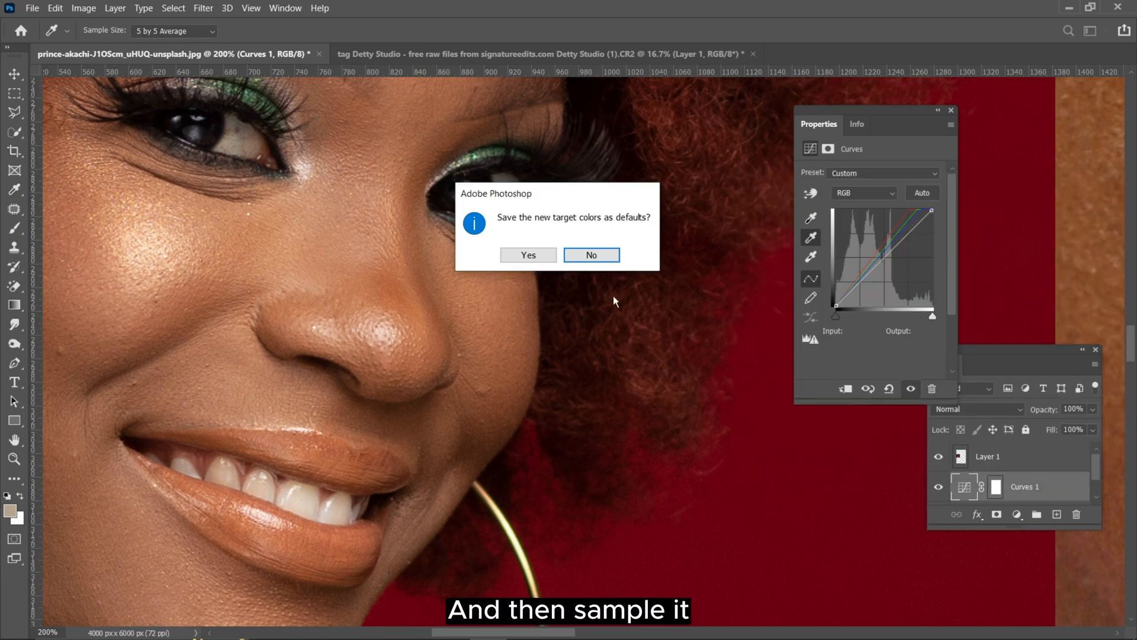
{"action": "left_click", "coordinate": [605, 253]}
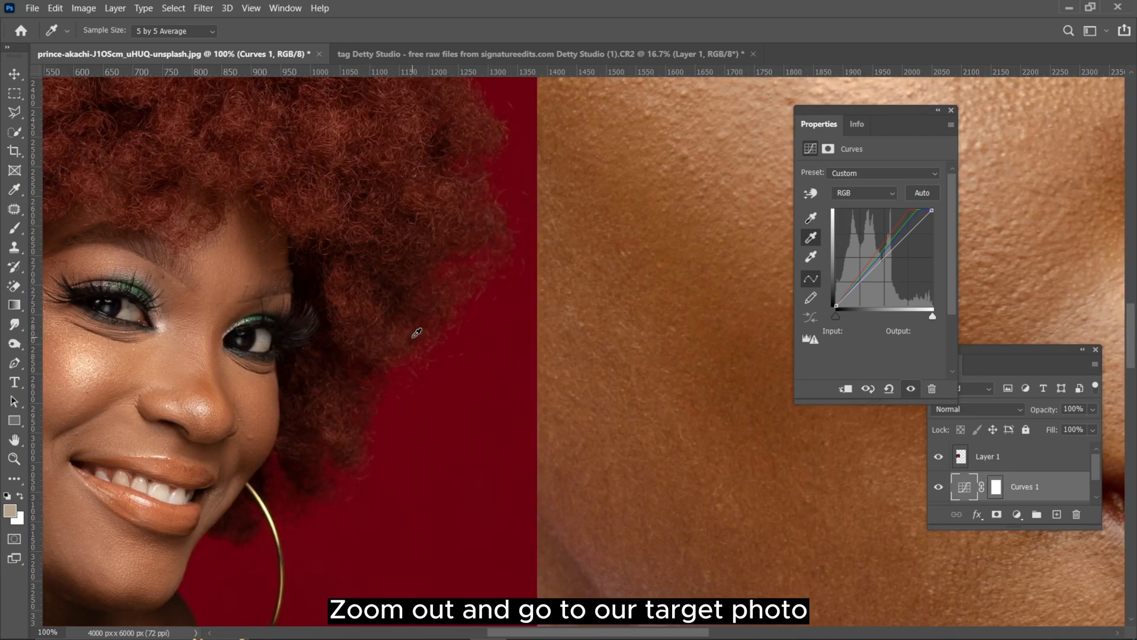
Step: Apply the midtone target by sampling evenly lit skin on the large portrait's forehead, and inspect the skin around the eyes and nose
{"action": "key", "text": "ctrl+minus"}
{"action": "key", "text": "ctrl+minus"}
{"action": "left_click_drag", "start_coordinate": [563, 314], "coordinate": [295, 433]}
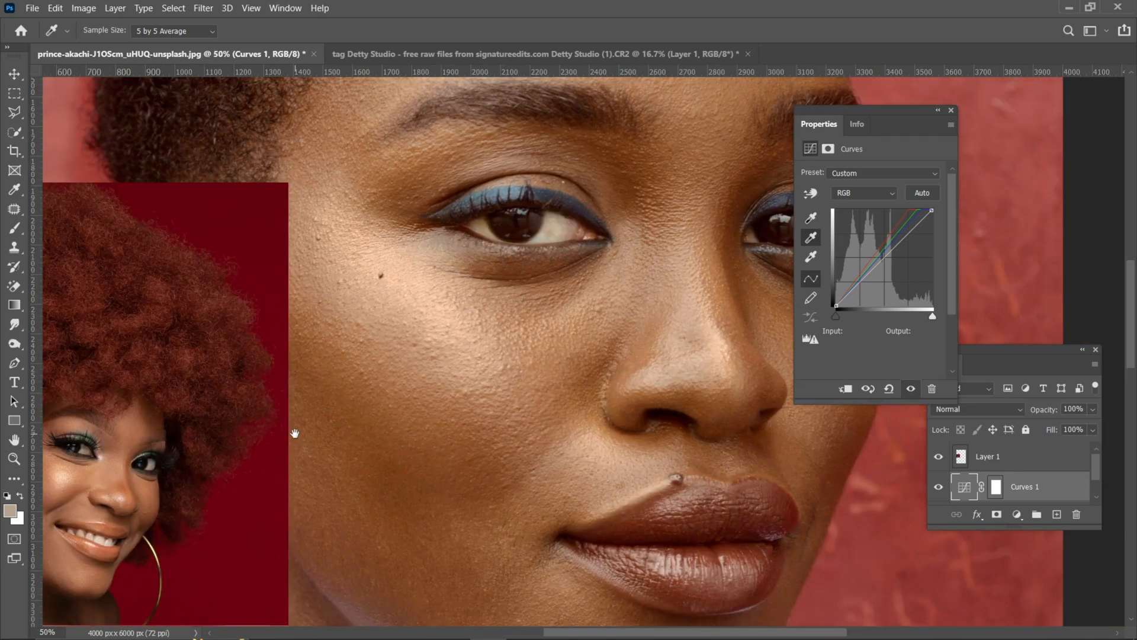
{"action": "key", "text": "ctrl+minus"}
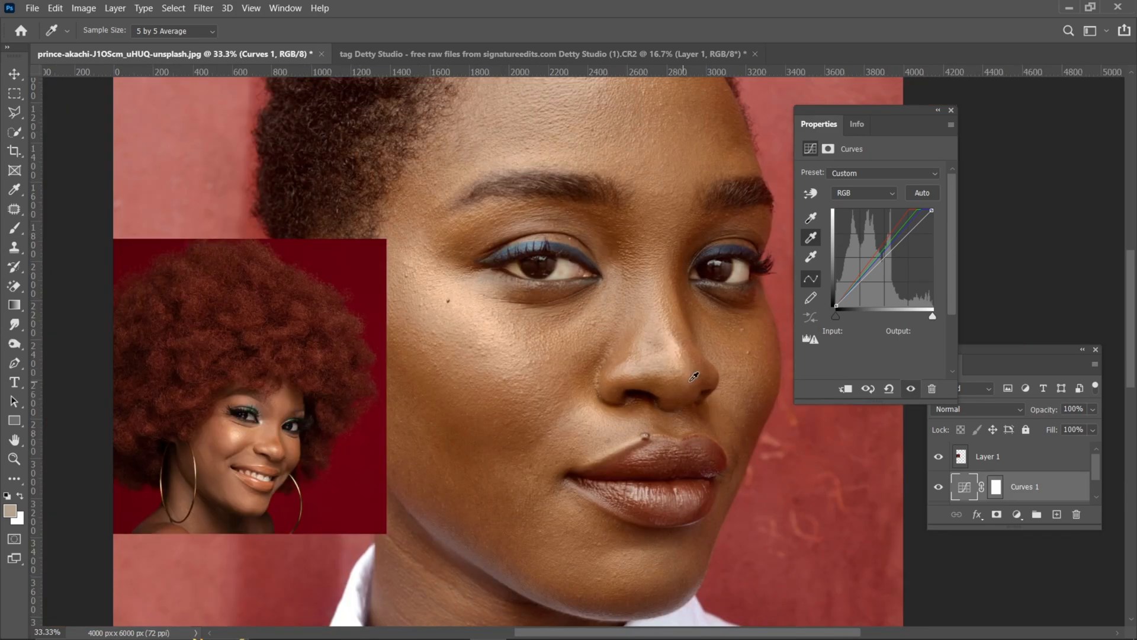
{"action": "left_click_drag", "start_coordinate": [587, 187], "coordinate": [520, 254]}
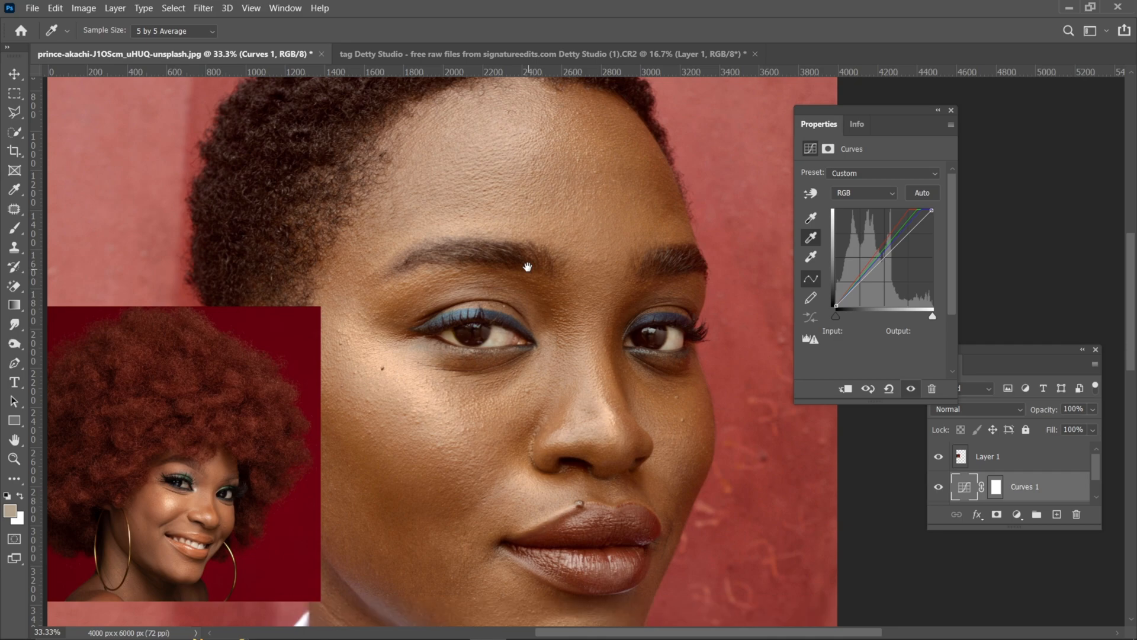
{"action": "left_click", "coordinate": [610, 157]}
{"action": "key", "text": "ctrl+plus"}
{"action": "key", "text": "ctrl+plus"}
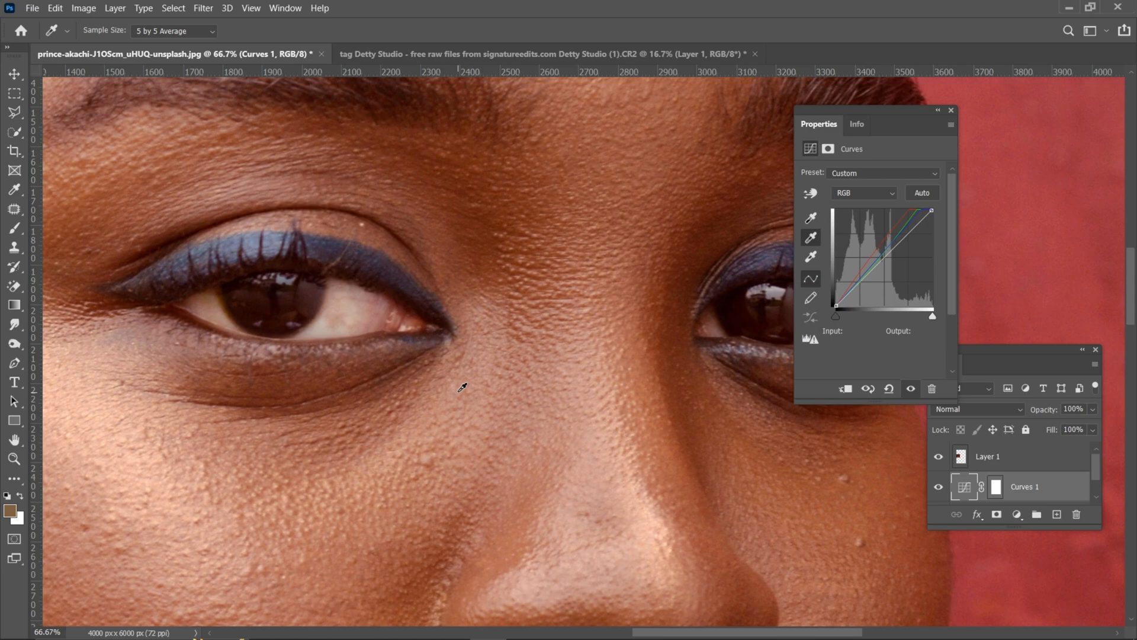
{"action": "key", "text": "ctrl+minus"}
{"action": "key", "text": "ctrl+minus"}
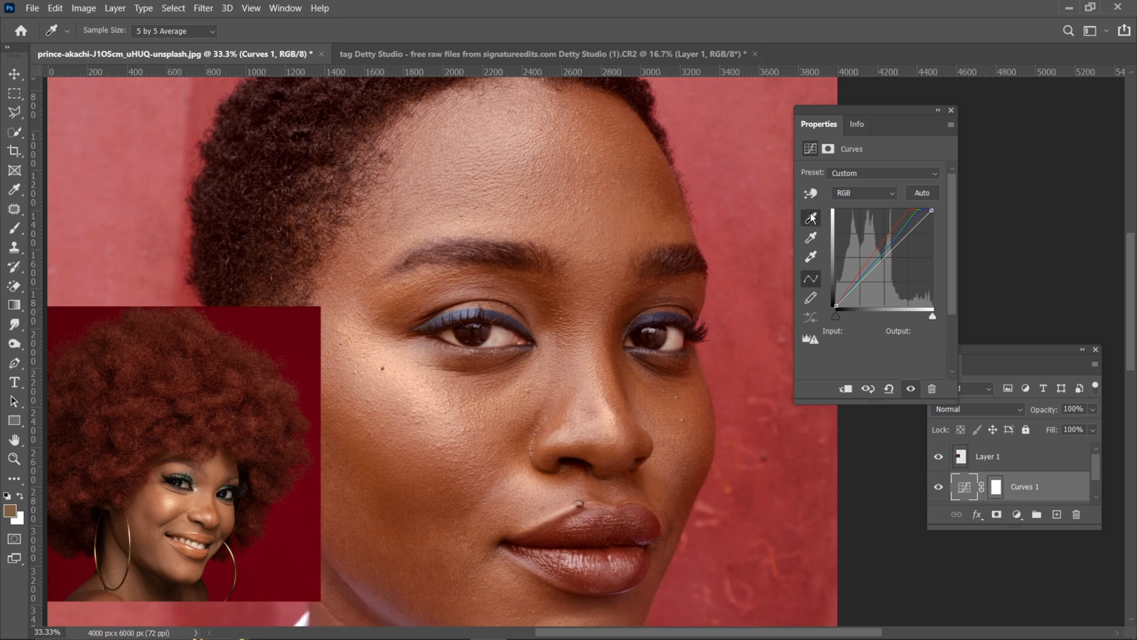
Step: Set the Curves target shadow color by sampling the darker skin on the reference face's cheek, beside the mouth and nose
{"action": "double_click", "coordinate": [811, 218]}
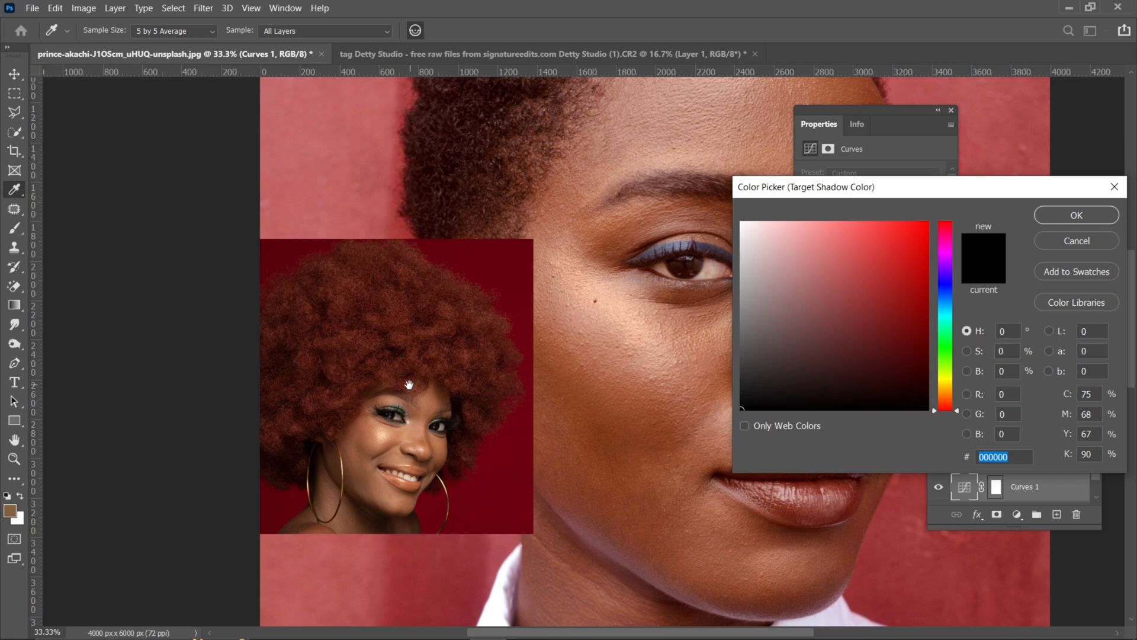
{"action": "scroll", "coordinate": [409, 385], "scroll_direction": "up", "scroll_amount": 3}
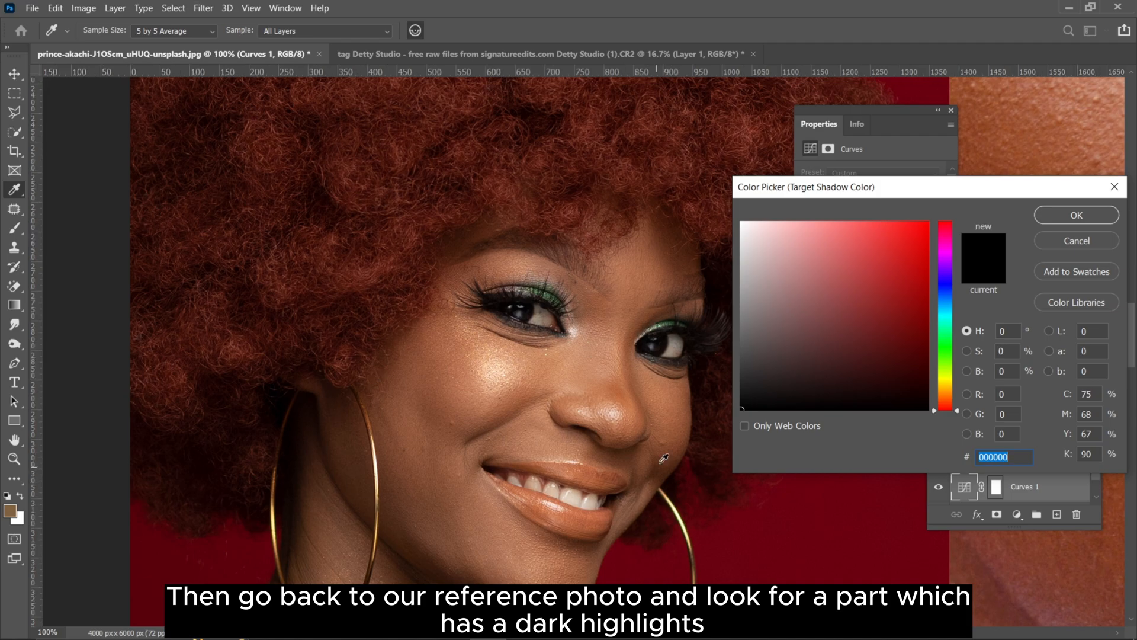
{"action": "left_click", "coordinate": [676, 431]}
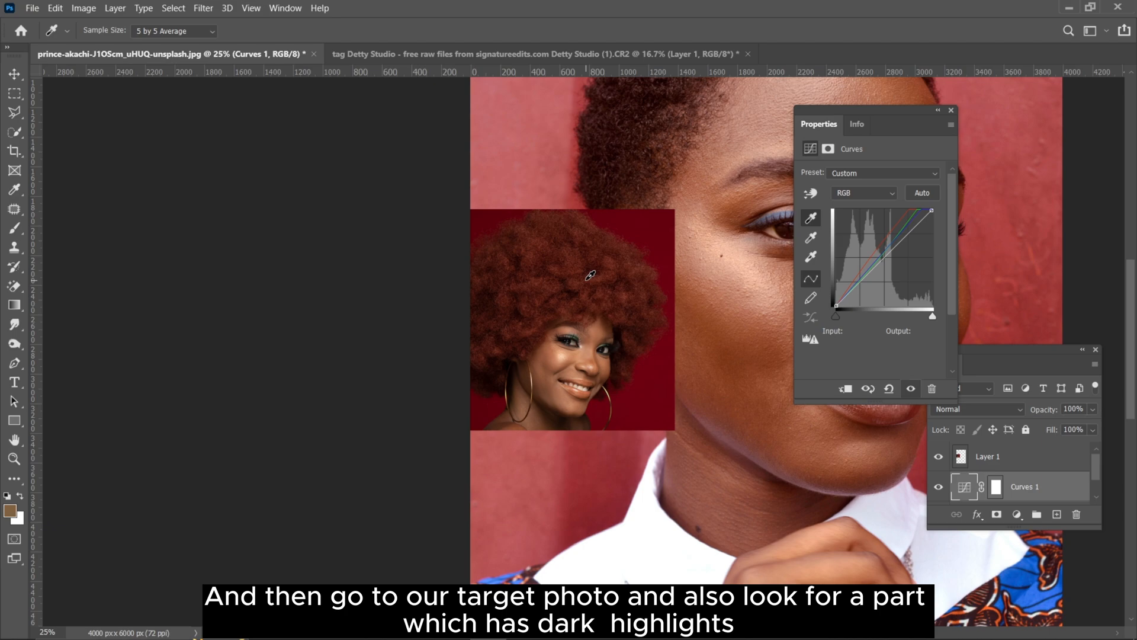
Step: Apply the shadow target by sampling a dark skin area of the large portrait, and compare its skin tone with the reference face
{"action": "left_click_drag", "start_coordinate": [661, 338], "coordinate": [419, 361]}
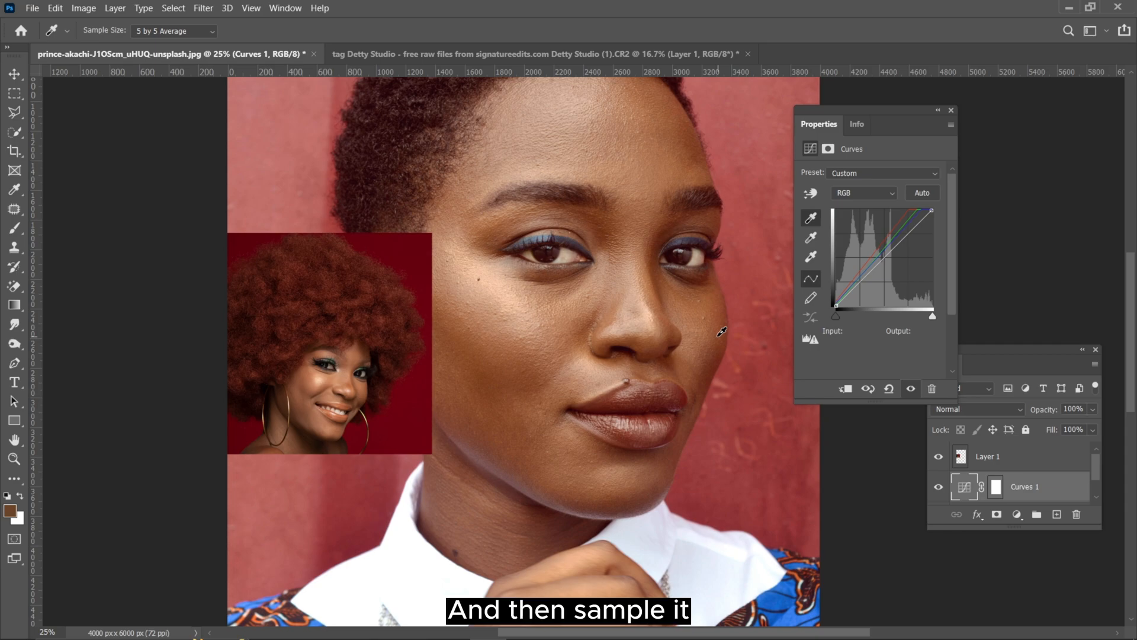
{"action": "scroll", "coordinate": [411, 368], "scroll_direction": "up", "scroll_amount": 4}
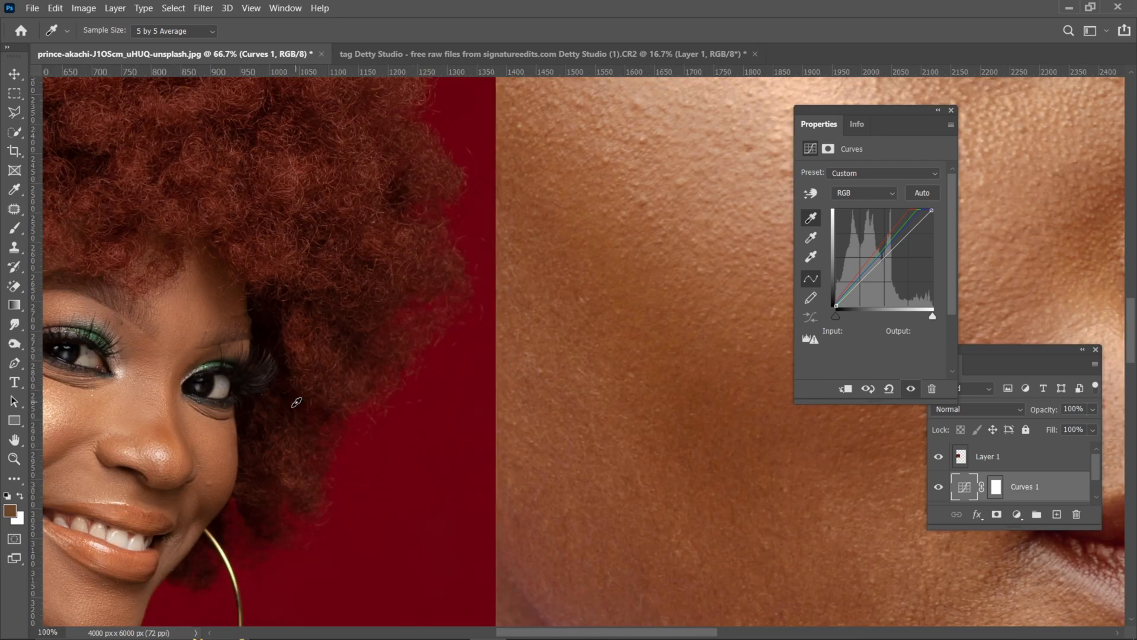
{"action": "scroll", "coordinate": [296, 403], "scroll_direction": "up", "scroll_amount": 1}
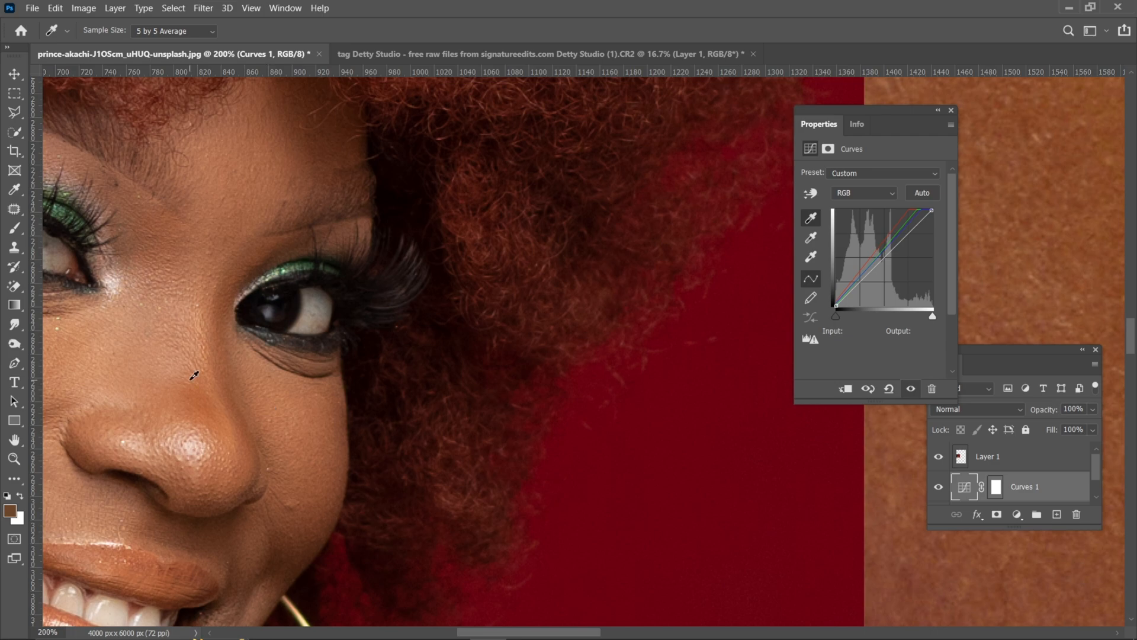
{"action": "scroll", "coordinate": [210, 413], "scroll_direction": "down", "scroll_amount": 2}
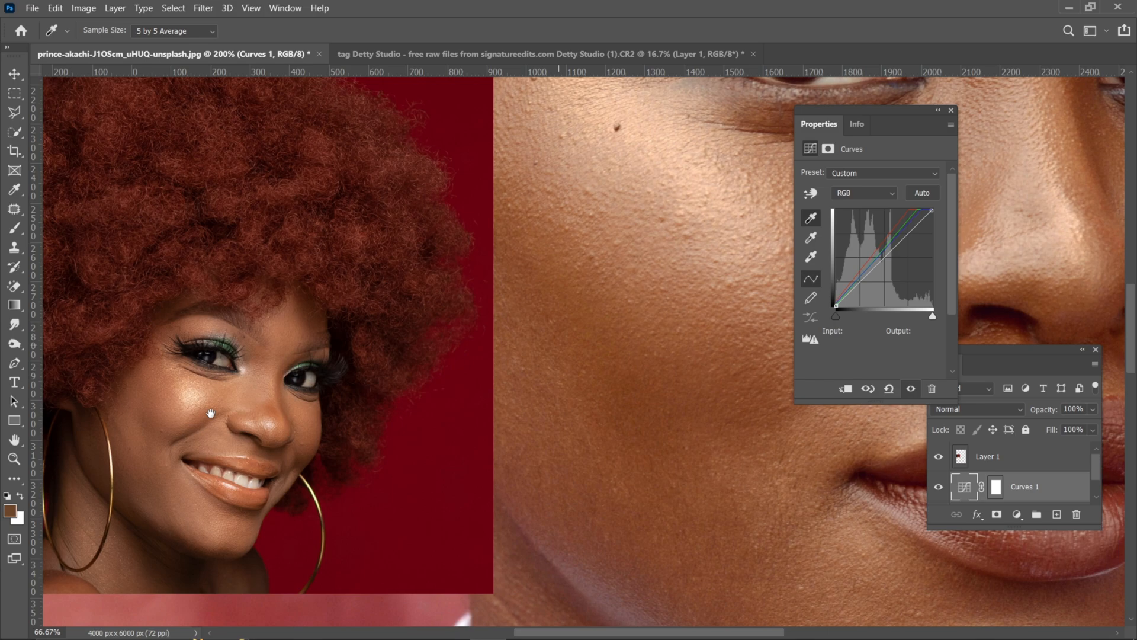
Step: Compare the reference face with the adjusted portrait, invert the Curves 1 layer mask to black, and hide Layer 1 with the reference photo
{"action": "left_click_drag", "start_coordinate": [211, 413], "coordinate": [97, 445]}
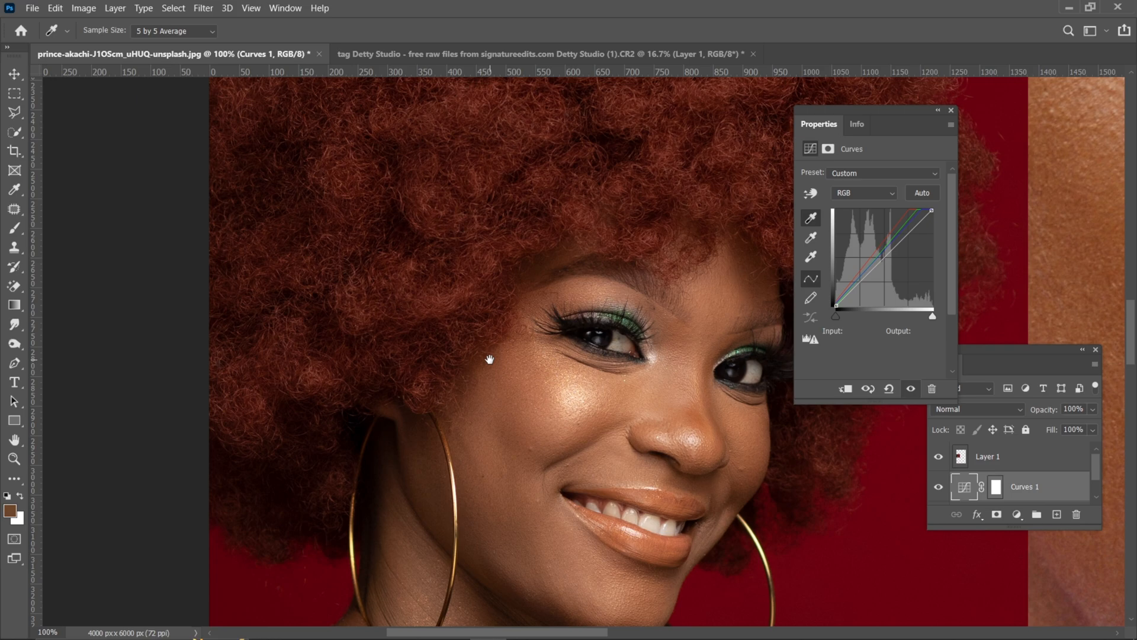
{"action": "left_click_drag", "start_coordinate": [489, 359], "coordinate": [388, 379]}
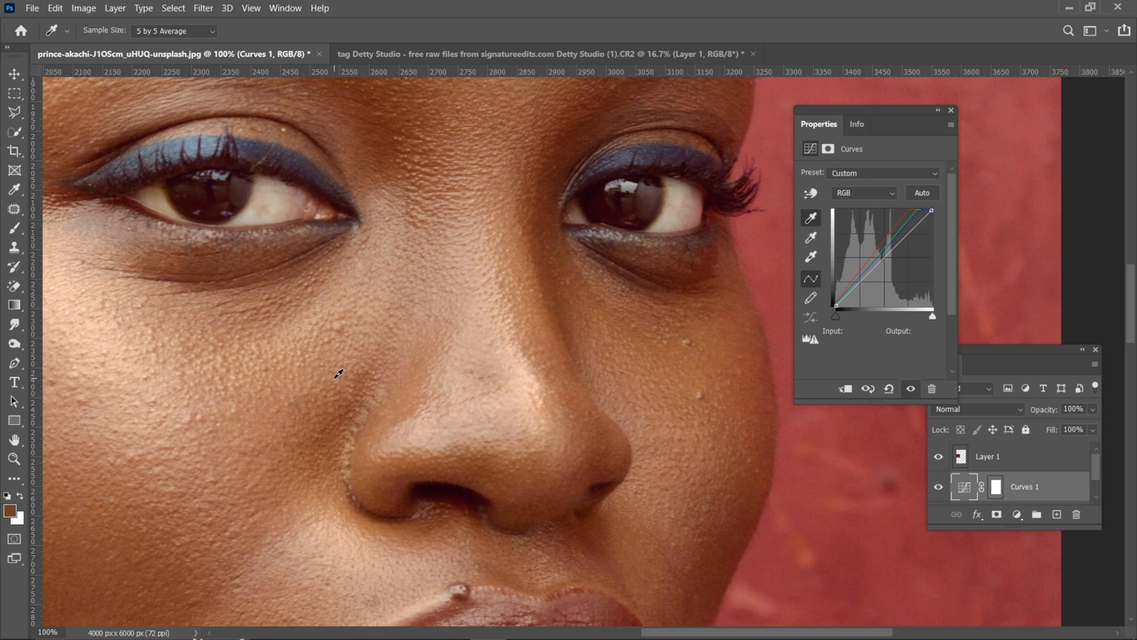
{"action": "key", "text": "ctrl+0"}
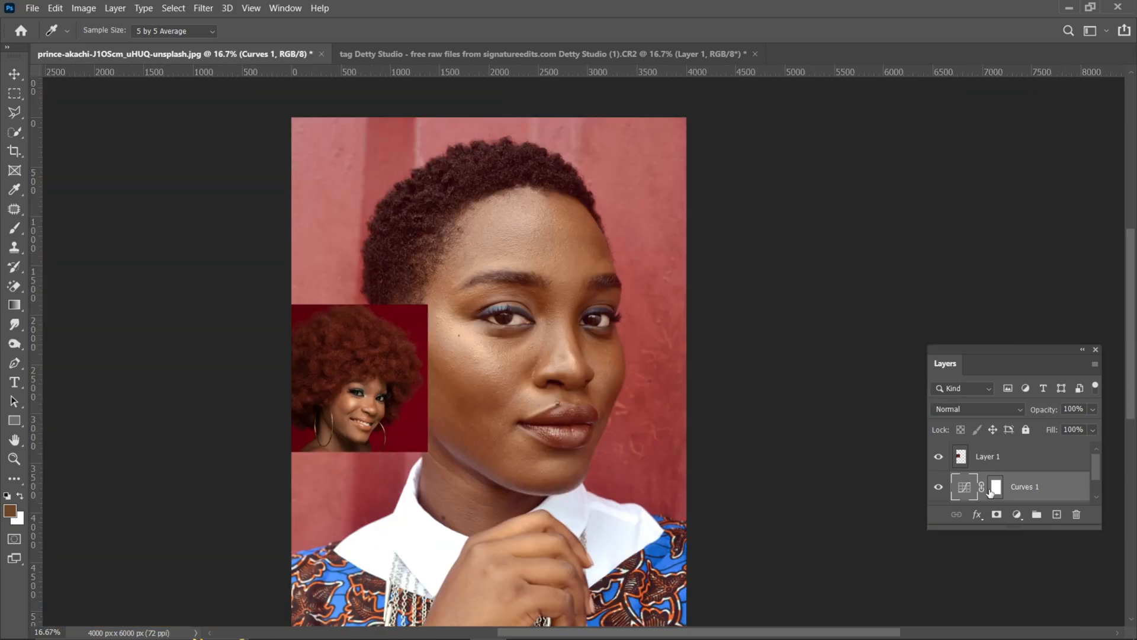
{"action": "left_click", "coordinate": [994, 487]}
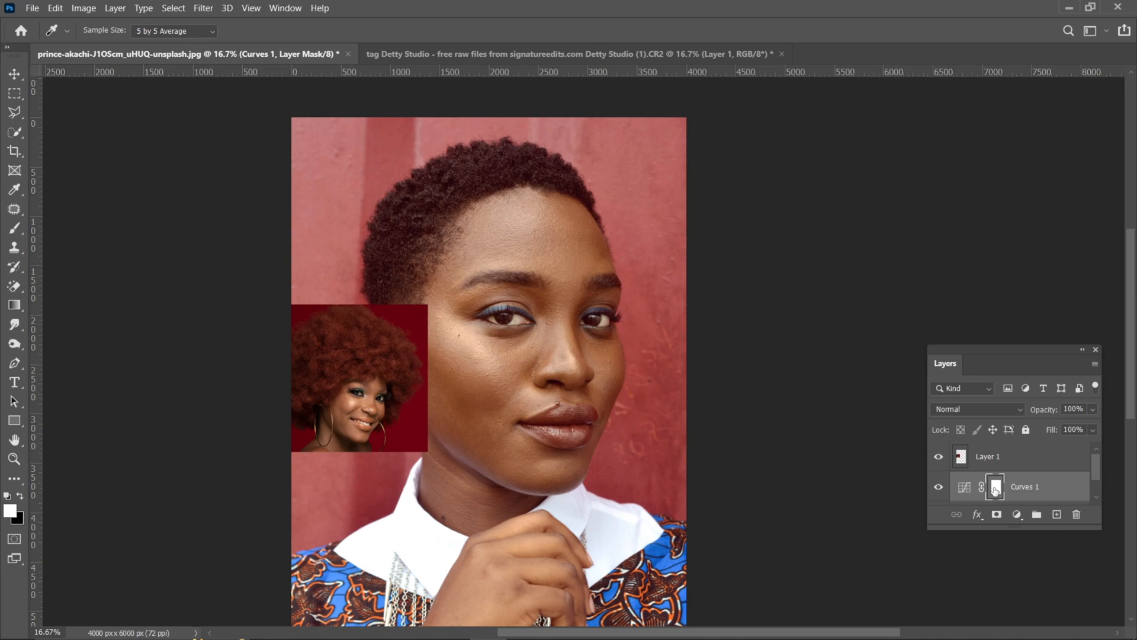
{"action": "key", "text": "ctrl+i"}
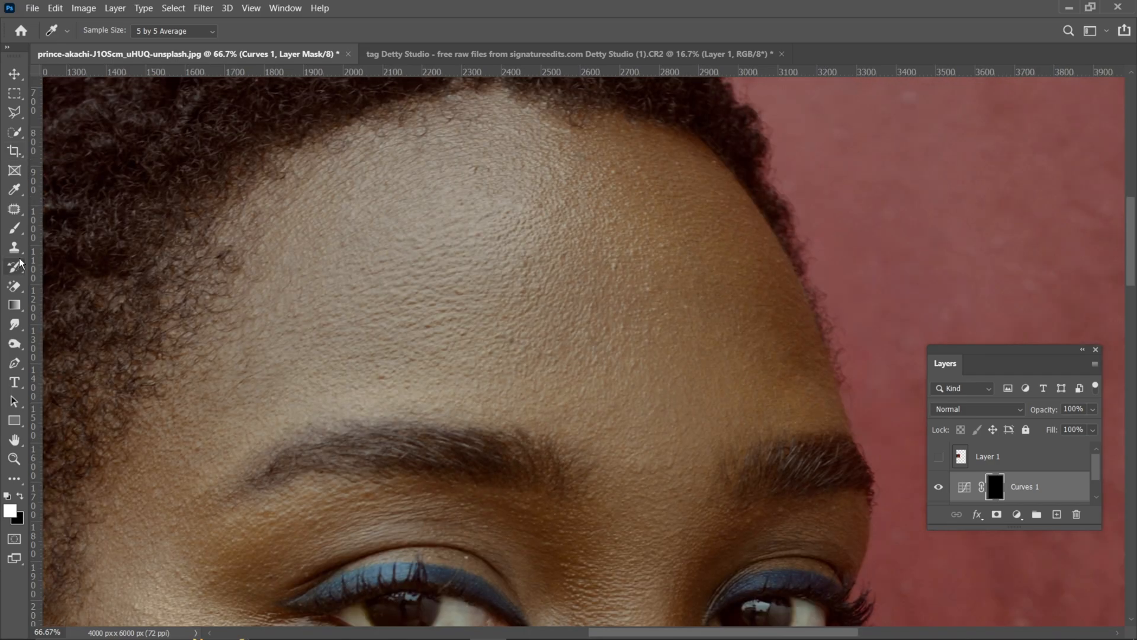
Step: Set up the Brush tool with the Soft Round preset, a size of 3228 px and 0% hardness
{"action": "left_click", "coordinate": [16, 228]}
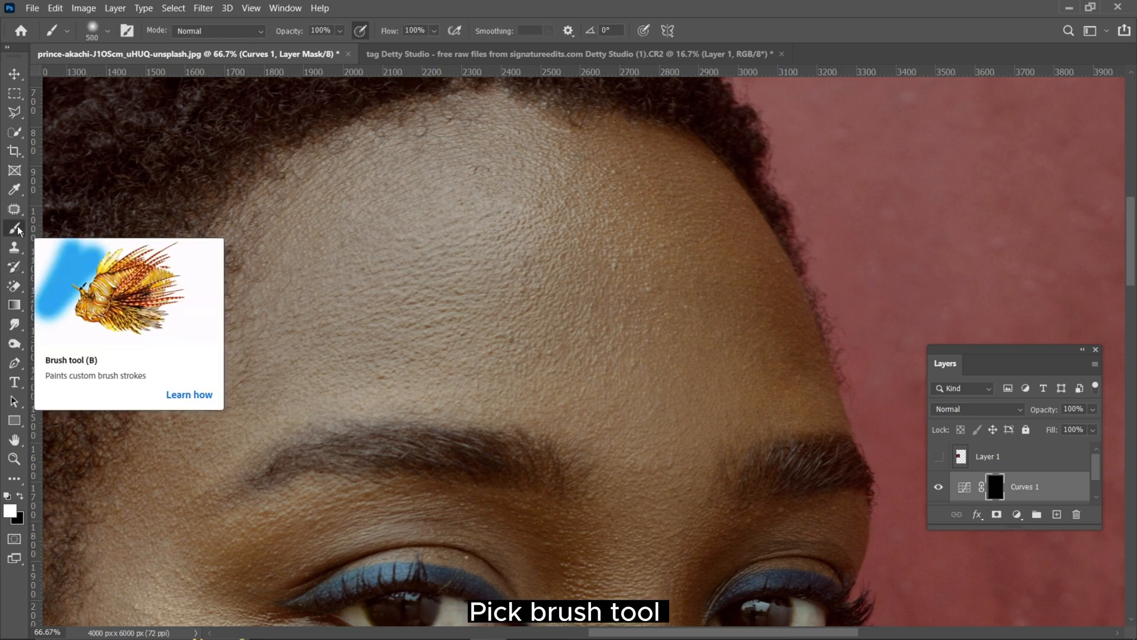
{"action": "left_click", "coordinate": [108, 32]}
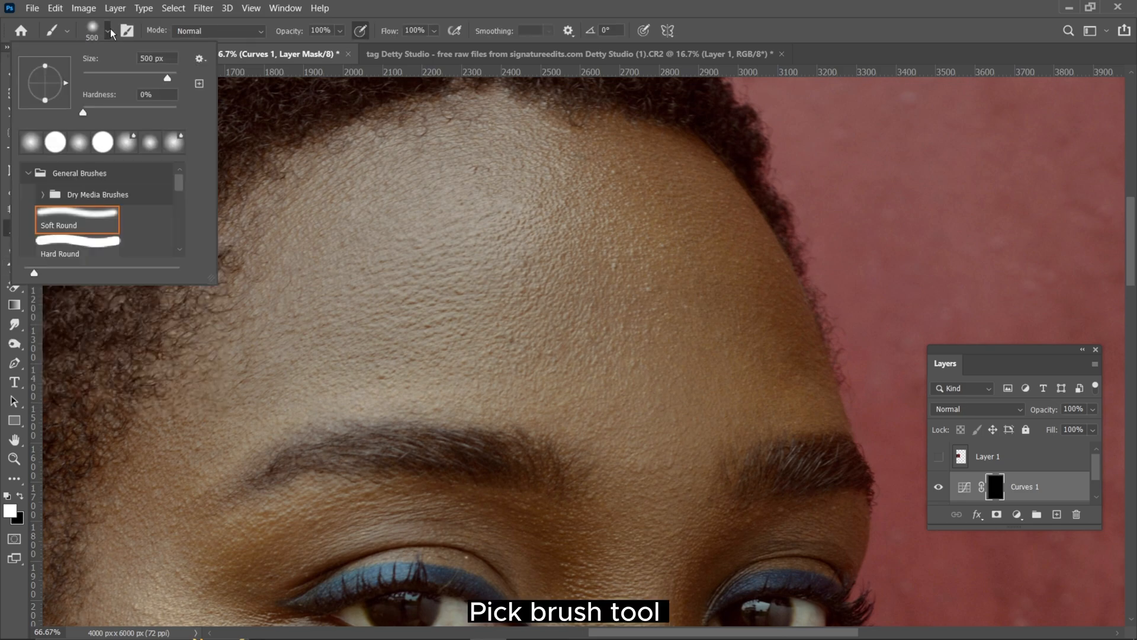
{"action": "left_click_drag", "start_coordinate": [166, 78], "coordinate": [173, 79]}
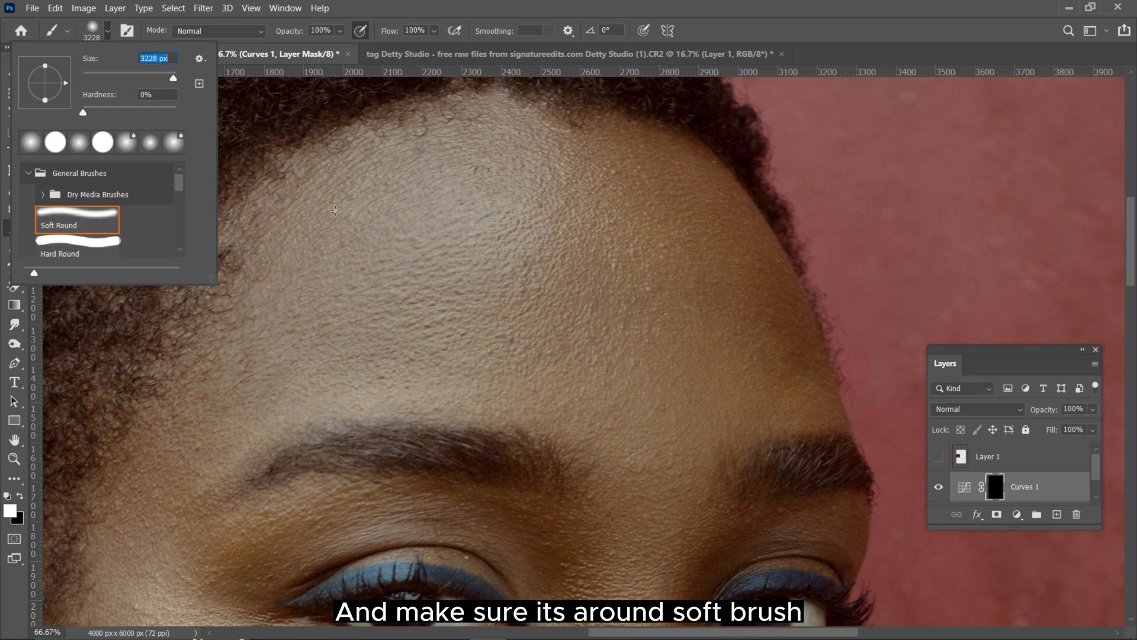
{"action": "mouse_move", "coordinate": [83, 112]}
{"action": "left_mouse_down"}
{"action": "mouse_move", "coordinate": [214, 113]}
{"action": "mouse_move", "coordinate": [66, 104]}
{"action": "left_mouse_up"}
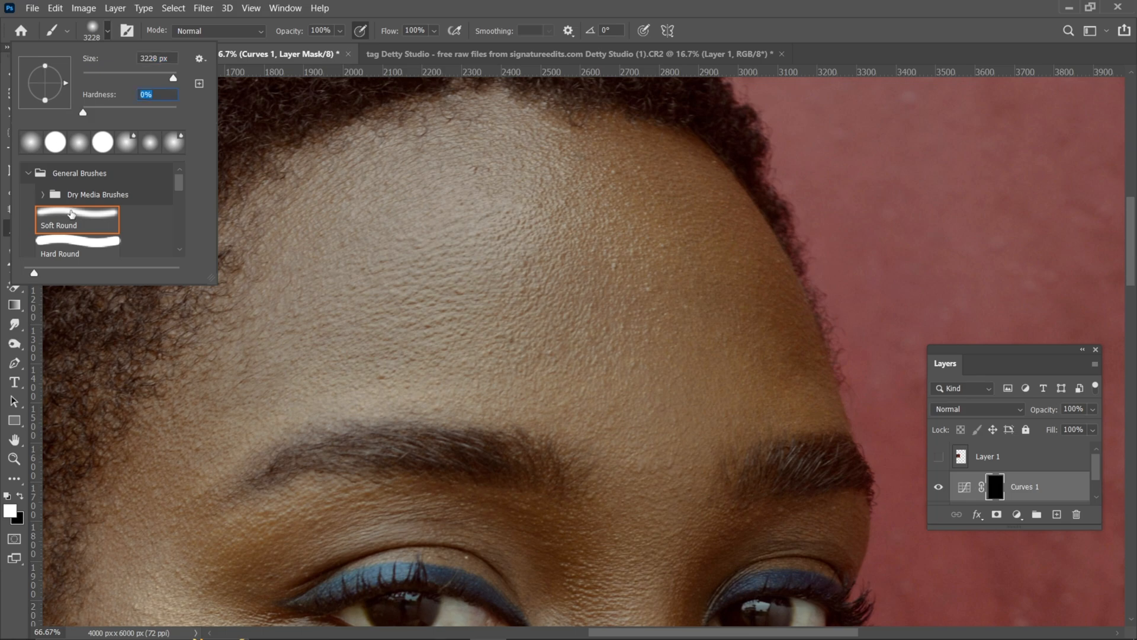
{"action": "left_click", "coordinate": [303, 179]}
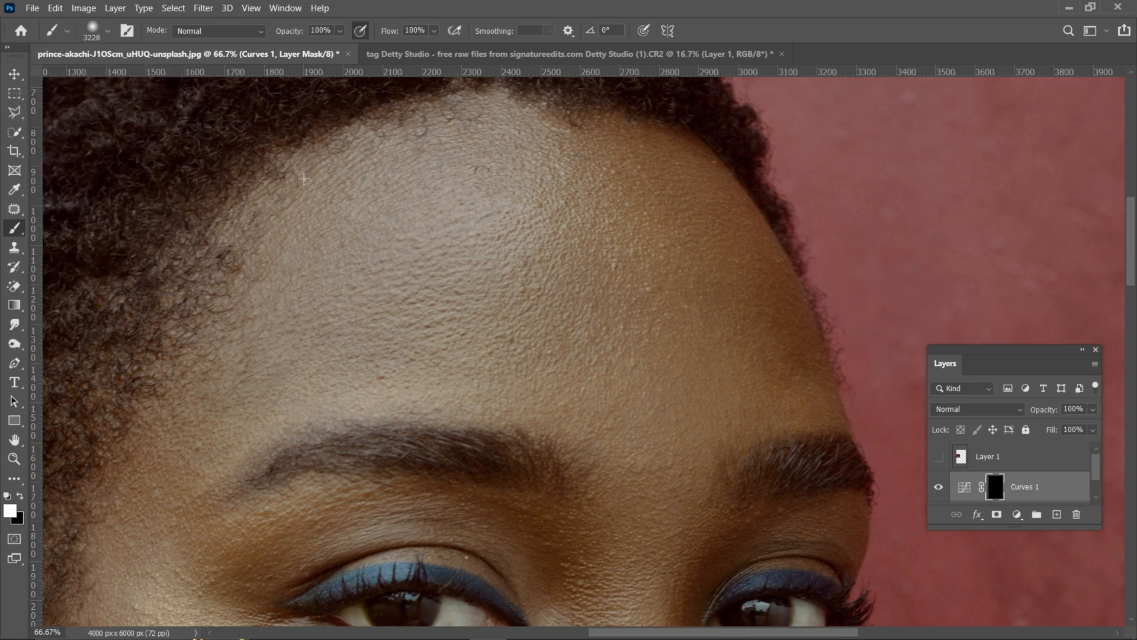
Step: Try painting the forehead on the Curves 1 mask, first at 3228 px and again at 86 px, and undo the strokes
{"action": "left_click_drag", "start_coordinate": [304, 179], "coordinate": [350, 211]}
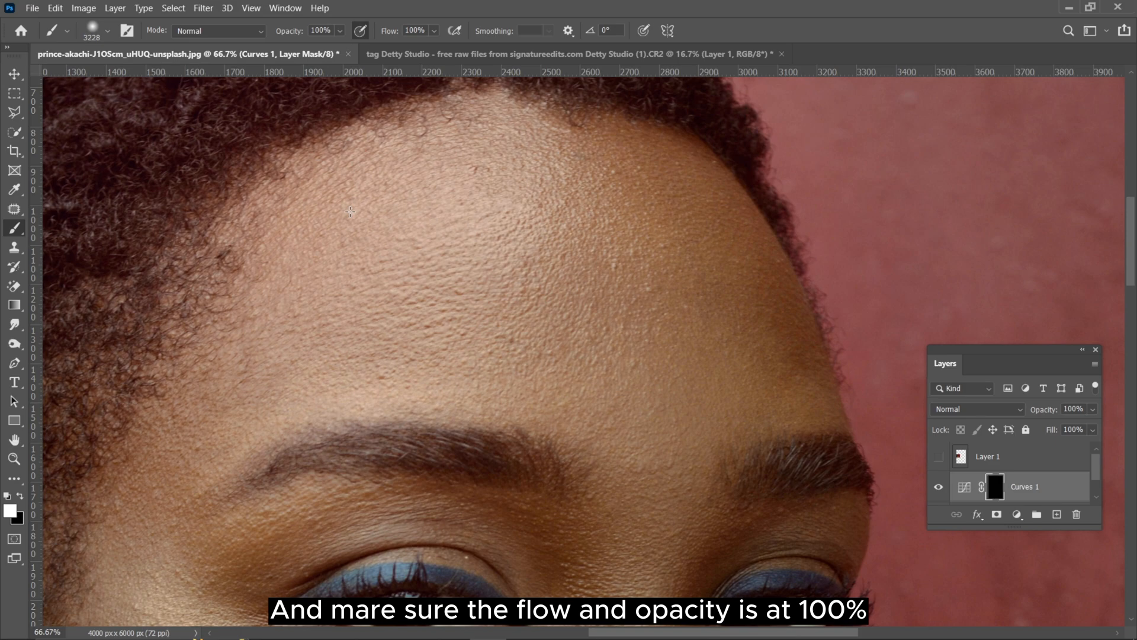
{"action": "right_click", "coordinate": [350, 210]}
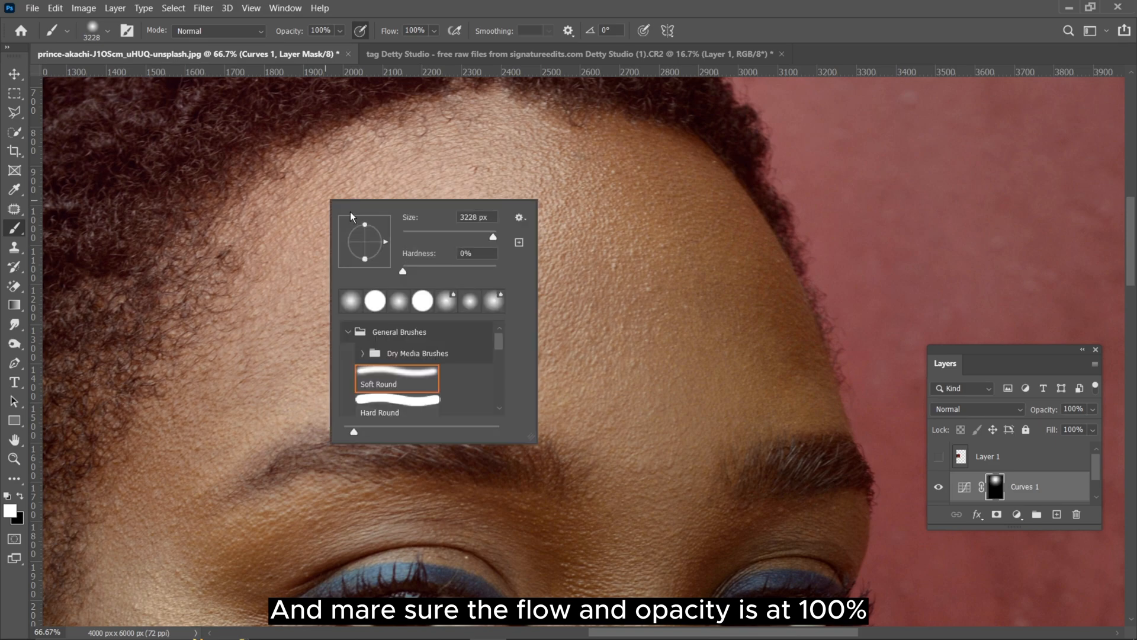
{"action": "left_click", "coordinate": [444, 235]}
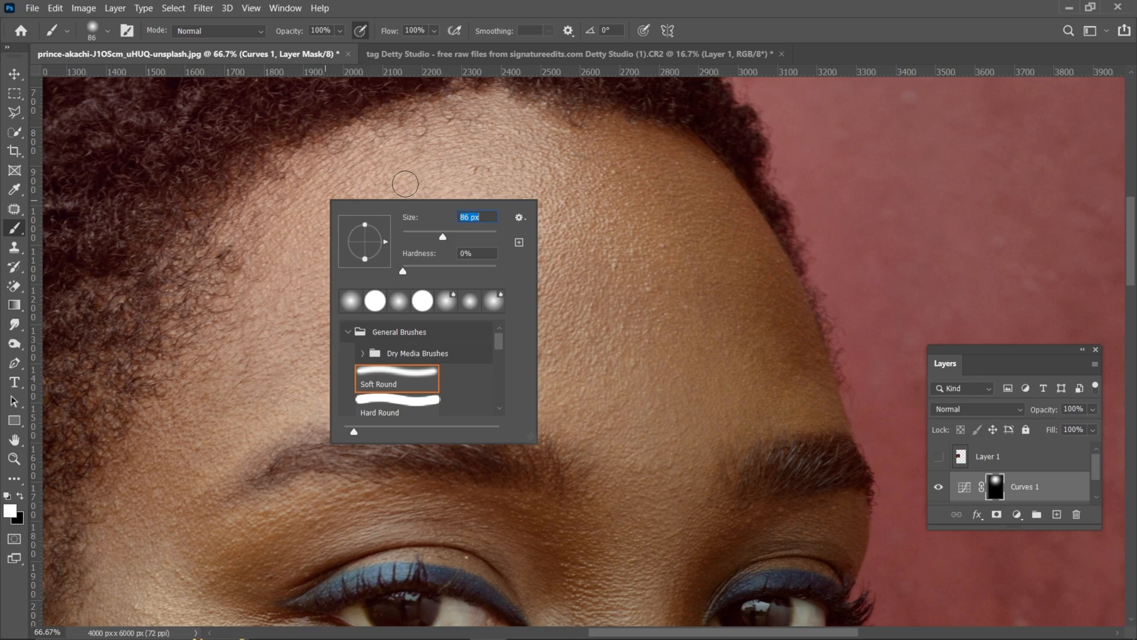
{"action": "left_click", "coordinate": [401, 158]}
{"action": "key", "text": "ctrl+z"}
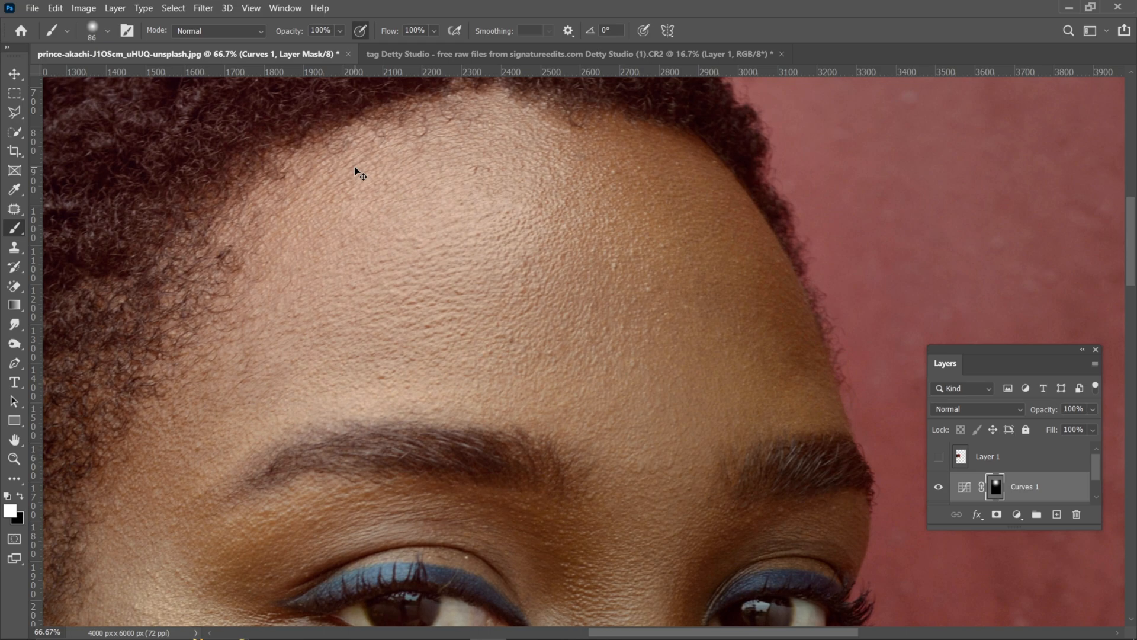
{"action": "key", "text": "ctrl+z"}
{"action": "key", "text": "ctrl+z"}
Step: Paint white over the middle of the forehead on the Curves 1 mask with a 500 px soft brush
{"action": "key", "text": "ctrl+minus"}
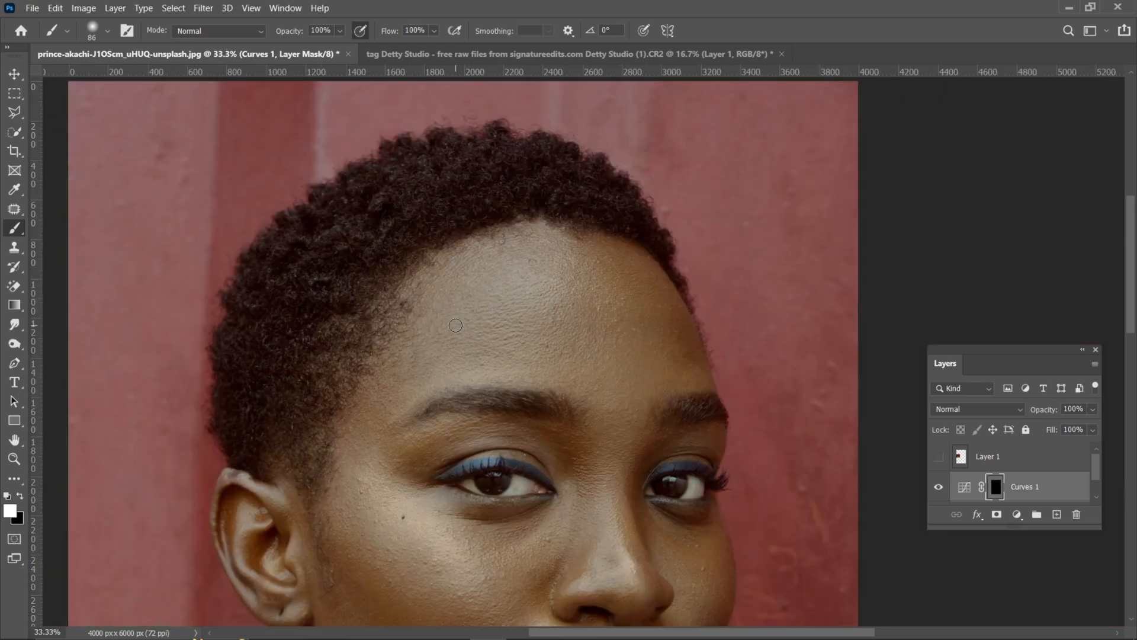
{"action": "key", "text": "ctrl+plus"}
{"action": "key", "text": "ctrl+minus"}
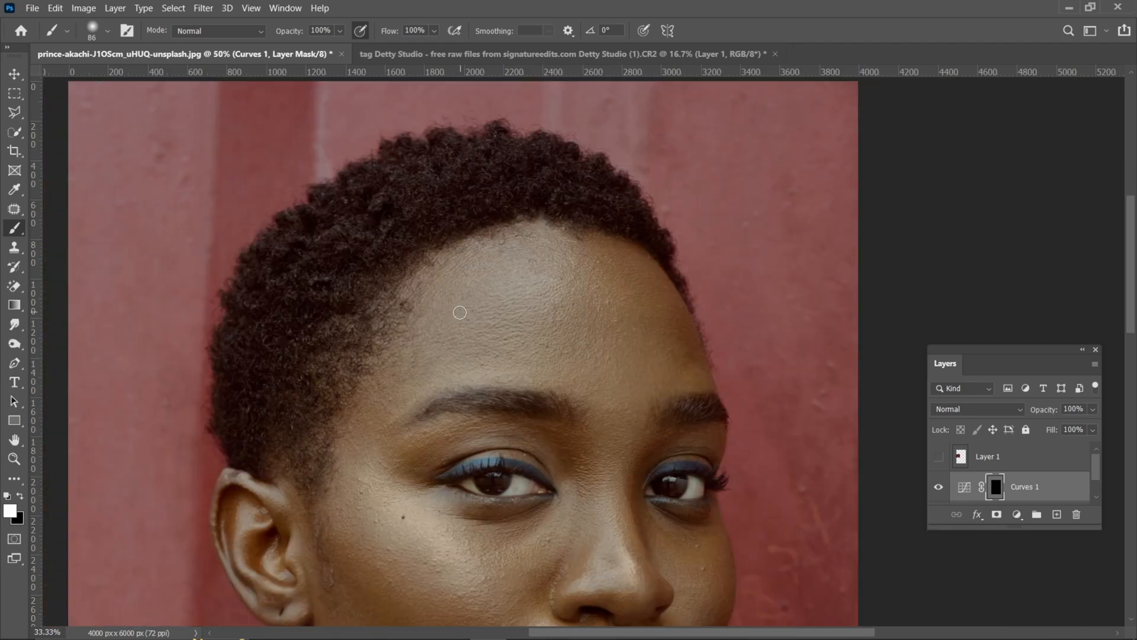
{"action": "key", "text": "bracketleft"}
{"action": "key", "text": "bracketleft"}
{"action": "key", "text": "bracketleft"}
{"action": "key", "text": "bracketleft"}
{"action": "key", "text": "bracketleft"}
{"action": "key", "text": "bracketleft"}
{"action": "key", "text": "bracketleft"}
{"action": "key", "text": "bracketright"}
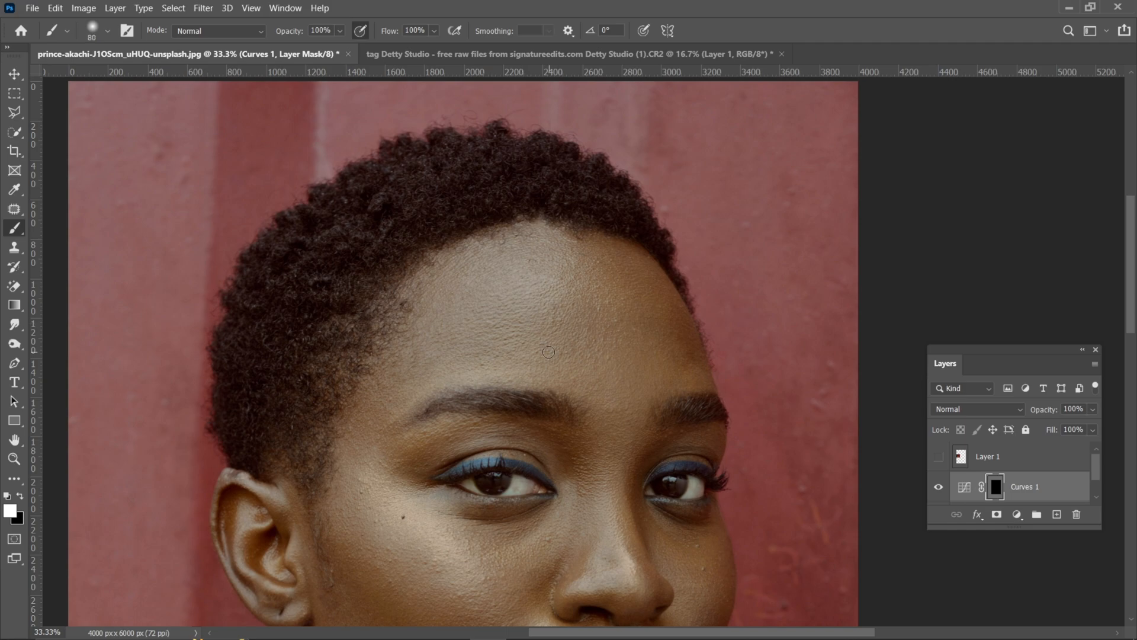
{"action": "key", "text": "bracketright"}
{"action": "key", "text": "ctrl+minus"}
{"action": "key", "text": "ctrl+plus"}
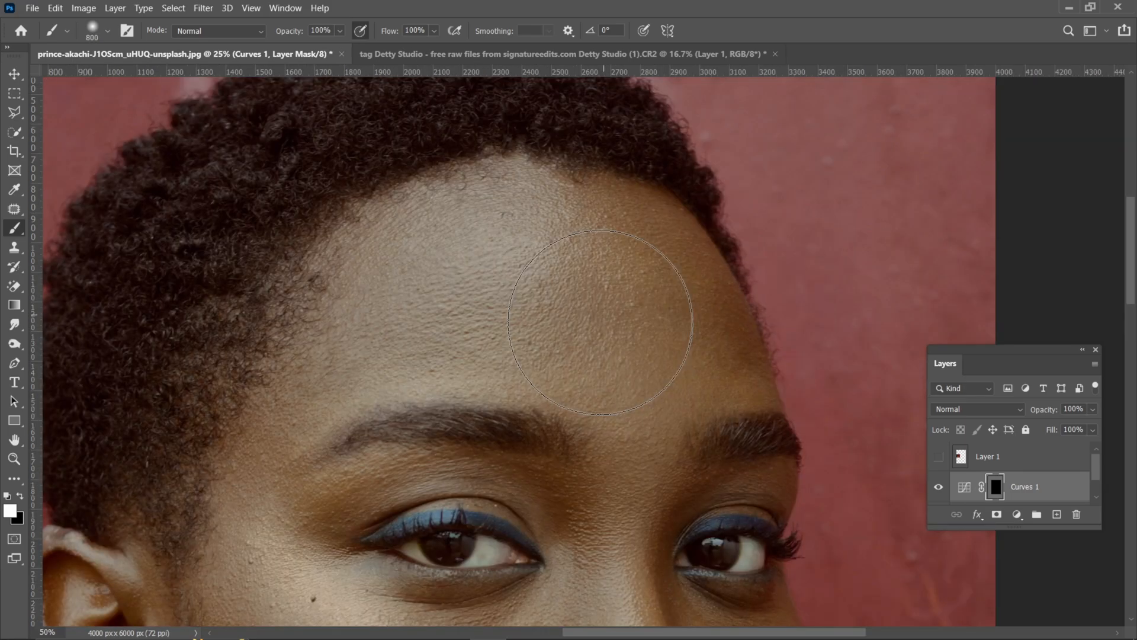
{"action": "key", "text": "bracketleft"}
{"action": "key", "text": "bracketleft"}
{"action": "key", "text": "bracketleft"}
{"action": "mouse_move", "coordinate": [634, 322]}
{"action": "left_mouse_down"}
{"action": "mouse_move", "coordinate": [483, 324]}
{"action": "mouse_move", "coordinate": [522, 228]}
{"action": "left_mouse_up"}
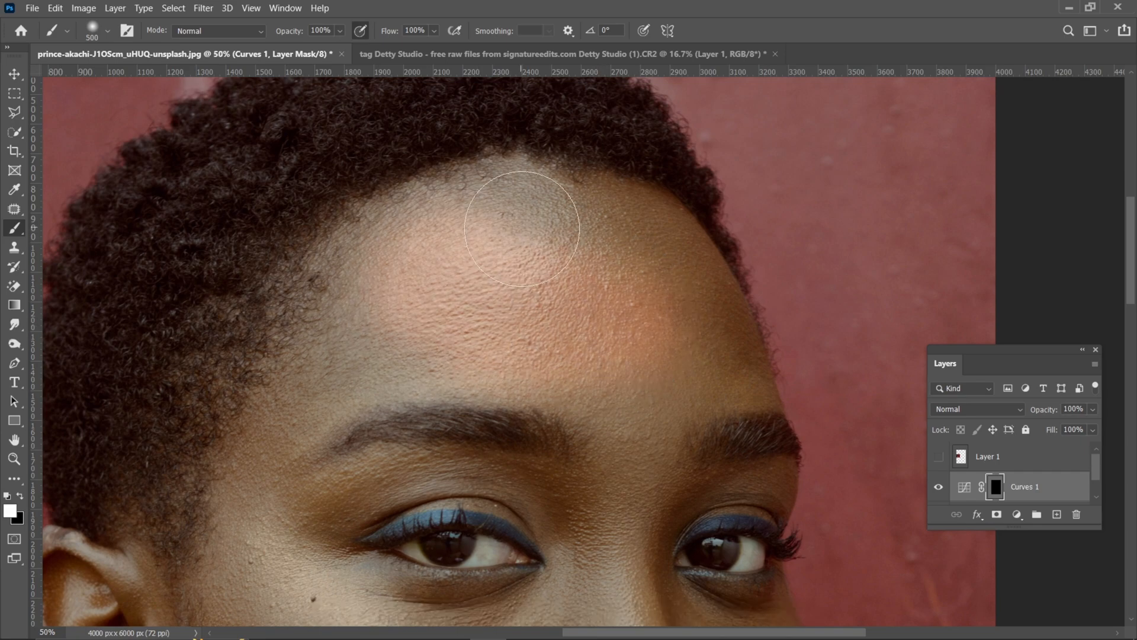
Step: Extend the painted mask to the forehead's edges and temple along the hairline with a 300 px brush
{"action": "key", "text": "bracketleft"}
{"action": "key", "text": "bracketleft"}
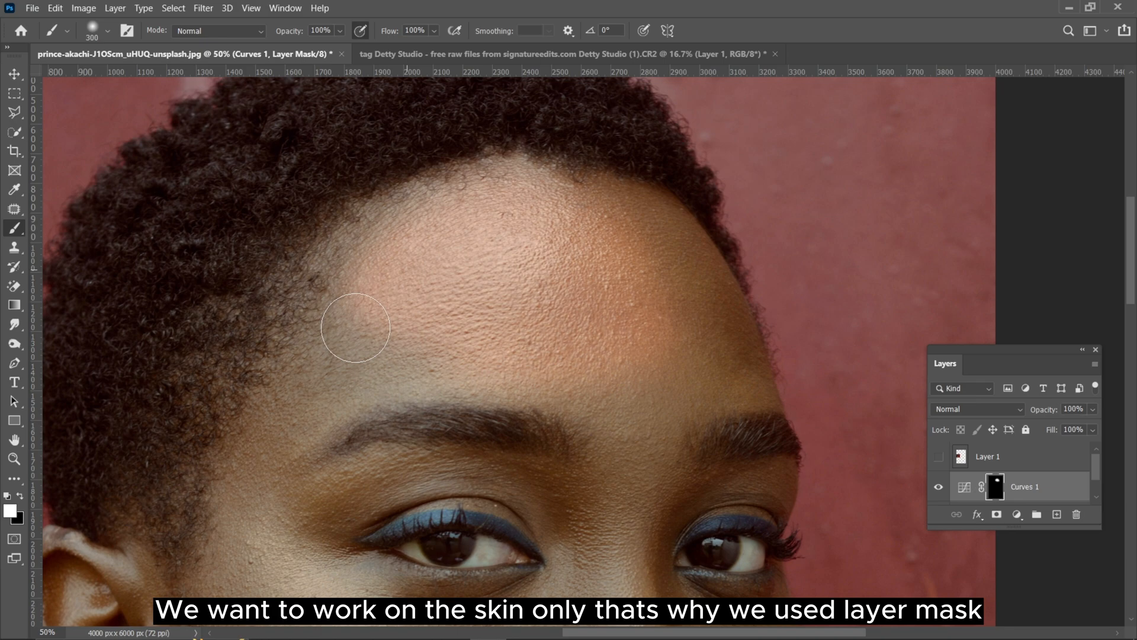
{"action": "left_click_drag", "start_coordinate": [356, 327], "coordinate": [313, 351]}
{"action": "mouse_move", "coordinate": [651, 243]}
{"action": "left_mouse_down"}
{"action": "mouse_move", "coordinate": [734, 378]}
{"action": "mouse_move", "coordinate": [731, 334]}
{"action": "mouse_move", "coordinate": [650, 238]}
{"action": "mouse_move", "coordinate": [693, 376]}
{"action": "mouse_move", "coordinate": [609, 355]}
{"action": "mouse_move", "coordinate": [440, 370]}
{"action": "mouse_move", "coordinate": [254, 477]}
{"action": "mouse_move", "coordinate": [279, 520]}
{"action": "mouse_move", "coordinate": [388, 475]}
{"action": "mouse_move", "coordinate": [474, 480]}
{"action": "mouse_move", "coordinate": [551, 503]}
{"action": "left_mouse_up"}
Step: Paint the mask over the upper nose bridge with a 250 px brush and over the far eye's lid with a smaller brush
{"action": "key", "text": "bracketleft"}
{"action": "key", "text": "bracketleft"}
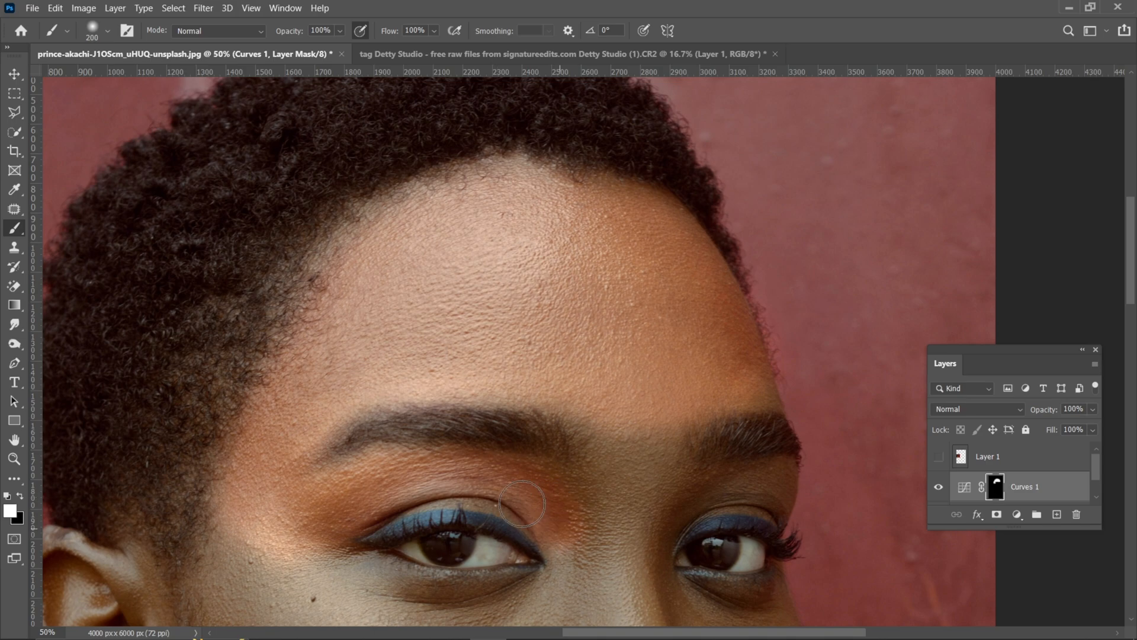
{"action": "key", "text": "bracketright"}
{"action": "mouse_move", "coordinate": [600, 524]}
{"action": "left_mouse_down"}
{"action": "mouse_move", "coordinate": [586, 552]}
{"action": "mouse_move", "coordinate": [596, 520]}
{"action": "left_mouse_up"}
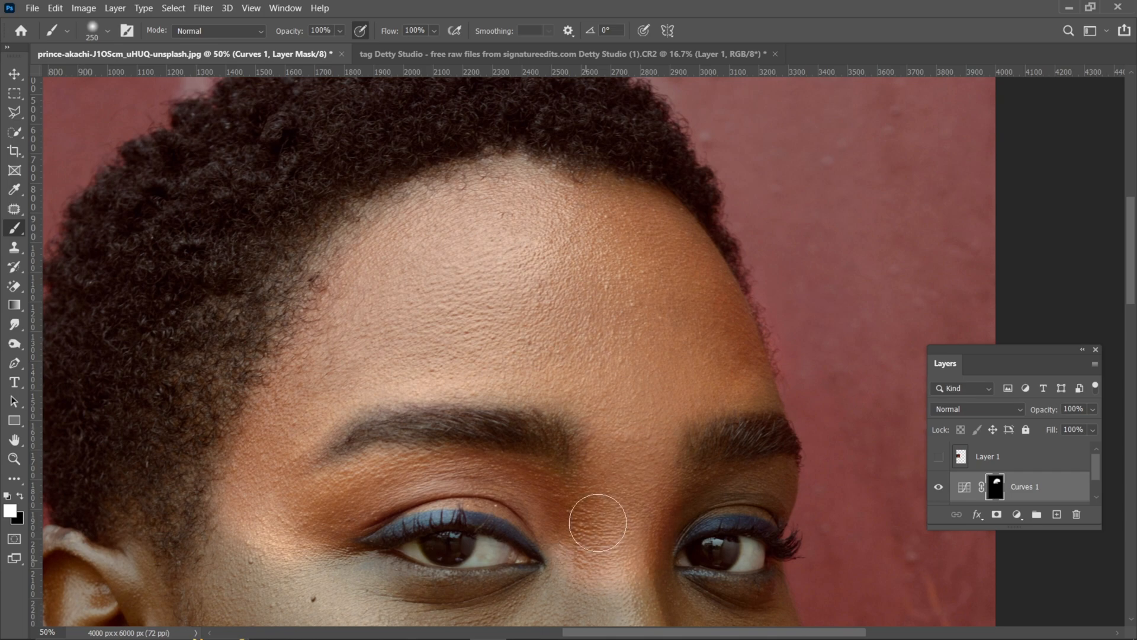
{"action": "key", "text": "bracketleft"}
{"action": "key", "text": "bracketleft"}
{"action": "mouse_move", "coordinate": [677, 497]}
{"action": "left_mouse_down"}
{"action": "mouse_move", "coordinate": [720, 486]}
{"action": "mouse_move", "coordinate": [782, 496]}
{"action": "left_mouse_up"}
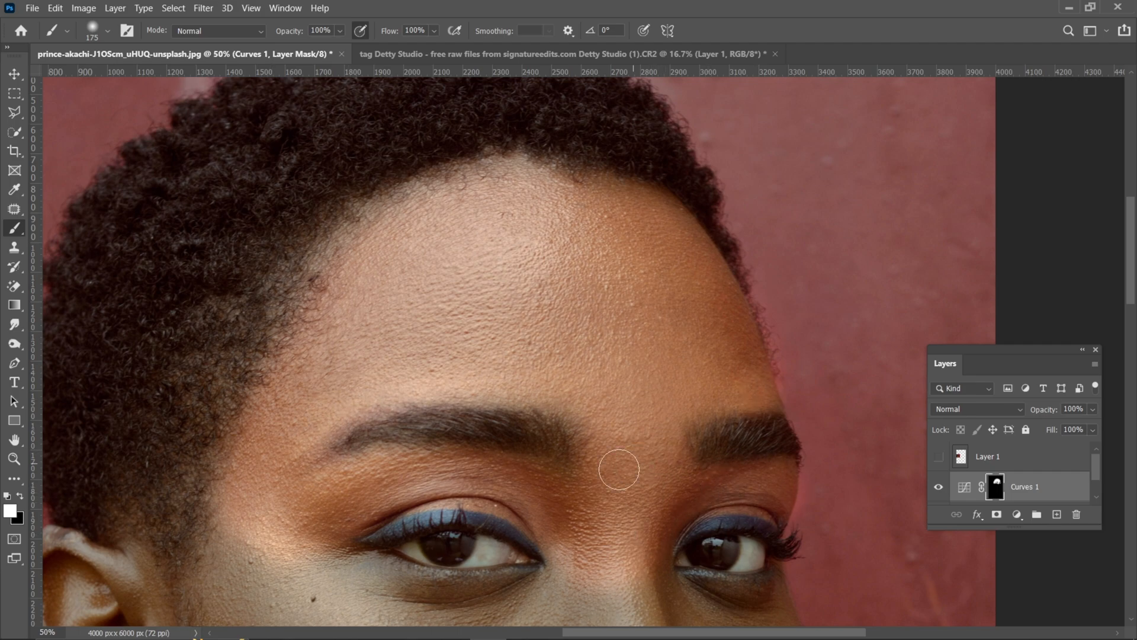
Step: Paint the mask over the near cheek, under-eye area and nose with a 400 px brush
{"action": "scroll", "coordinate": [619, 469], "scroll_direction": "down", "scroll_amount": 4}
{"action": "key", "text": "bracketright"}
{"action": "key", "text": "bracketright"}
{"action": "key", "text": "bracketright"}
{"action": "key", "text": "bracketright"}
{"action": "mouse_move", "coordinate": [273, 349]}
{"action": "left_mouse_down"}
{"action": "mouse_move", "coordinate": [287, 445]}
{"action": "mouse_move", "coordinate": [593, 391]}
{"action": "mouse_move", "coordinate": [464, 443]}
{"action": "mouse_move", "coordinate": [669, 468]}
{"action": "mouse_move", "coordinate": [714, 434]}
{"action": "left_mouse_up"}
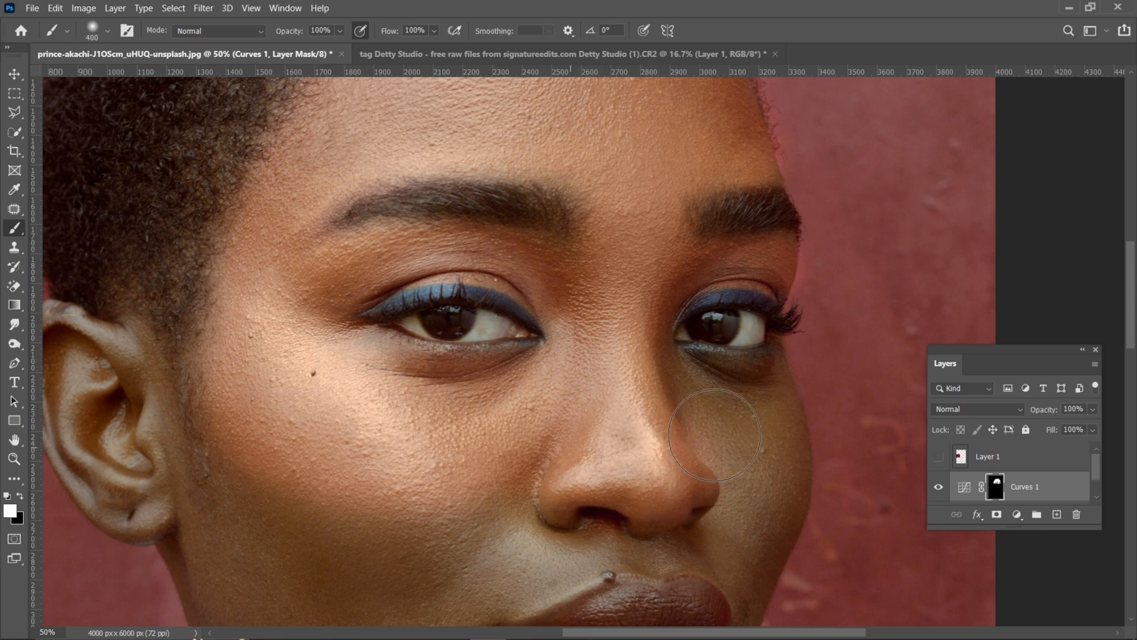
Step: Extend the mask over the lower near cheek toward the jaw, finishing with a 500 px brush
{"action": "key", "text": "bracketleft"}
{"action": "mouse_move", "coordinate": [458, 471]}
{"action": "left_mouse_down"}
{"action": "mouse_move", "coordinate": [500, 297]}
{"action": "mouse_move", "coordinate": [450, 356]}
{"action": "mouse_move", "coordinate": [565, 349]}
{"action": "mouse_move", "coordinate": [639, 367]}
{"action": "left_mouse_up"}
{"action": "key", "text": "ctrl+minus"}
{"action": "key", "text": "bracketright"}
{"action": "key", "text": "bracketright"}
{"action": "left_click_drag", "start_coordinate": [474, 459], "coordinate": [497, 478]}
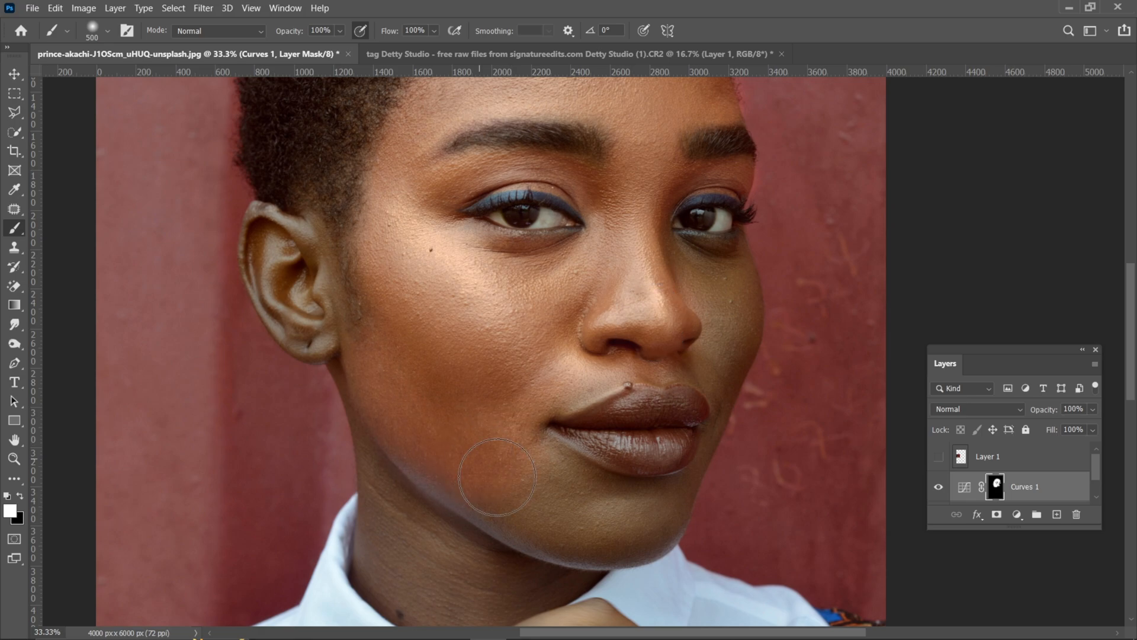
Step: Paint the mask over the ear and the skin beside it with a brush smaller than 250 px
{"action": "key", "text": "bracketleft"}
{"action": "key", "text": "bracketleft"}
{"action": "key", "text": "bracketleft"}
{"action": "key", "text": "ctrl+plus"}
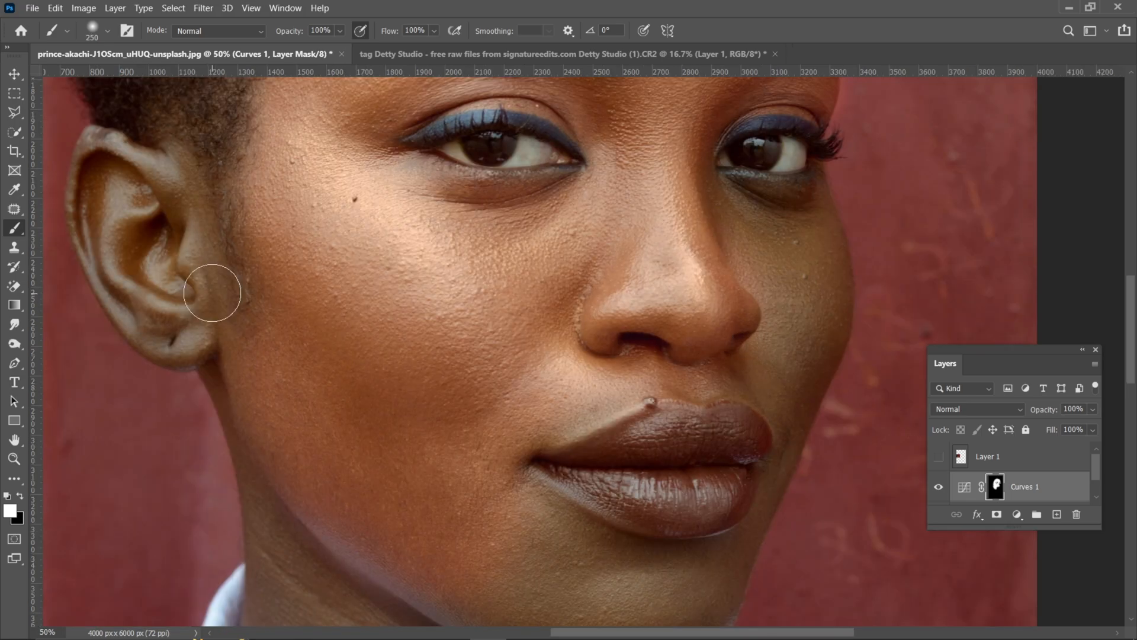
{"action": "key", "text": "bracketleft"}
{"action": "mouse_move", "coordinate": [212, 292]}
{"action": "left_mouse_down"}
{"action": "mouse_move", "coordinate": [174, 170]}
{"action": "mouse_move", "coordinate": [95, 174]}
{"action": "mouse_move", "coordinate": [117, 278]}
{"action": "mouse_move", "coordinate": [174, 293]}
{"action": "mouse_move", "coordinate": [147, 319]}
{"action": "mouse_move", "coordinate": [90, 192]}
{"action": "mouse_move", "coordinate": [151, 169]}
{"action": "mouse_move", "coordinate": [236, 388]}
{"action": "left_mouse_up"}
Step: Paint the mask over the far cheek and chin, and cover the lips and jawline with a 250 px brush
{"action": "key", "text": "bracketright"}
{"action": "key", "text": "bracketright"}
{"action": "key", "text": "ctrl+minus"}
{"action": "key", "text": "bracketright"}
{"action": "key", "text": "bracketright"}
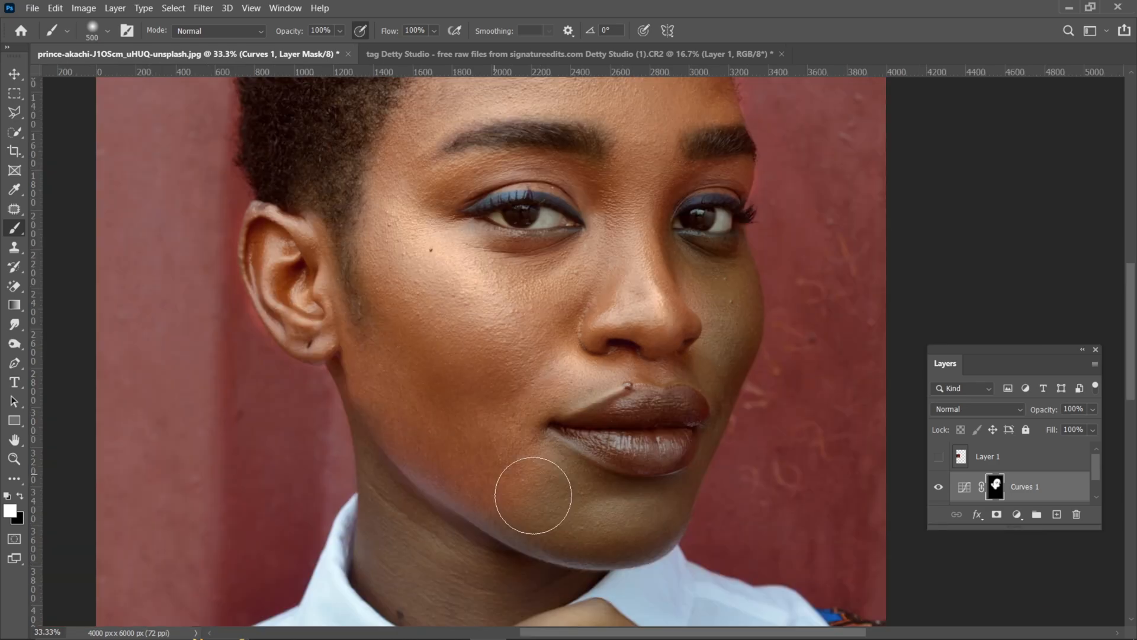
{"action": "key", "text": "bracketleft"}
{"action": "key", "text": "bracketleft"}
{"action": "mouse_move", "coordinate": [661, 218]}
{"action": "left_mouse_down"}
{"action": "mouse_move", "coordinate": [682, 270]}
{"action": "mouse_move", "coordinate": [740, 279]}
{"action": "mouse_move", "coordinate": [738, 352]}
{"action": "mouse_move", "coordinate": [699, 382]}
{"action": "left_mouse_up"}
{"action": "key", "text": "bracketleft"}
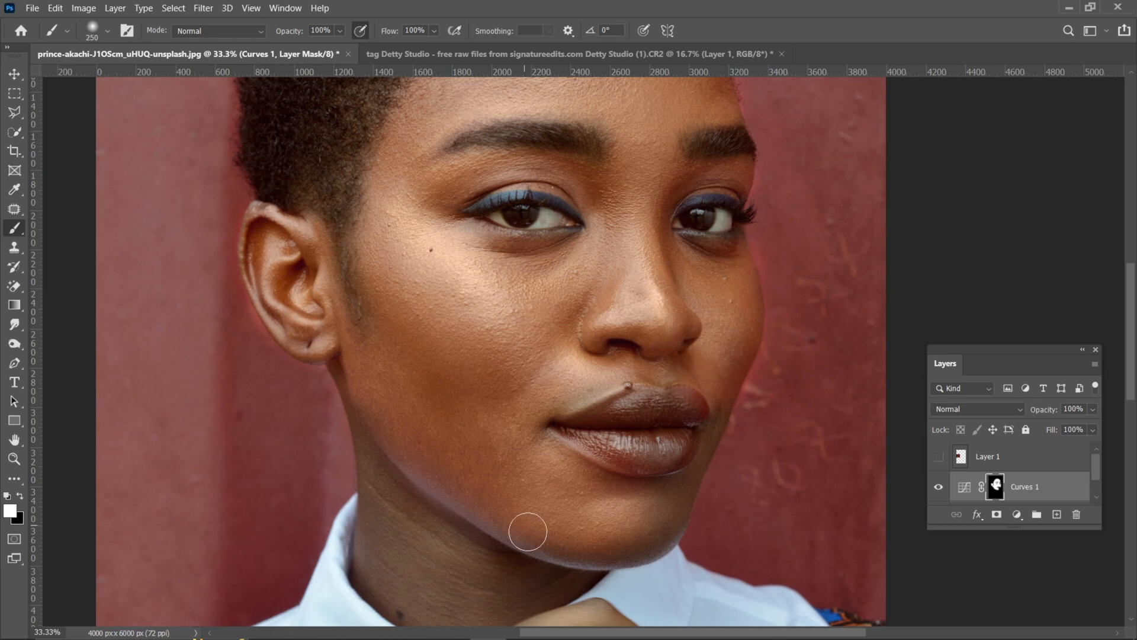
{"action": "mouse_move", "coordinate": [527, 531]}
{"action": "left_mouse_down"}
{"action": "mouse_move", "coordinate": [701, 435]}
{"action": "mouse_move", "coordinate": [710, 408]}
{"action": "mouse_move", "coordinate": [663, 395]}
{"action": "mouse_move", "coordinate": [548, 422]}
{"action": "mouse_move", "coordinate": [561, 442]}
{"action": "left_mouse_up"}
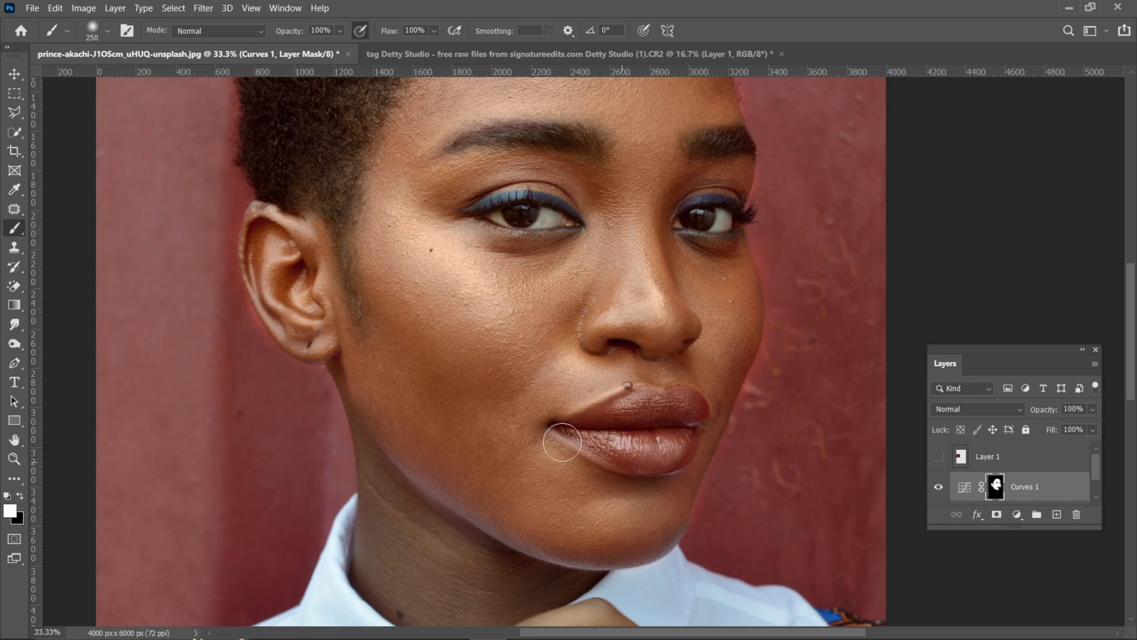
Step: Paint the mask over the neck with a 400 px brush, refining its edge below the jaw at 200 px
{"action": "left_click_drag", "start_coordinate": [466, 520], "coordinate": [519, 397]}
{"action": "key", "text": "bracketright"}
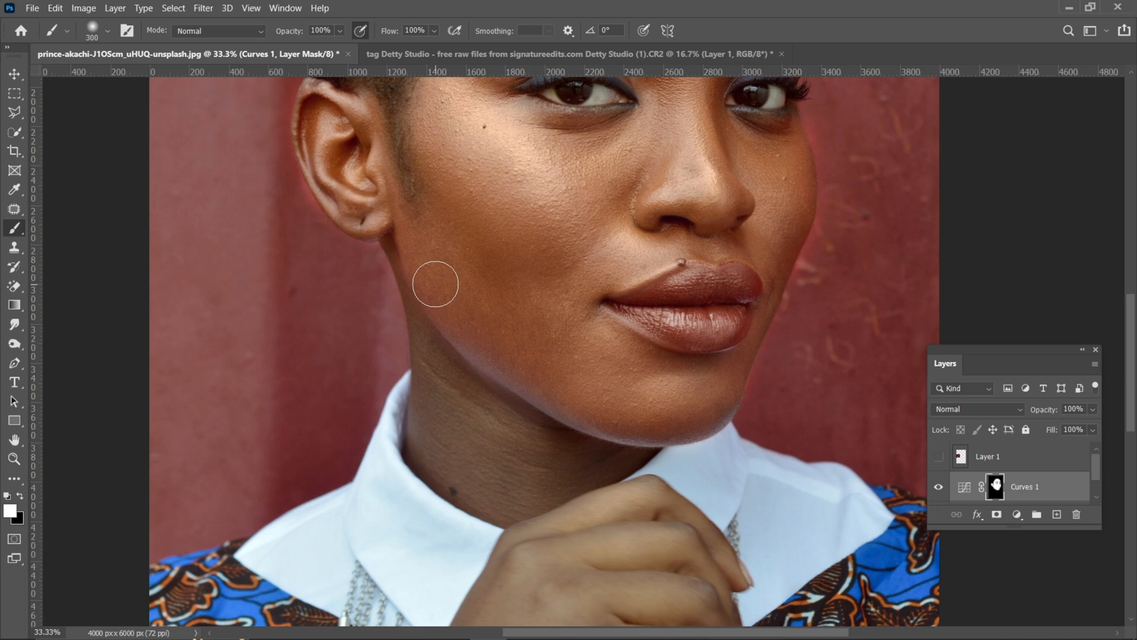
{"action": "key", "text": "bracketright"}
{"action": "left_click_drag", "start_coordinate": [510, 468], "coordinate": [440, 437]}
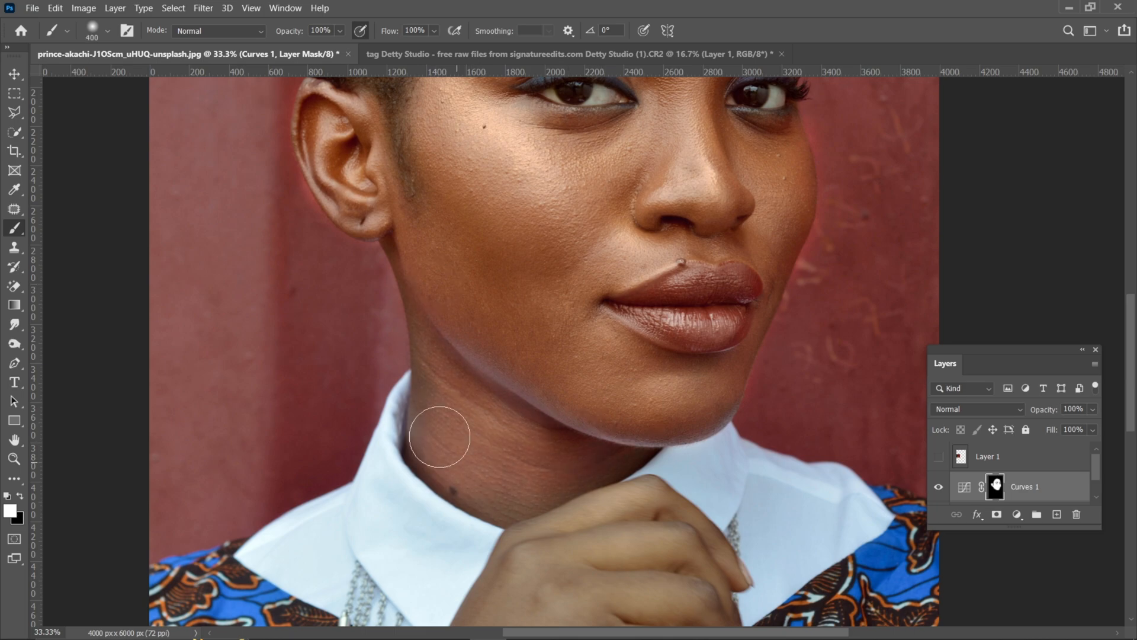
{"action": "key", "text": "bracketleft"}
{"action": "key", "text": "bracketleft"}
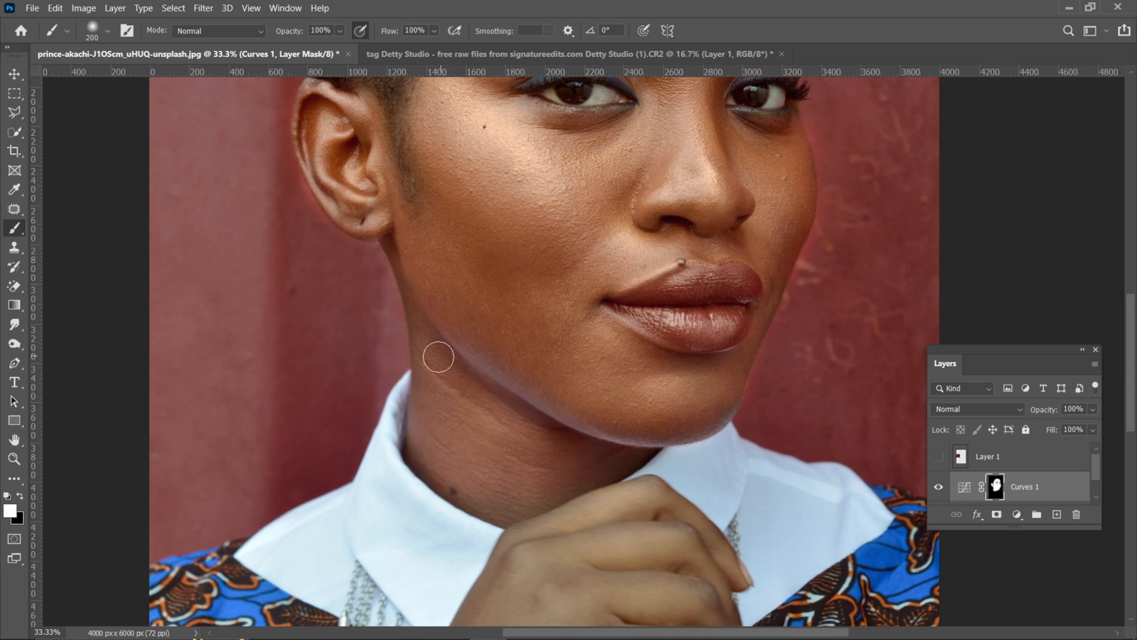
{"action": "key", "text": "bracketright"}
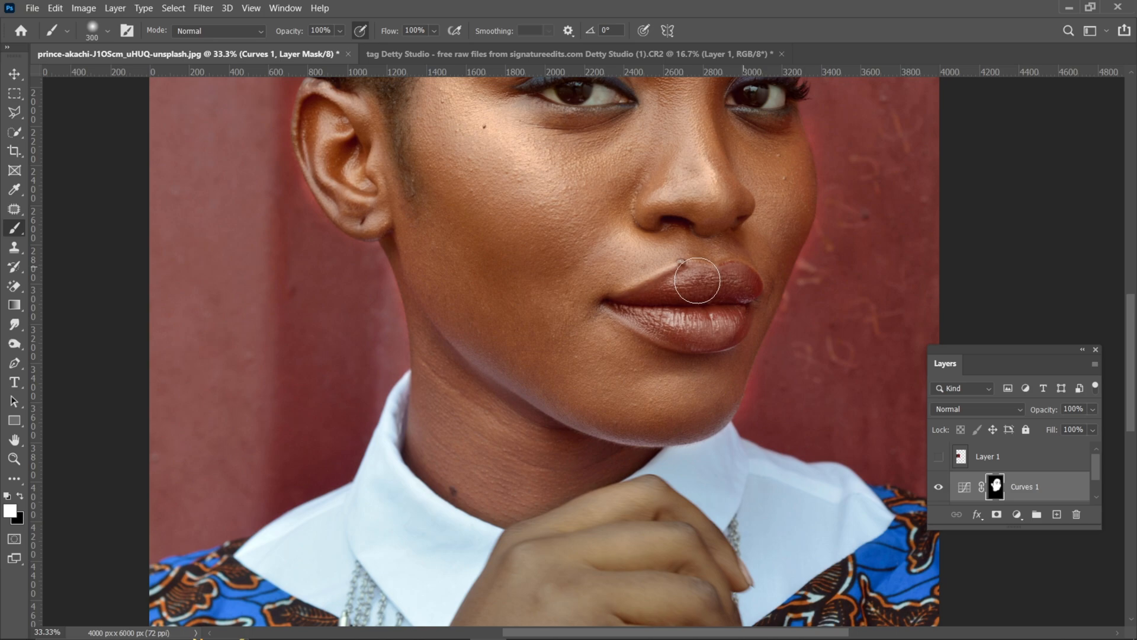
Step: Paint the mask over the back of the hand and the fingers below the chin, adjusting the brush size to fit
{"action": "key", "text": "ctrl+minus"}
{"action": "key", "text": "ctrl+minus"}
{"action": "left_click_drag", "start_coordinate": [547, 484], "coordinate": [517, 356]}
{"action": "key", "text": "ctrl+plus"}
{"action": "key", "text": "bracketright"}
{"action": "key", "text": "bracketright"}
{"action": "key", "text": "bracketright"}
{"action": "key", "text": "bracketright"}
{"action": "key", "text": "bracketleft"}
{"action": "key", "text": "bracketleft"}
{"action": "mouse_move", "coordinate": [602, 442]}
{"action": "left_mouse_down"}
{"action": "mouse_move", "coordinate": [572, 444]}
{"action": "mouse_move", "coordinate": [633, 404]}
{"action": "mouse_move", "coordinate": [685, 471]}
{"action": "left_mouse_up"}
{"action": "key", "text": "bracketleft"}
{"action": "mouse_move", "coordinate": [616, 478]}
{"action": "left_mouse_down"}
{"action": "mouse_move", "coordinate": [645, 483]}
{"action": "mouse_move", "coordinate": [643, 464]}
{"action": "mouse_move", "coordinate": [702, 446]}
{"action": "mouse_move", "coordinate": [686, 540]}
{"action": "mouse_move", "coordinate": [719, 529]}
{"action": "left_mouse_up"}
Step: Paint the mask over the wrist and forearm with a 500 px brush, and review the recolored face
{"action": "key", "text": "bracketleft"}
{"action": "key", "text": "bracketleft"}
{"action": "key", "text": "bracketright"}
{"action": "key", "text": "bracketright"}
{"action": "key", "text": "bracketright"}
{"action": "key", "text": "bracketright"}
{"action": "mouse_move", "coordinate": [559, 494]}
{"action": "left_mouse_down"}
{"action": "mouse_move", "coordinate": [590, 300]}
{"action": "mouse_move", "coordinate": [593, 332]}
{"action": "left_mouse_up"}
{"action": "key", "text": "bracketleft"}
{"action": "mouse_move", "coordinate": [544, 411]}
{"action": "left_mouse_down"}
{"action": "mouse_move", "coordinate": [569, 432]}
{"action": "mouse_move", "coordinate": [484, 477]}
{"action": "left_mouse_up"}
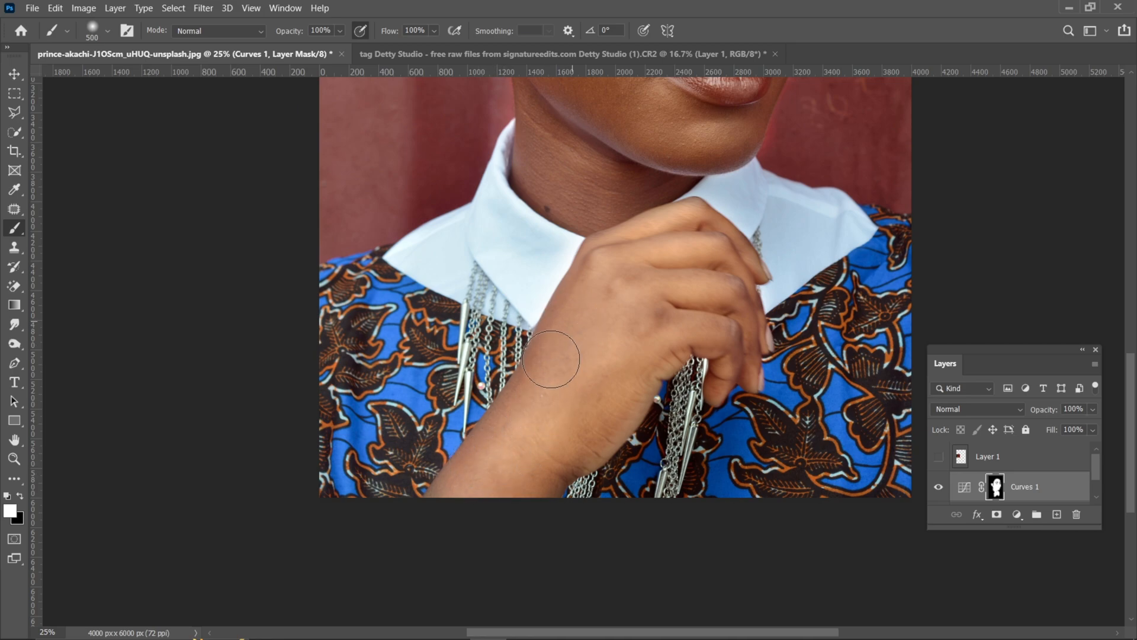
{"action": "left_click_drag", "start_coordinate": [527, 177], "coordinate": [491, 482]}
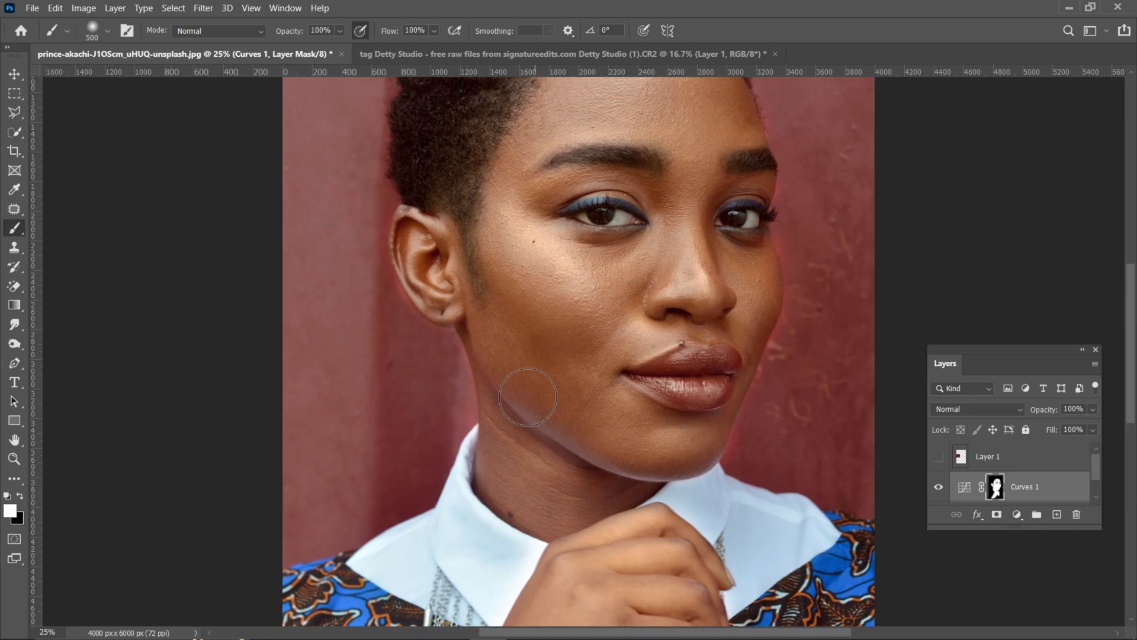
Step: Paint the Curves 1 mask black over the background beside the neck with a 500 px brush to remove the color spill
{"action": "left_click_drag", "start_coordinate": [586, 286], "coordinate": [585, 370]}
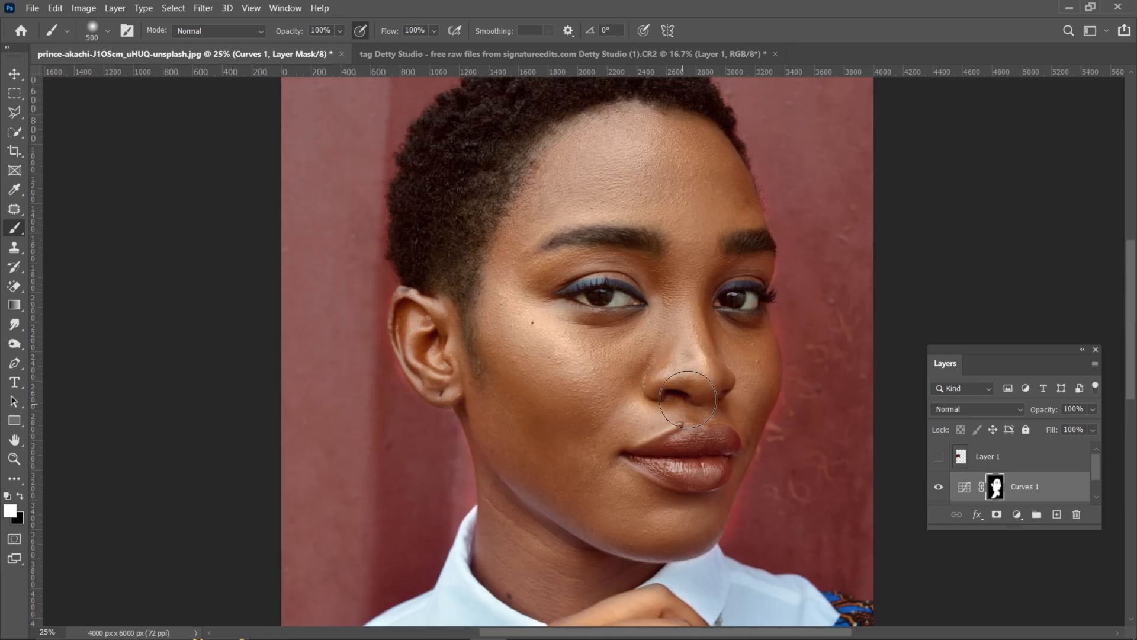
{"action": "key", "text": "ctrl+minus"}
{"action": "key", "text": "ctrl+minus"}
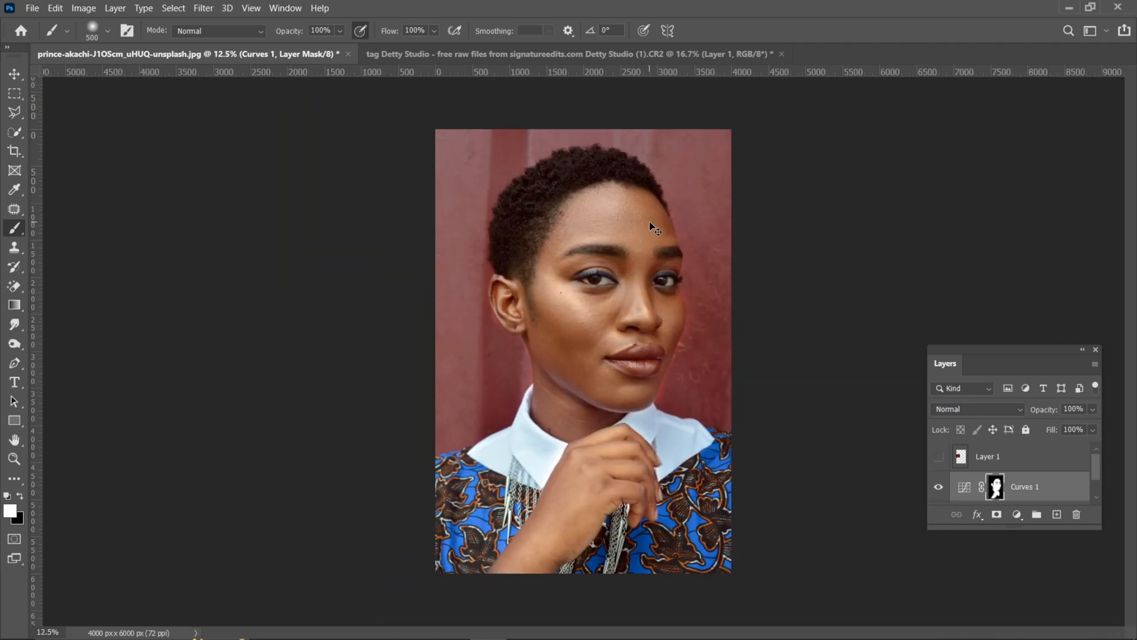
{"action": "key", "text": "ctrl+plus"}
{"action": "key", "text": "ctrl+plus"}
{"action": "key", "text": "ctrl+plus"}
{"action": "mouse_move", "coordinate": [373, 394]}
{"action": "left_mouse_down"}
{"action": "mouse_move", "coordinate": [398, 427]}
{"action": "mouse_move", "coordinate": [401, 393]}
{"action": "left_mouse_up"}
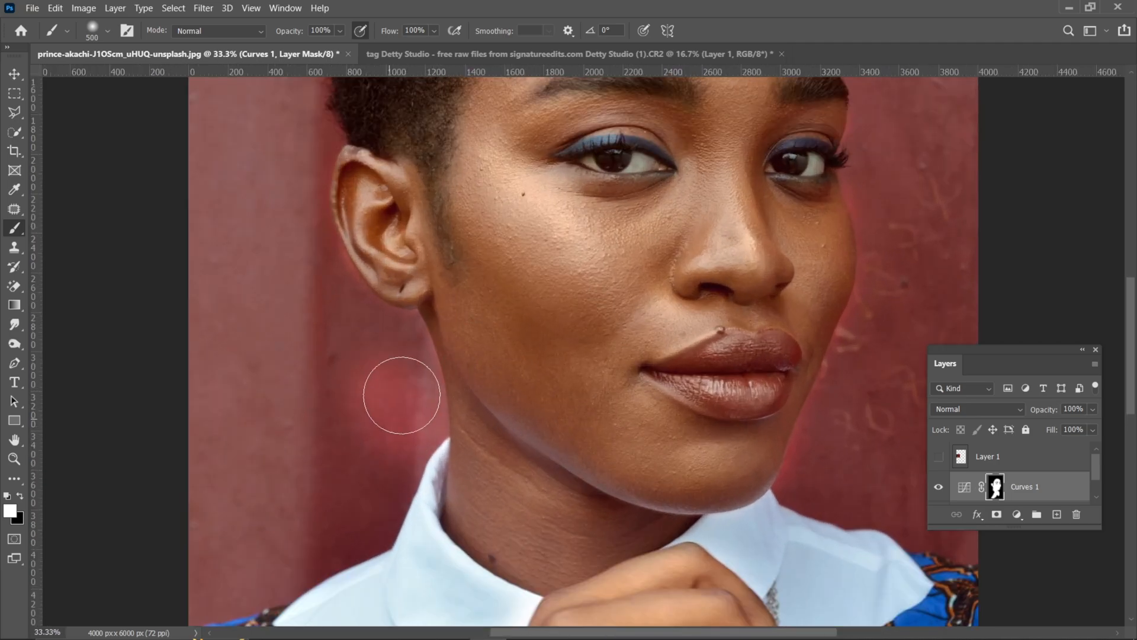
{"action": "left_click", "coordinate": [21, 495]}
{"action": "mouse_move", "coordinate": [328, 468]}
{"action": "left_mouse_down"}
{"action": "mouse_move", "coordinate": [371, 461]}
{"action": "mouse_move", "coordinate": [381, 426]}
{"action": "left_mouse_up"}
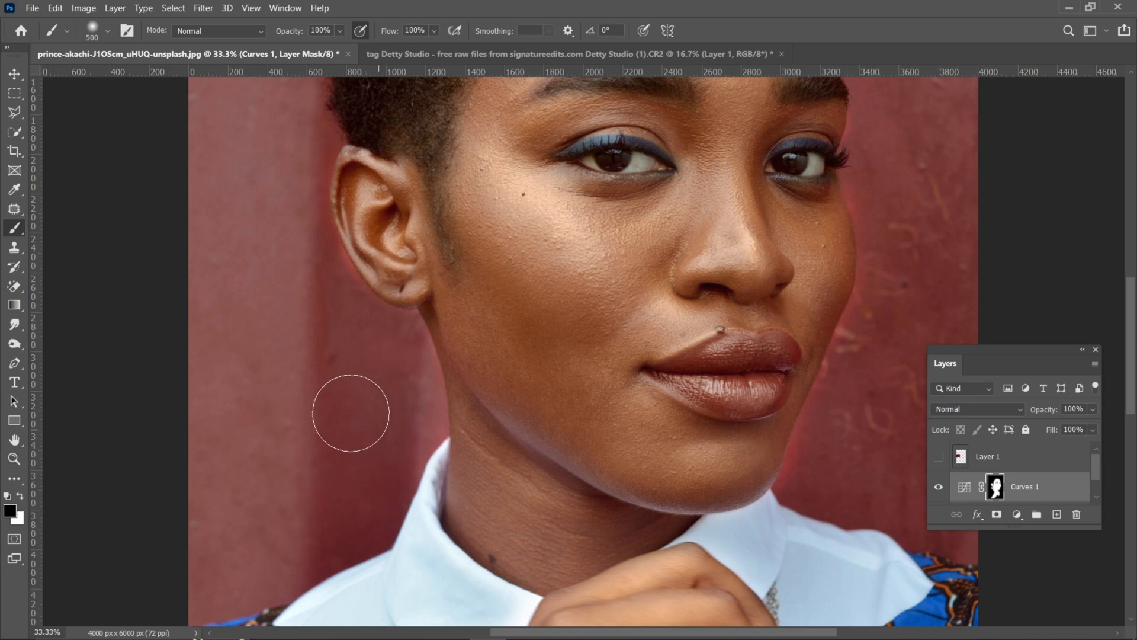
Step: Paint the mask black over the background around the ear with a 250 px brush
{"action": "key", "text": "bracketleft"}
{"action": "key", "text": "bracketleft"}
{"action": "key", "text": "bracketleft"}
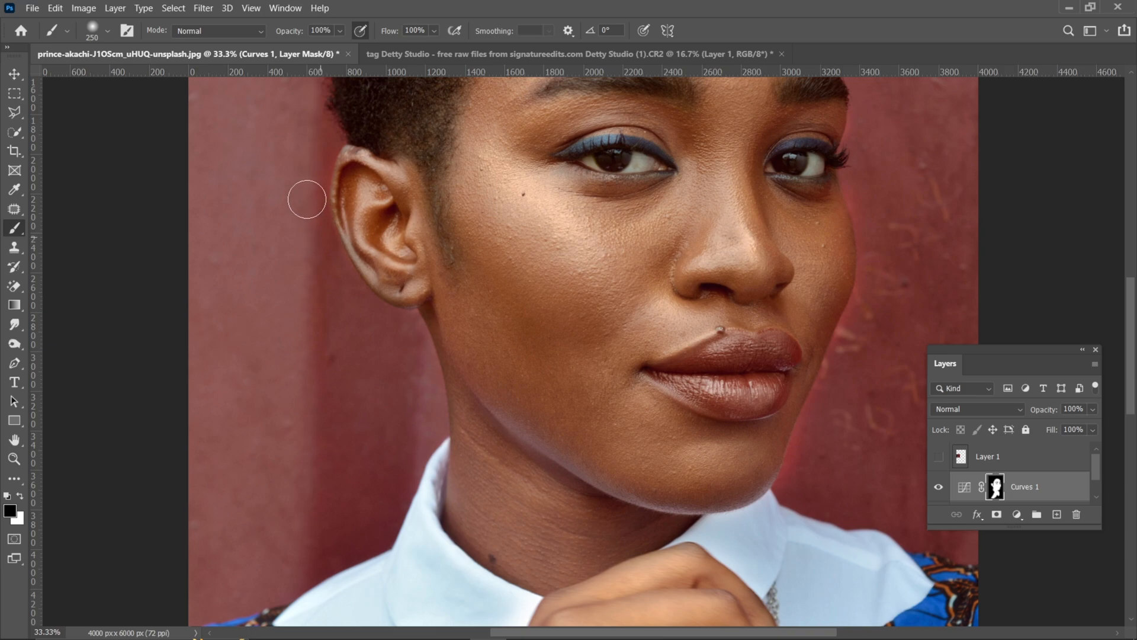
Step: Paint the mask black over the background along the far jaw, cheek and forehead with a 200 px brush
{"action": "key", "text": "space"}
{"action": "left_click_drag", "start_coordinate": [721, 355], "coordinate": [564, 358]}
{"action": "key", "text": "bracketleft"}
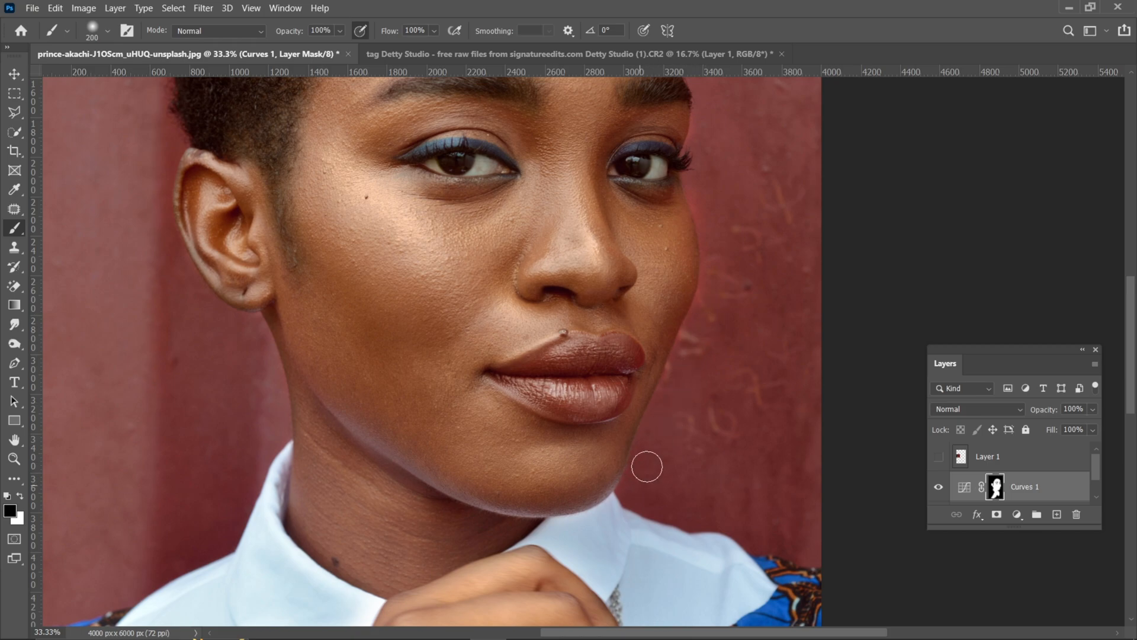
{"action": "left_click_drag", "start_coordinate": [736, 279], "coordinate": [719, 356]}
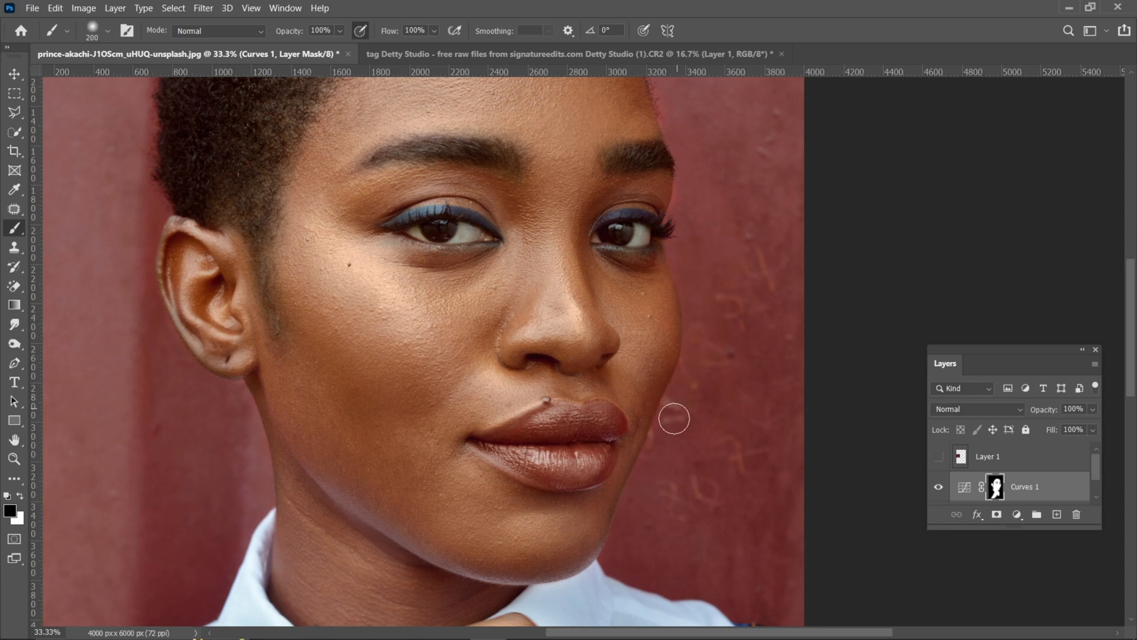
{"action": "left_click_drag", "start_coordinate": [713, 262], "coordinate": [713, 396]}
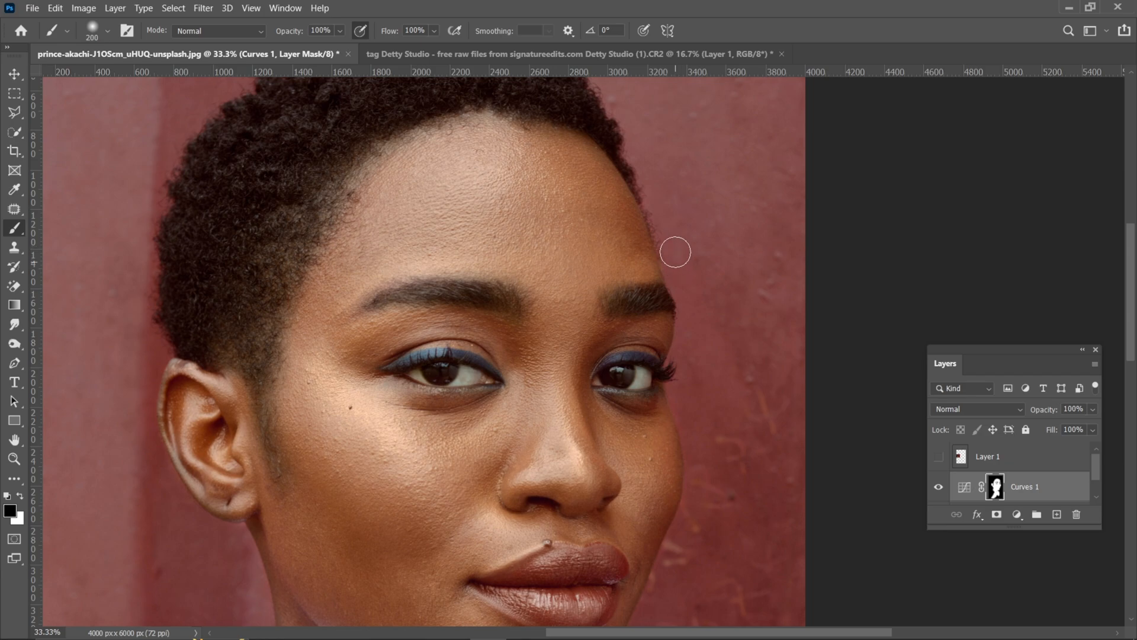
{"action": "mouse_move", "coordinate": [687, 409]}
{"action": "left_mouse_down"}
{"action": "mouse_move", "coordinate": [709, 330]}
{"action": "mouse_move", "coordinate": [709, 272]}
{"action": "left_mouse_up"}
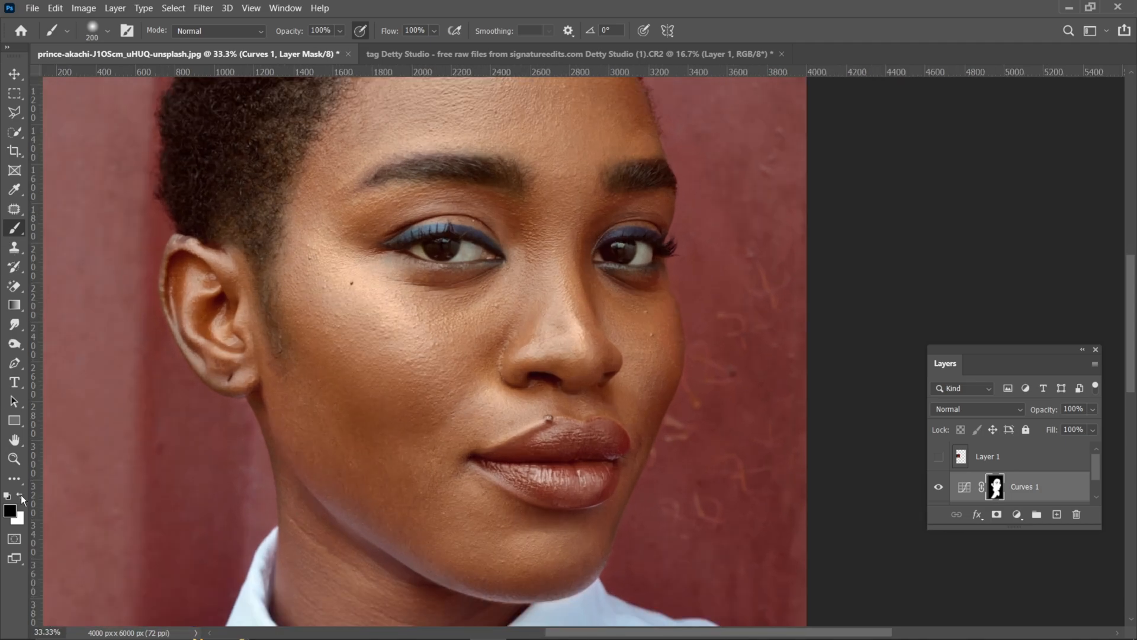
Step: Touch up the mask with a 90 px brush, switching between white and black paint
{"action": "left_click", "coordinate": [21, 497]}
{"action": "key", "text": "bracketleft"}
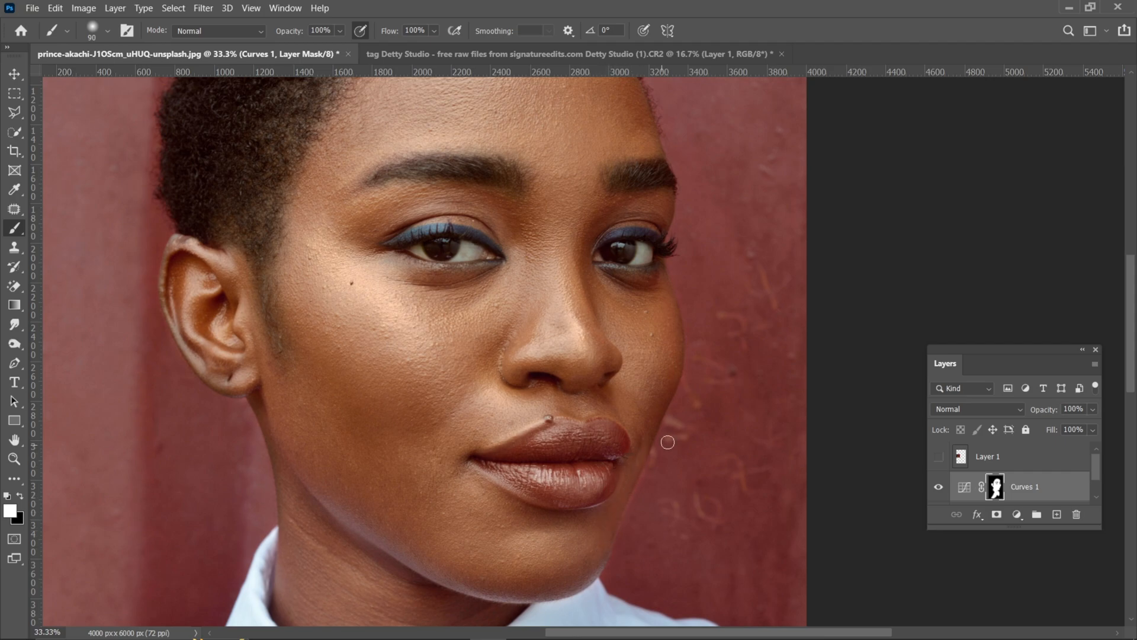
{"action": "key", "text": "x"}
{"action": "scroll", "coordinate": [665, 498], "scroll_direction": "down", "scroll_amount": 3}
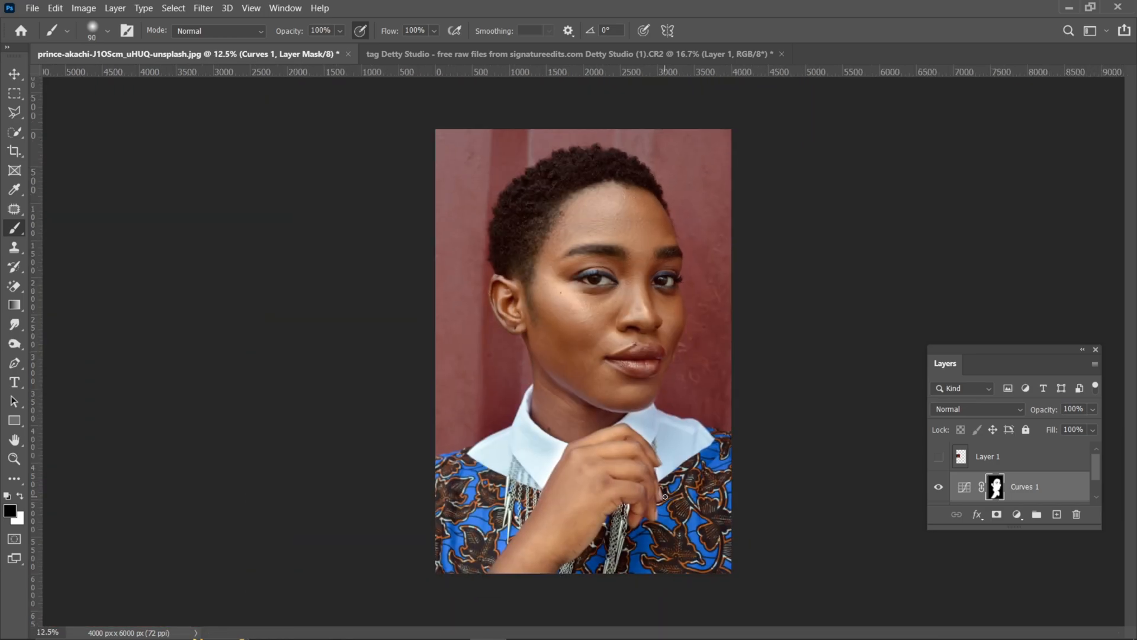
Step: Try painting the mask white over the neck and jaw with an 800 px brush
{"action": "key", "text": "ctrl+plus"}
{"action": "key", "text": "ctrl+plus"}
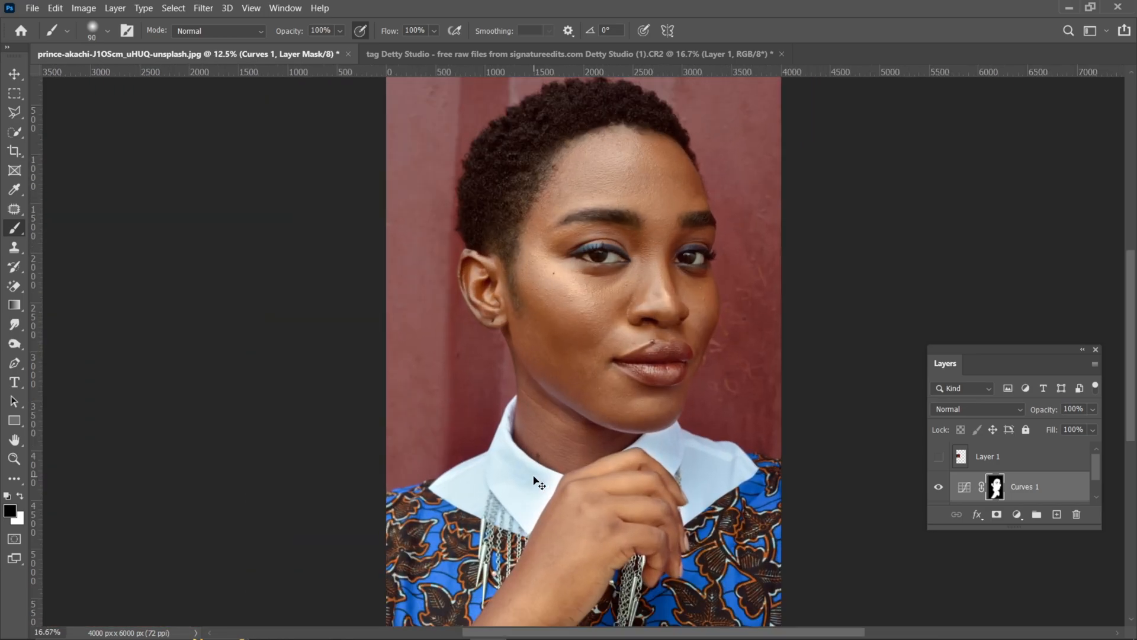
{"action": "key", "text": "x"}
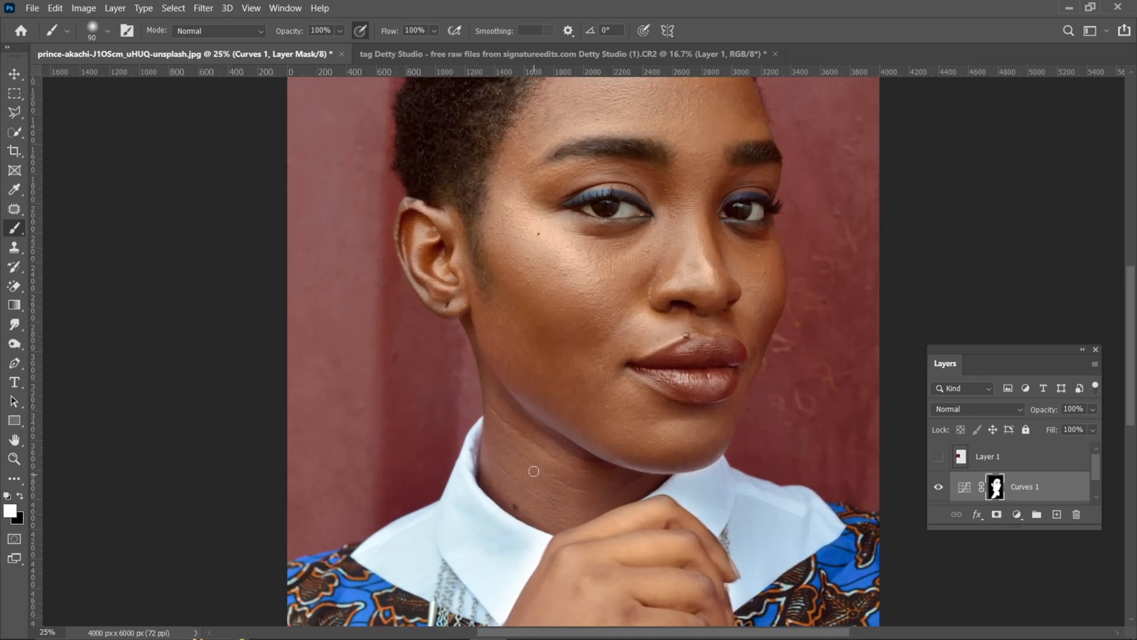
{"action": "key", "text": "bracketright"}
{"action": "key", "text": "bracketright"}
{"action": "key", "text": "bracketright"}
{"action": "key", "text": "bracketright"}
{"action": "key", "text": "bracketright"}
{"action": "key", "text": "bracketright"}
{"action": "key", "text": "bracketright"}
{"action": "key", "text": "bracketright"}
{"action": "key", "text": "bracketright"}
{"action": "key", "text": "bracketright"}
{"action": "key", "text": "bracketright"}
{"action": "mouse_move", "coordinate": [533, 467]}
{"action": "left_mouse_down"}
{"action": "mouse_move", "coordinate": [514, 387]}
{"action": "mouse_move", "coordinate": [549, 431]}
{"action": "mouse_move", "coordinate": [561, 391]}
{"action": "left_mouse_up"}
{"action": "key", "text": "ctrl+z"}
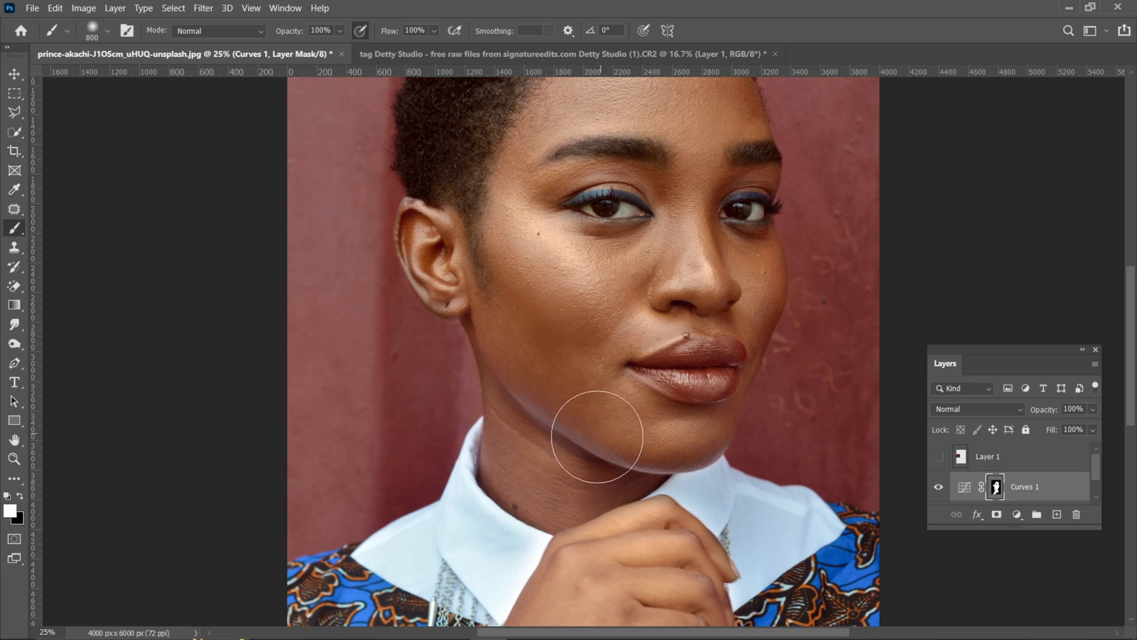
Step: Compare the portrait with and without the skin tone adjustment by repeatedly hiding and showing the Curves 1 layer
{"action": "key", "text": "ctrl+minus"}
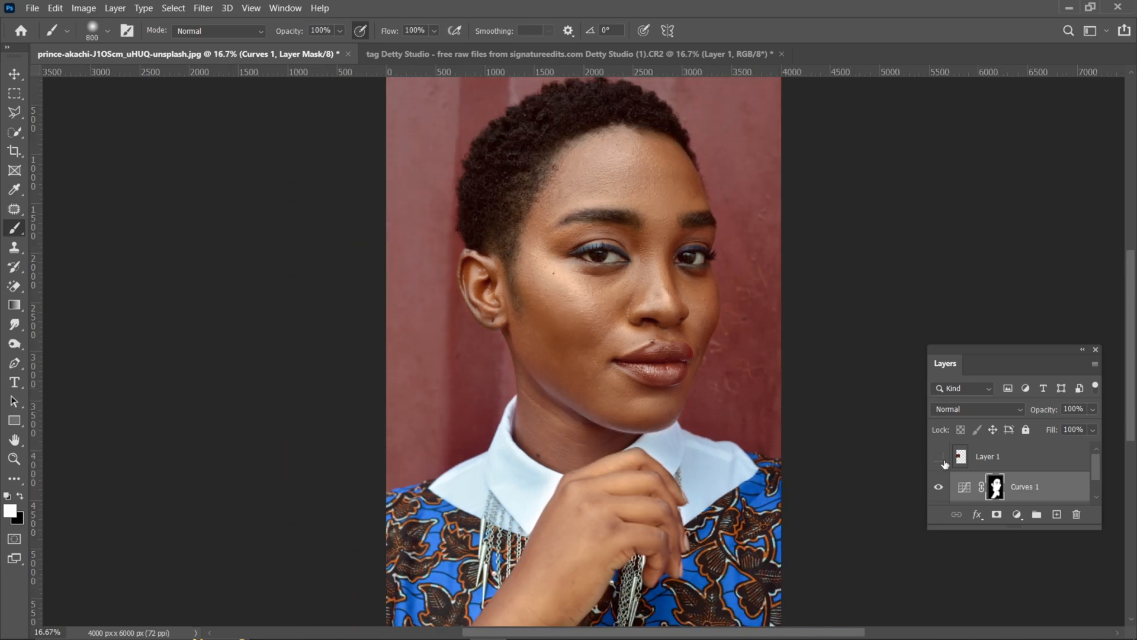
{"action": "key", "text": "ctrl+minus"}
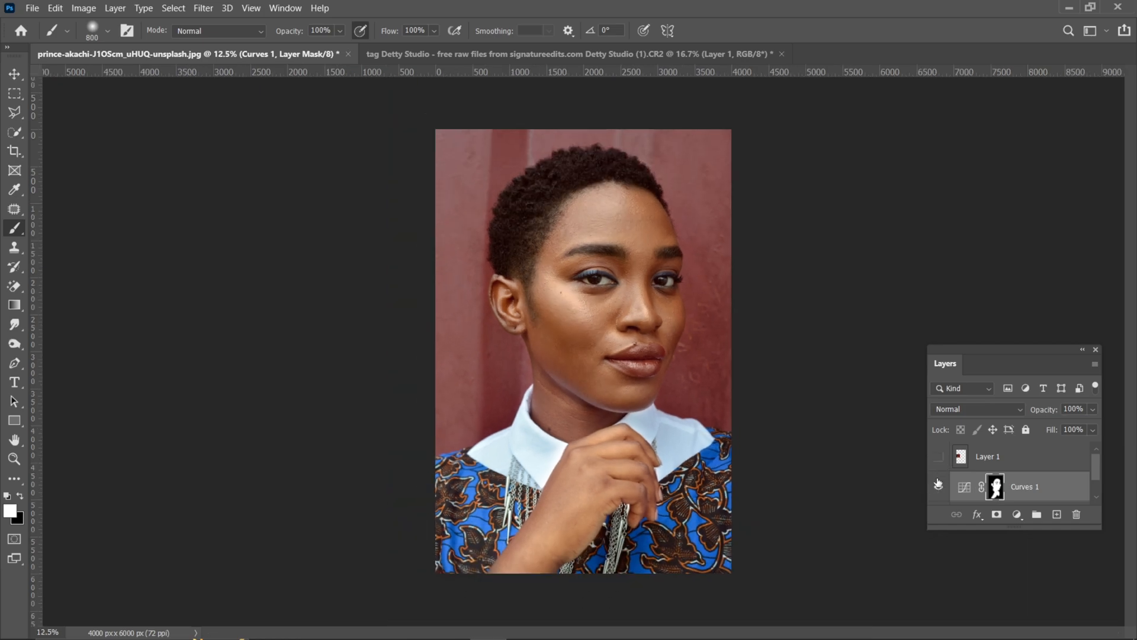
{"action": "left_click", "coordinate": [938, 486]}
{"action": "left_click", "coordinate": [938, 486]}
{"action": "left_click", "coordinate": [938, 486]}
{"action": "key", "text": "ctrl+plus"}
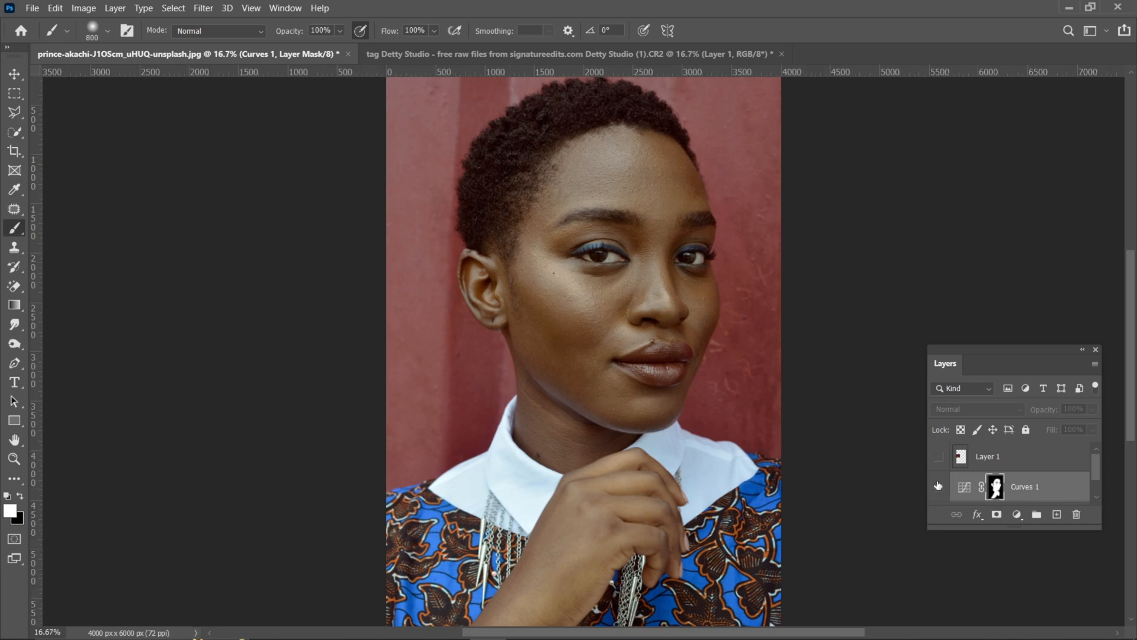
{"action": "left_click", "coordinate": [938, 486]}
{"action": "left_click", "coordinate": [938, 486]}
{"action": "left_click", "coordinate": [938, 486]}
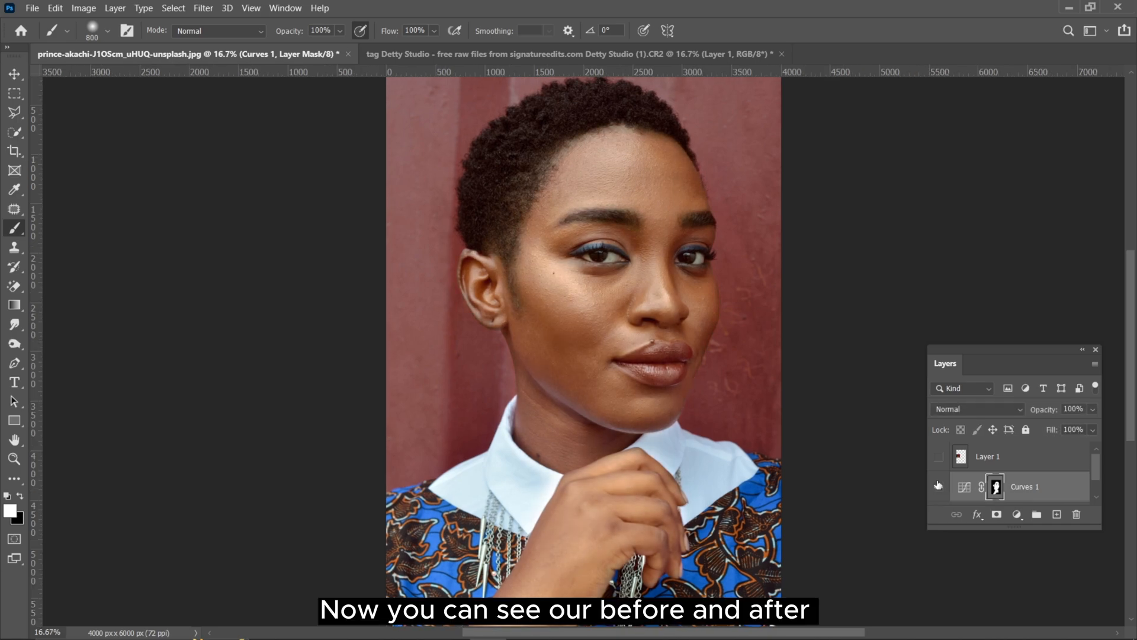
{"action": "left_click", "coordinate": [938, 487]}
{"action": "left_click", "coordinate": [938, 486]}
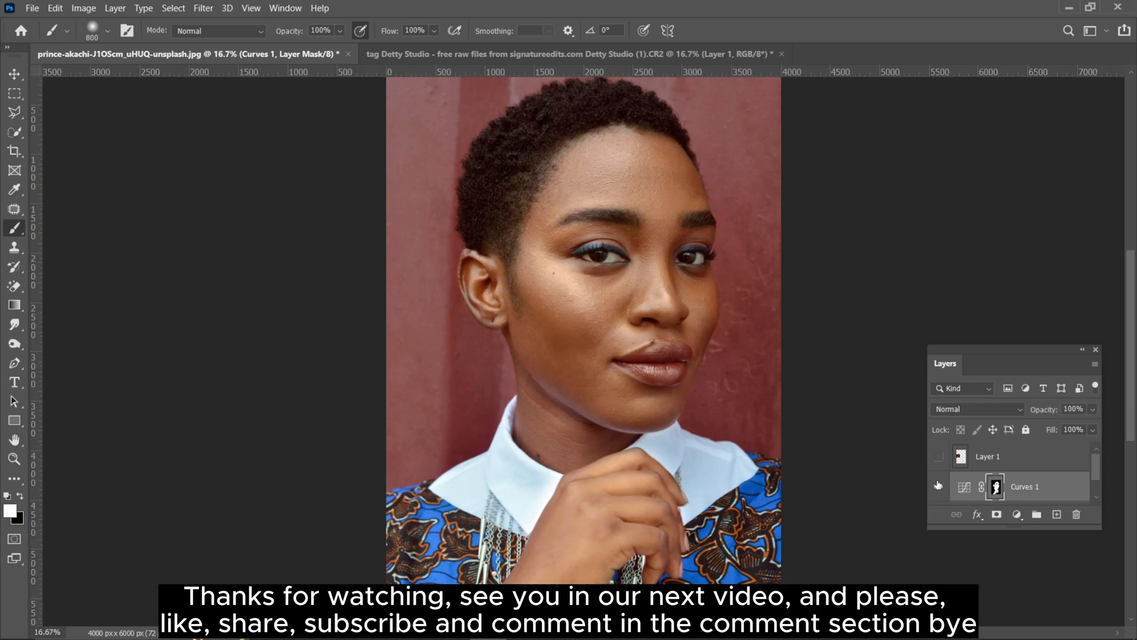
{"action": "left_click", "coordinate": [938, 486]}
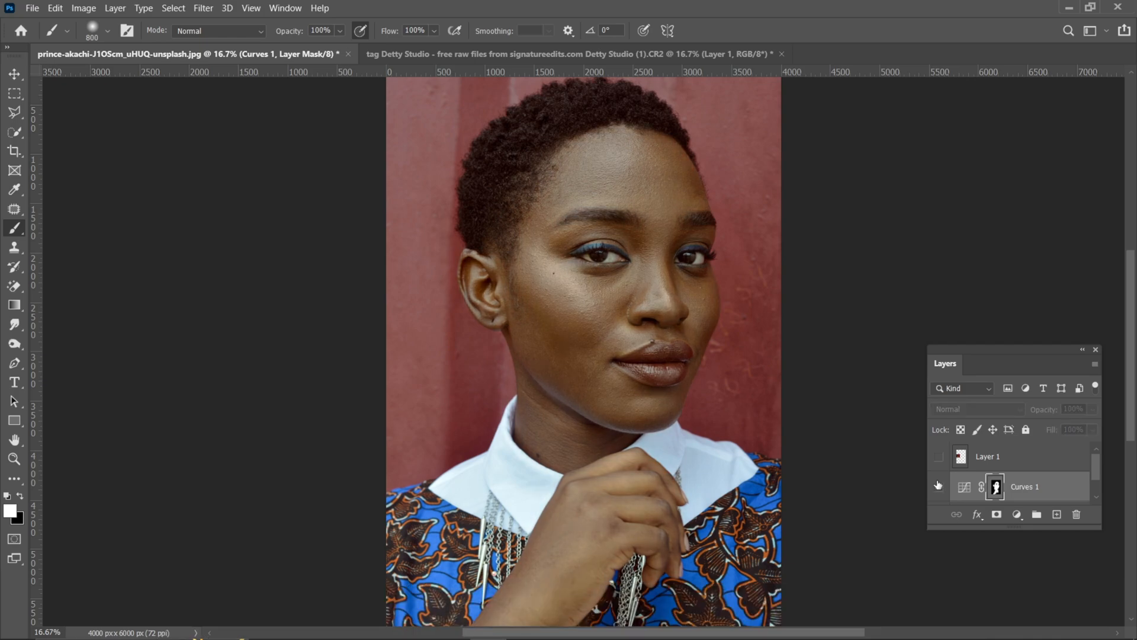
{"action": "left_click", "coordinate": [938, 487]}
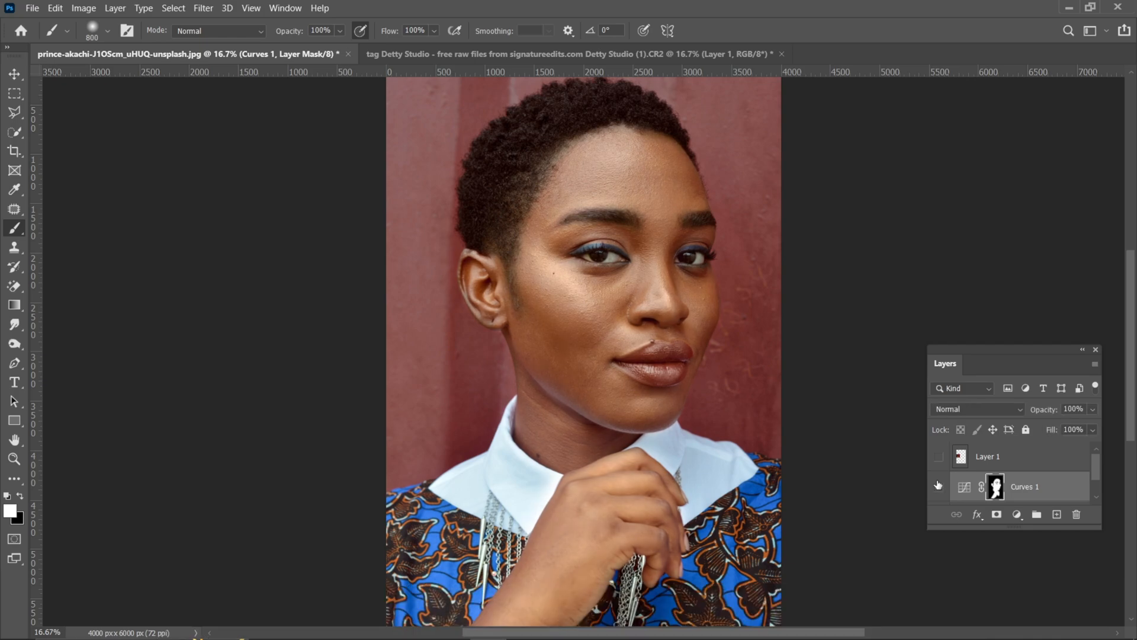
{"action": "left_click", "coordinate": [938, 486]}
{"action": "left_click", "coordinate": [938, 486]}
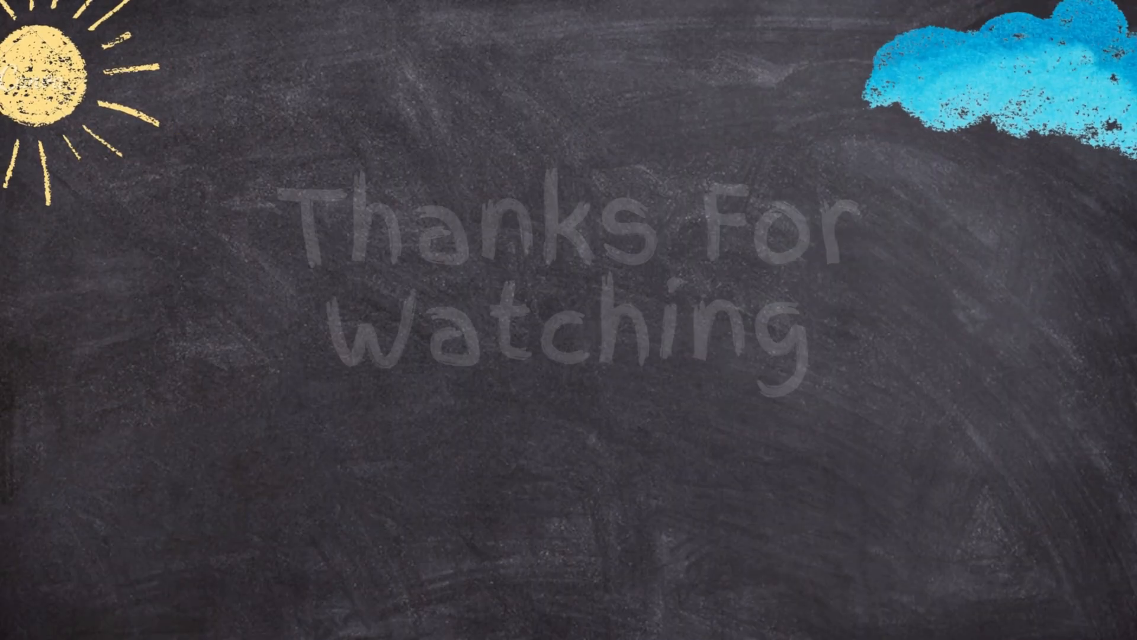